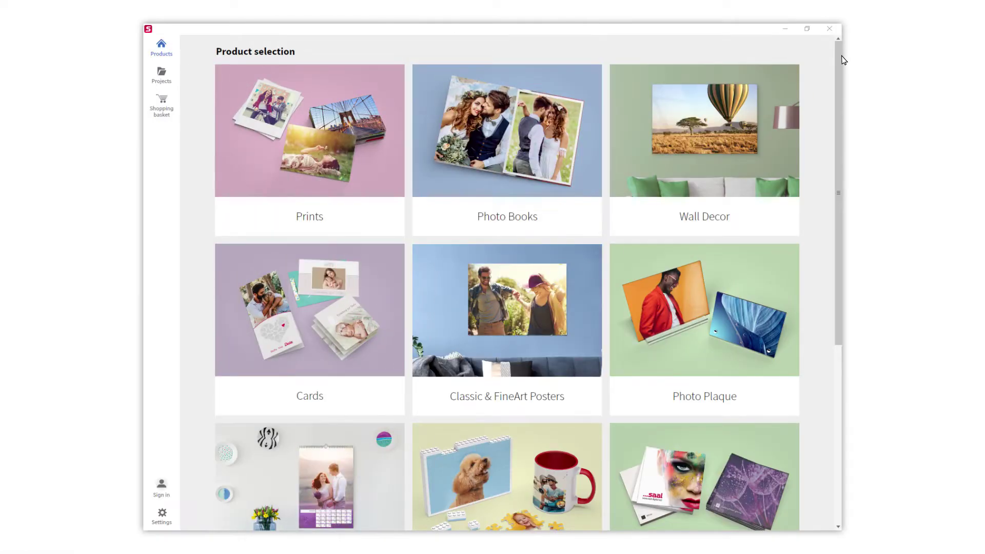
# - Go through Photo Books to the 28 x 28 Photo Book product page
pyautogui.moveTo(842, 60)
pyautogui.mouseDown()
pyautogui.moveTo(843, 236)
pyautogui.moveTo(844, 64)
pyautogui.mouseUp()
pyautogui.click(520, 151)
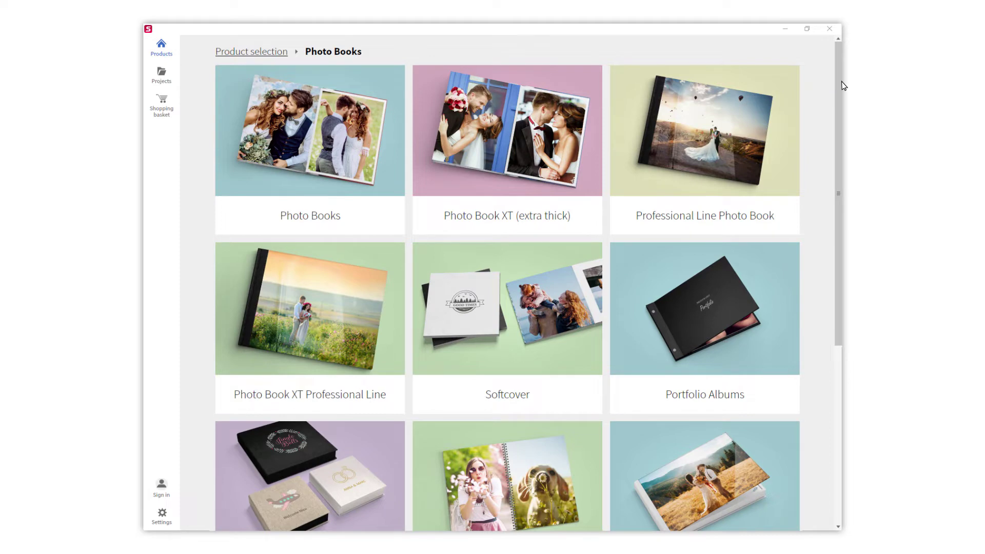
pyautogui.moveTo(842, 83)
pyautogui.mouseDown()
pyautogui.moveTo(842, 260)
pyautogui.moveTo(843, 86)
pyautogui.mouseUp()
pyautogui.click(314, 145)
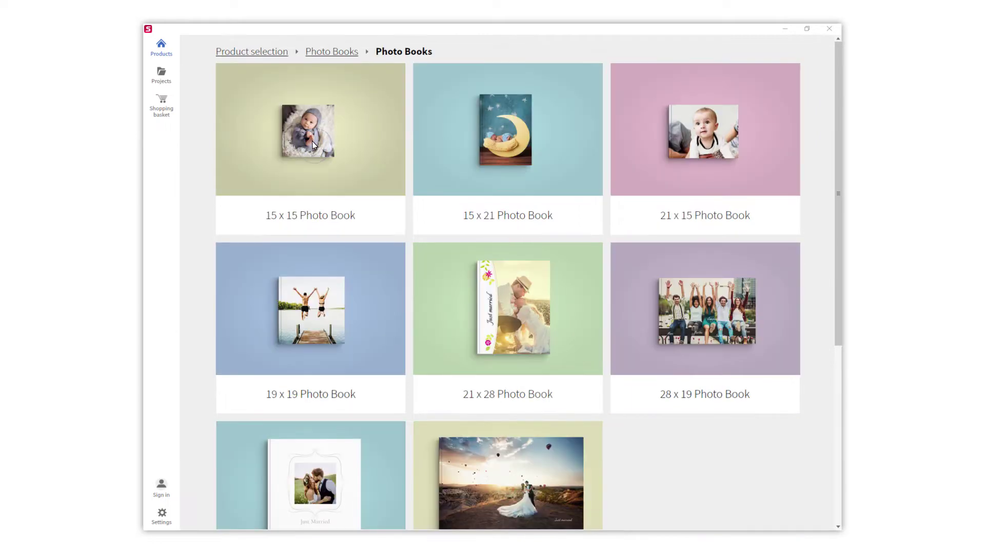
pyautogui.moveTo(838, 83); pyautogui.dragTo(840, 252)
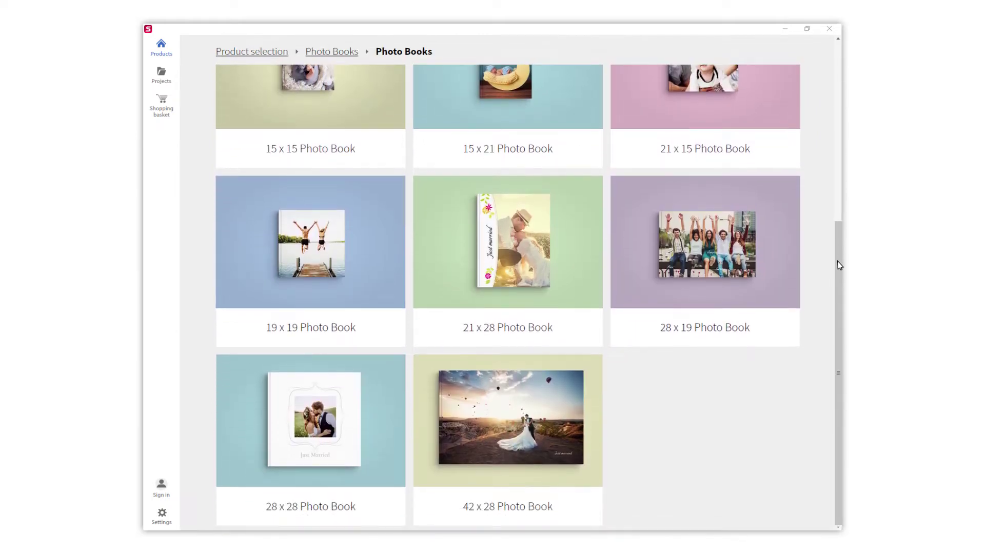
pyautogui.click(301, 441)
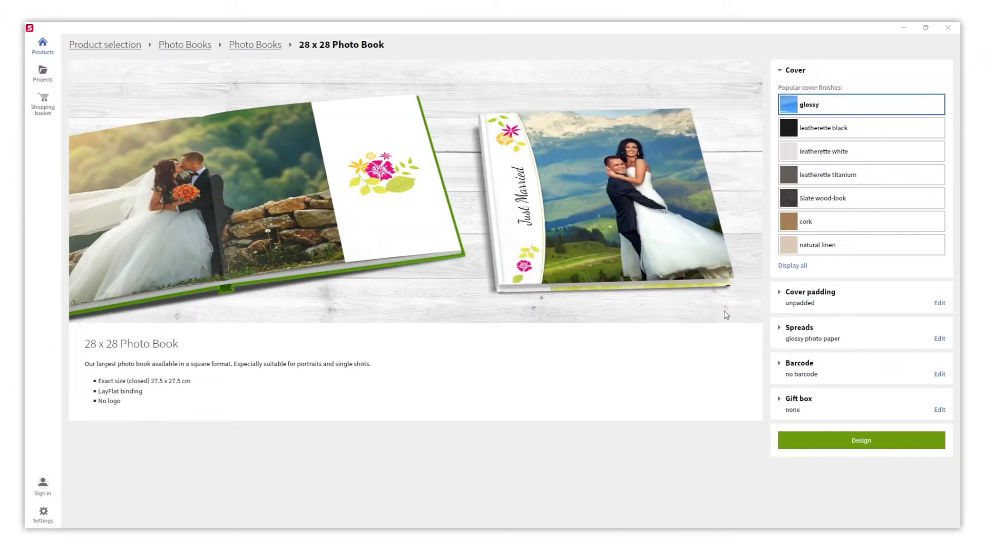
# - Review the Cover, Spreads and Gift box options, keep the glossy defaults, and choose Design
pyautogui.click(789, 75)
pyautogui.click(788, 144)
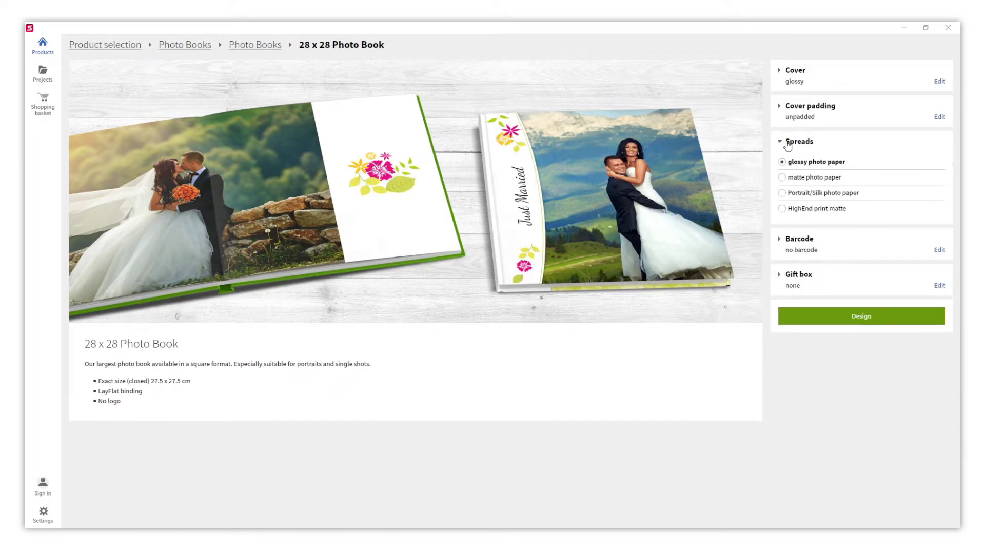
pyautogui.click(788, 143)
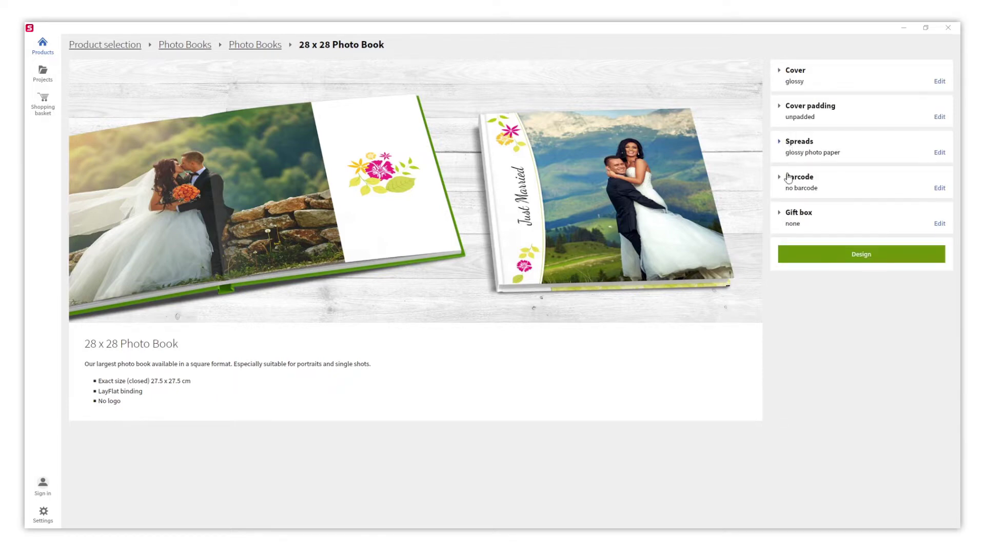
pyautogui.click(791, 215)
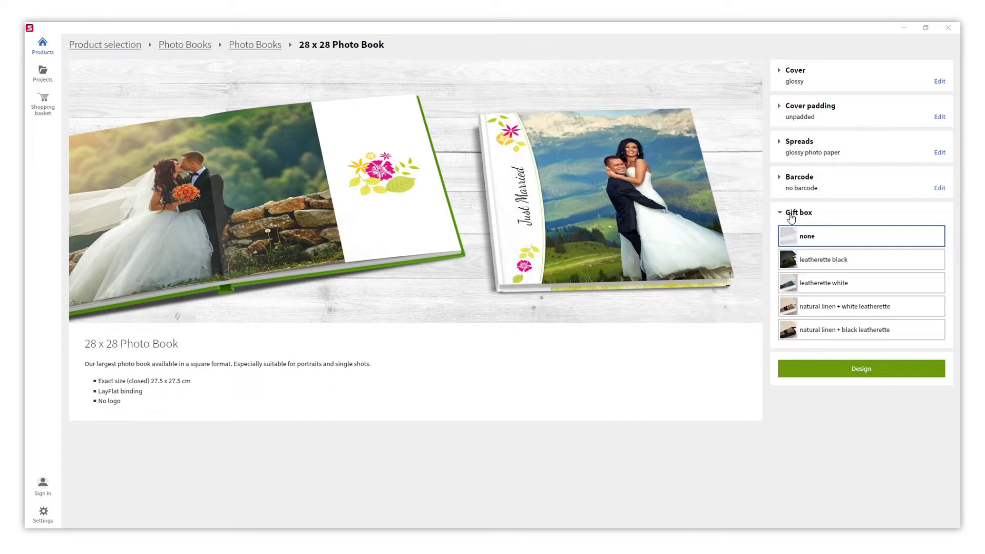
pyautogui.click(791, 215)
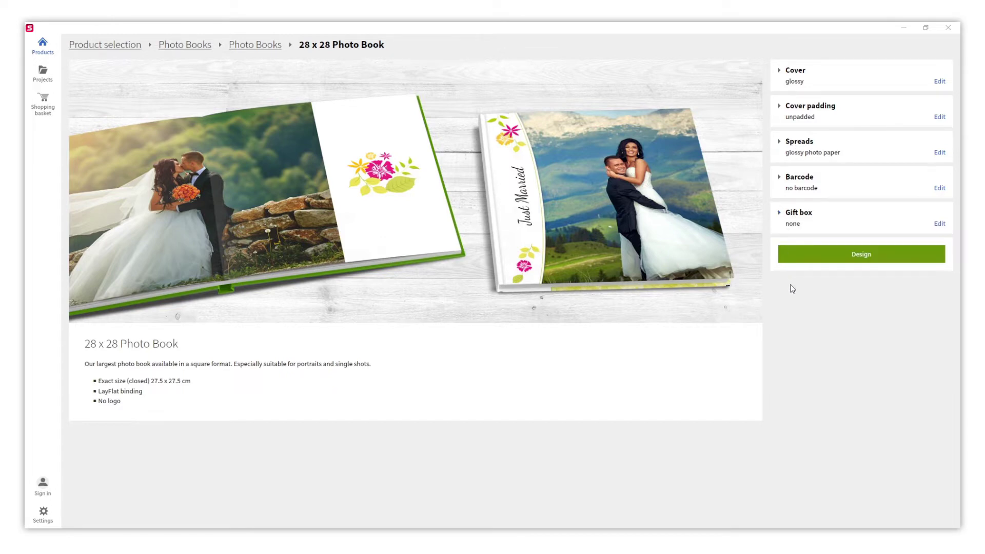
pyautogui.click(826, 254)
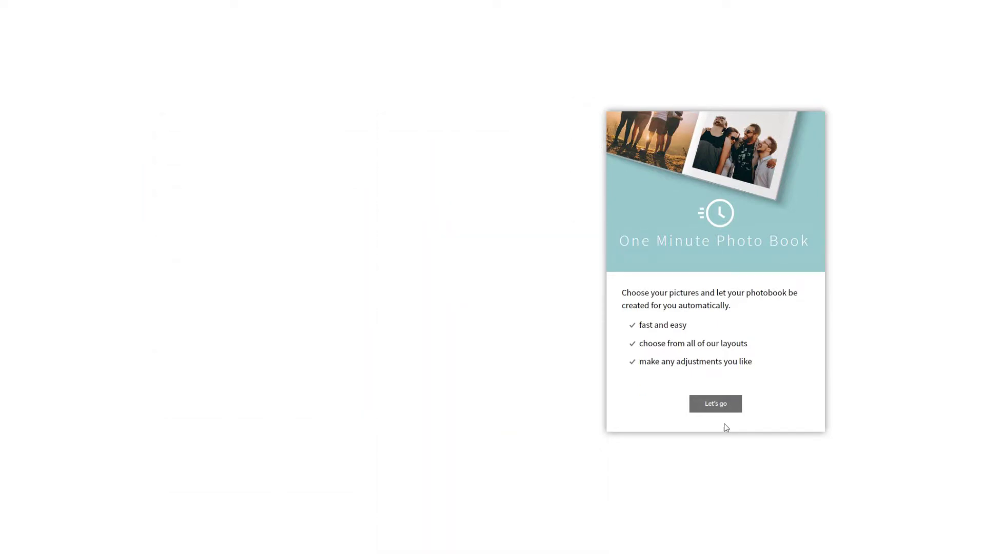
# - Launch One Minute Photo Book and pick the Elephant Cuddles template from the Baby section
pyautogui.click(716, 407)
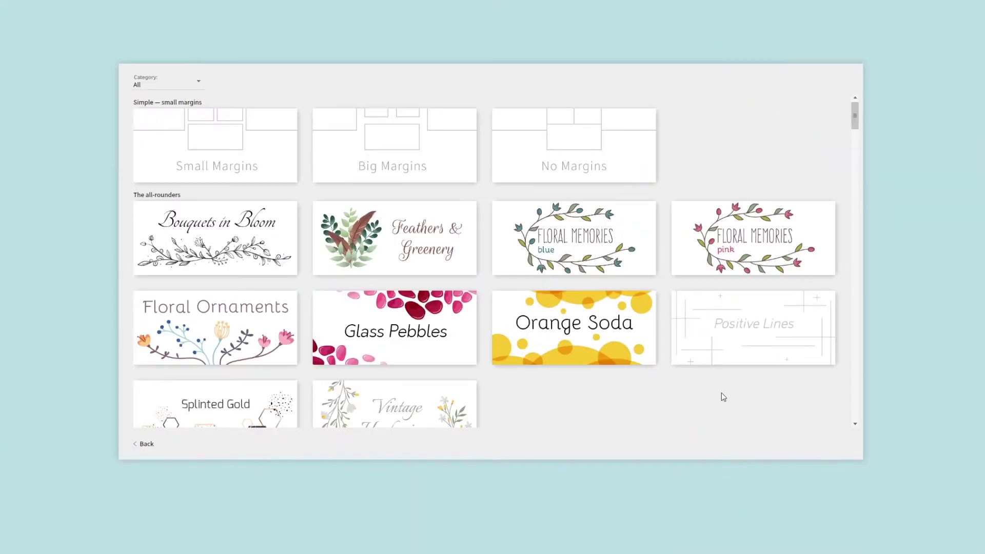
pyautogui.moveTo(856, 124); pyautogui.dragTo(854, 149)
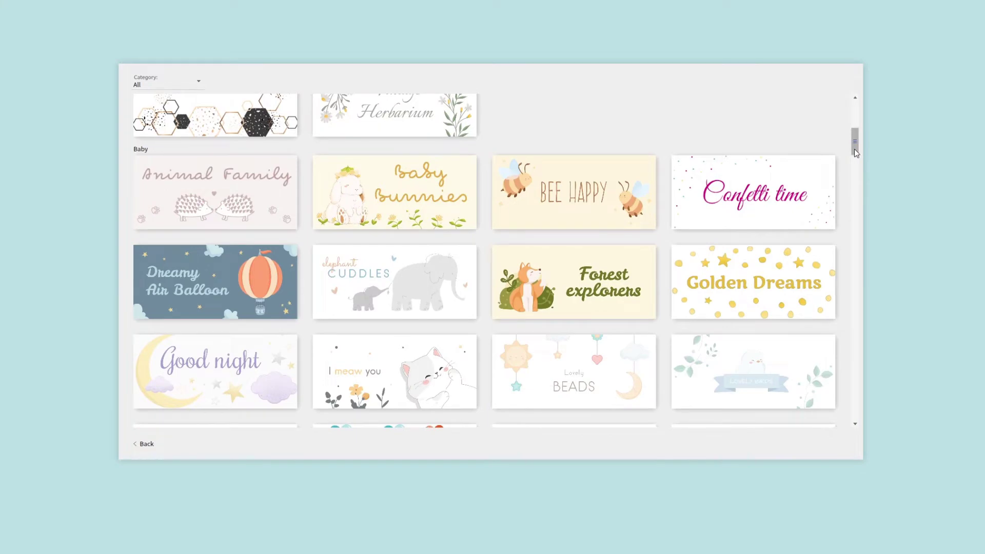
pyautogui.click(430, 277)
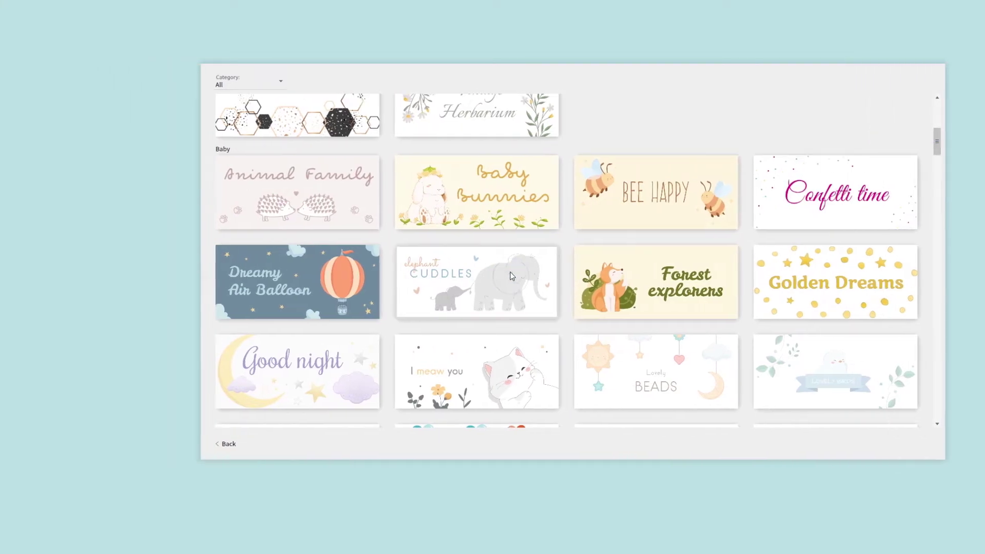
# - Select all 26 baby photos, continue with them, and confirm a 28-page book
pyautogui.click(307, 184)
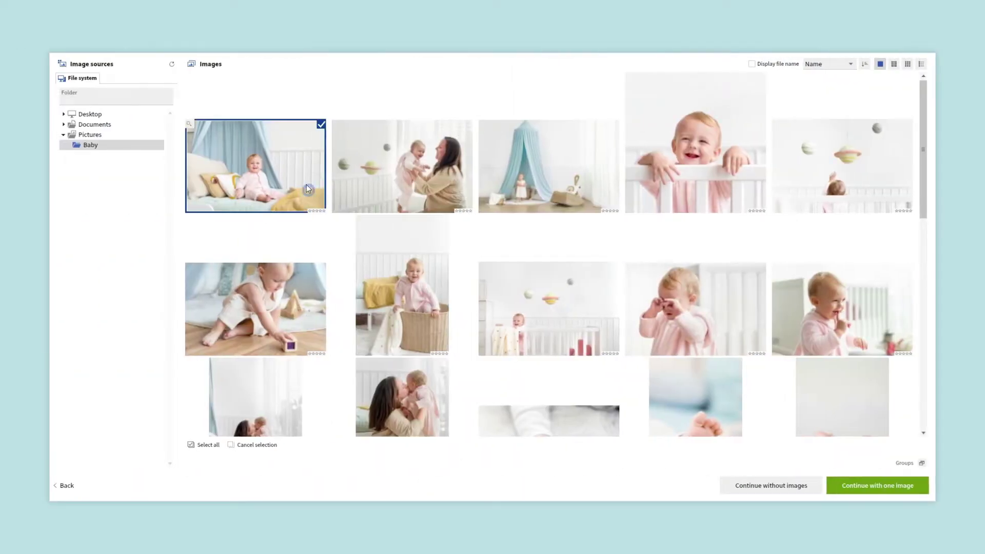
pyautogui.click(205, 445)
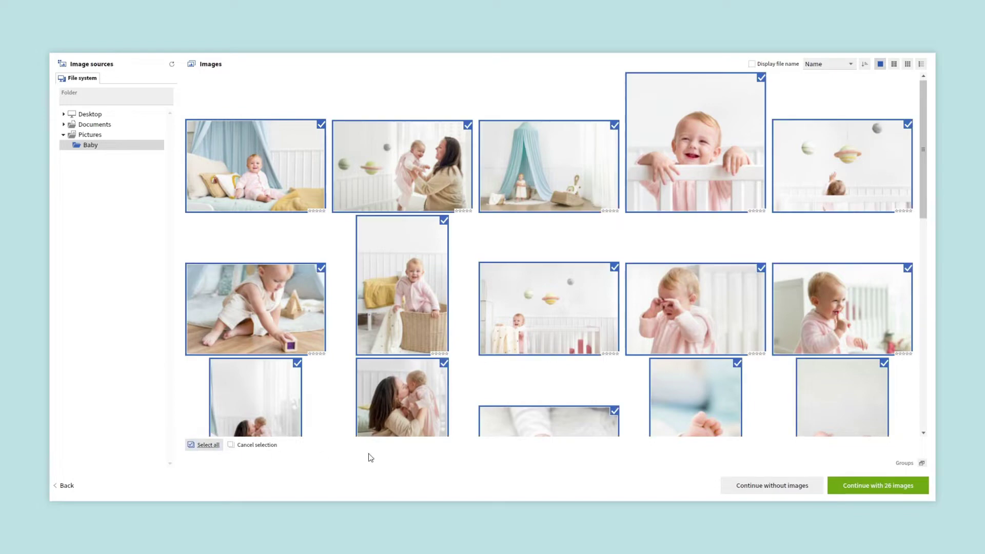
pyautogui.click(859, 483)
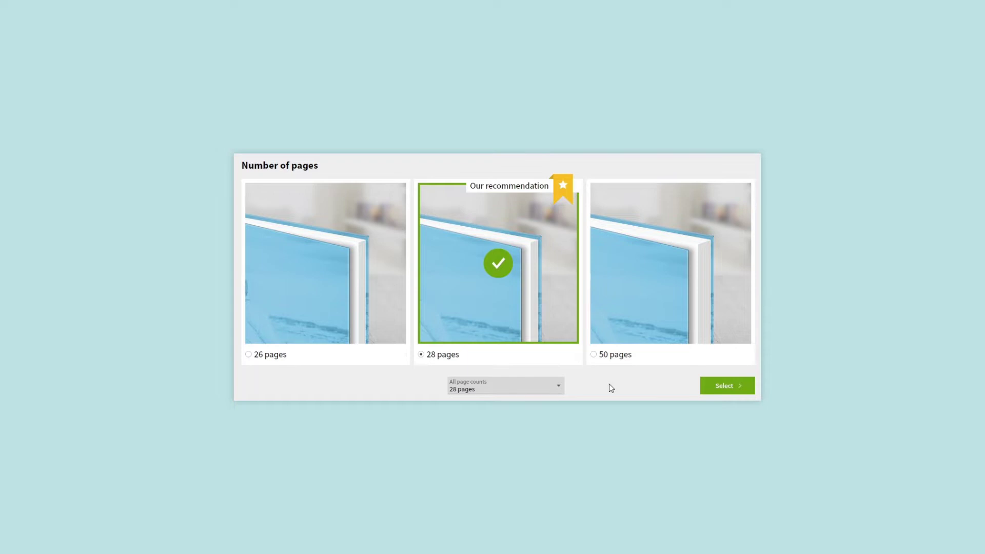
pyautogui.click(710, 385)
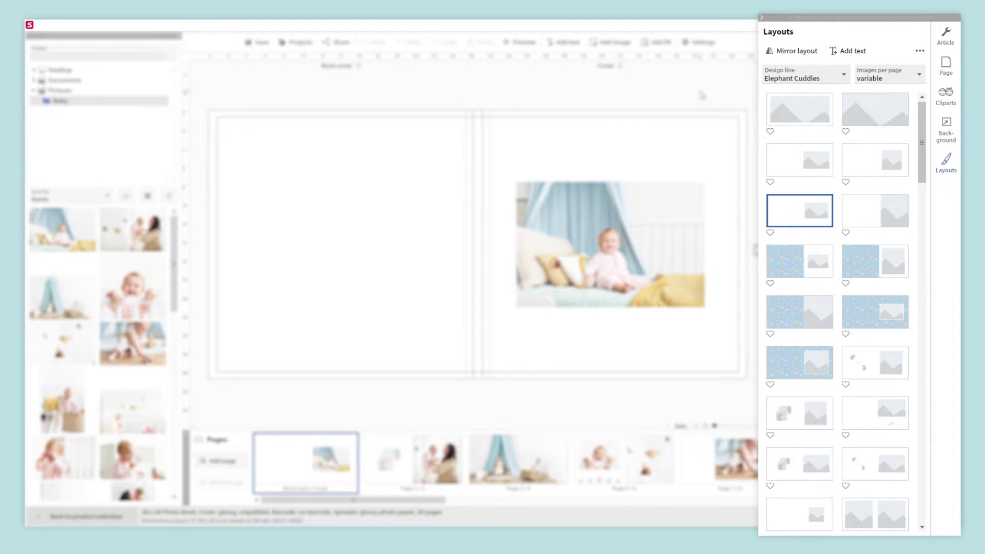
# - Close the tutorial overlay, toggle the Folder panel and Pages strip, and show the Layouts panel
pyautogui.click(779, 37)
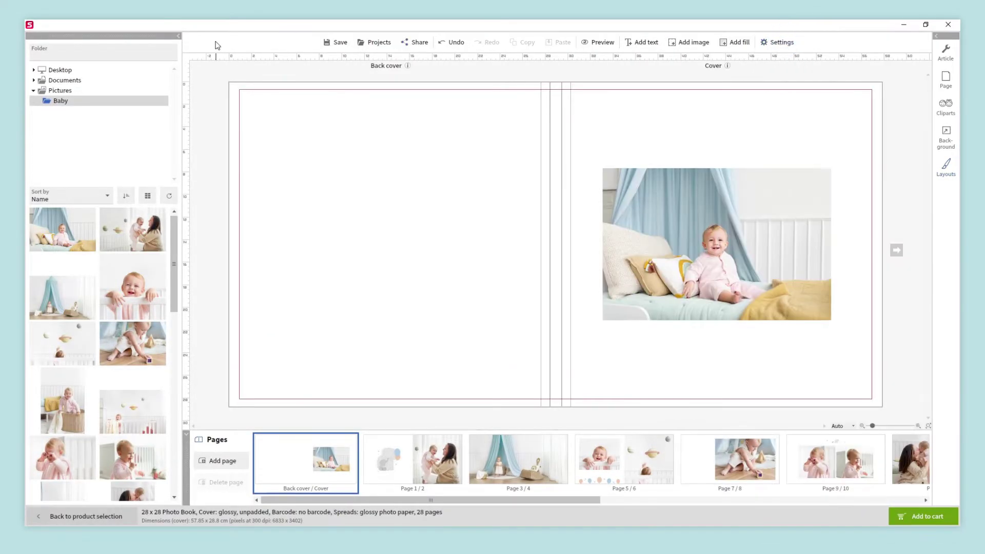
pyautogui.click(178, 36)
pyautogui.click(47, 435)
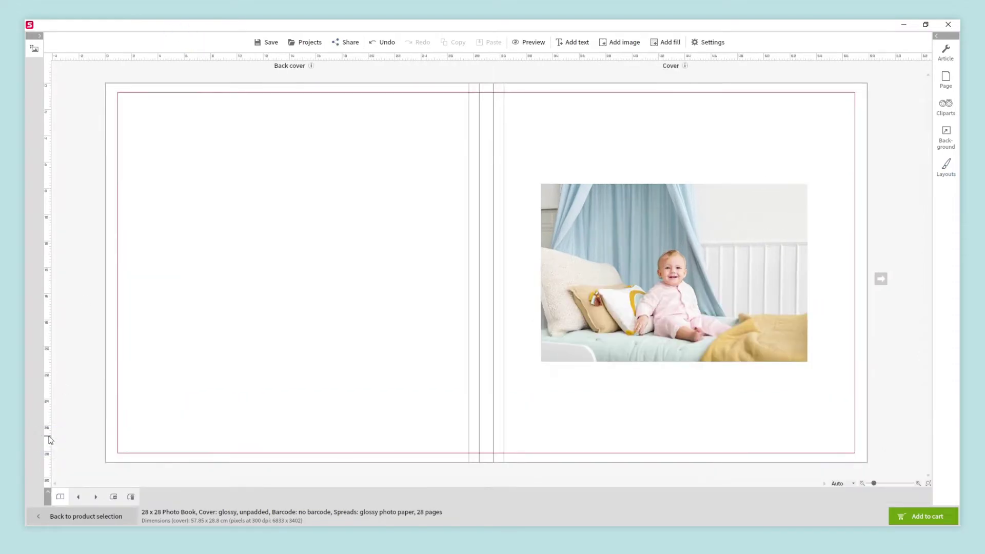
pyautogui.click(49, 438)
pyautogui.click(40, 36)
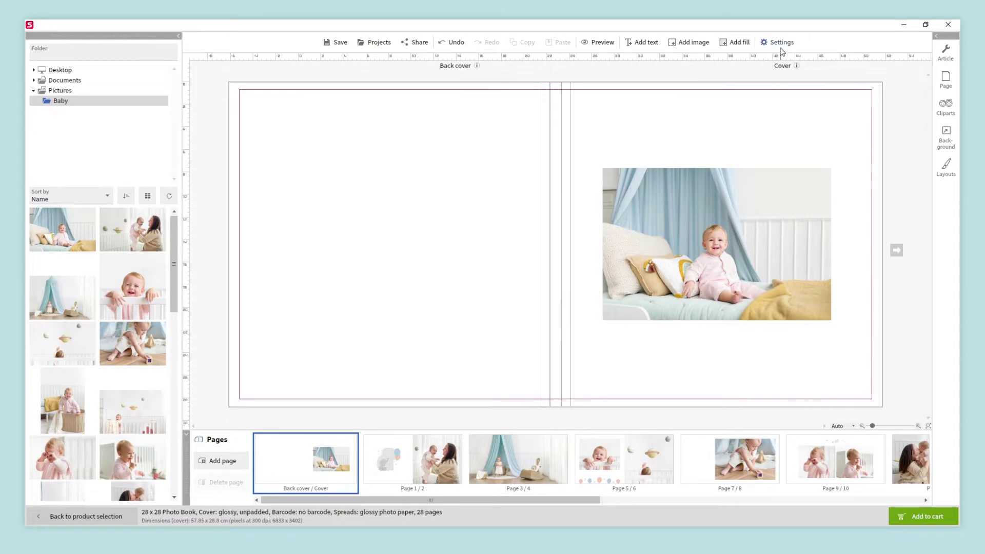
pyautogui.click(936, 37)
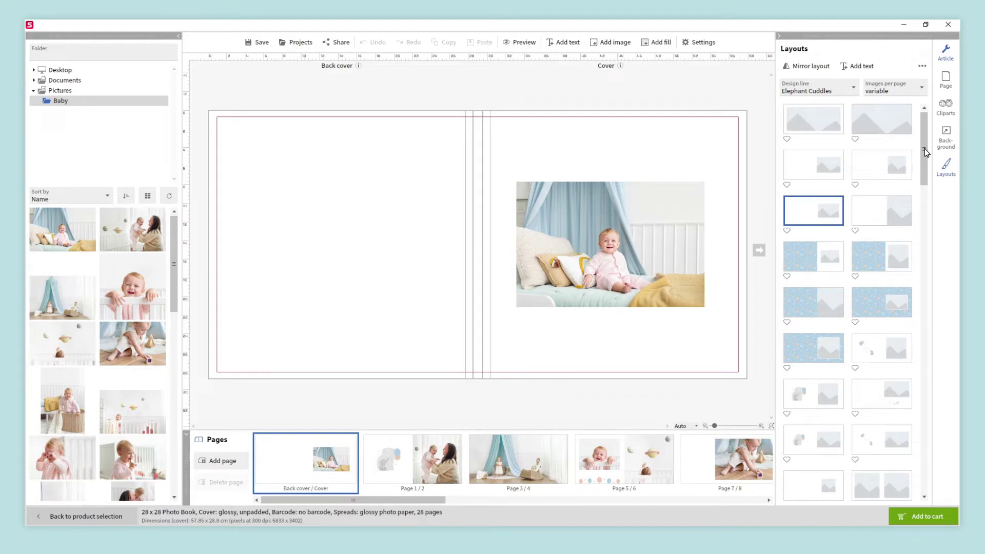
# - Apply the single large-photo layout with elephant clipart to the cover, then go to page 1/2
pyautogui.moveTo(926, 152)
pyautogui.mouseDown()
pyautogui.moveTo(923, 312)
pyautogui.moveTo(928, 149)
pyautogui.mouseUp()
pyautogui.click(890, 390)
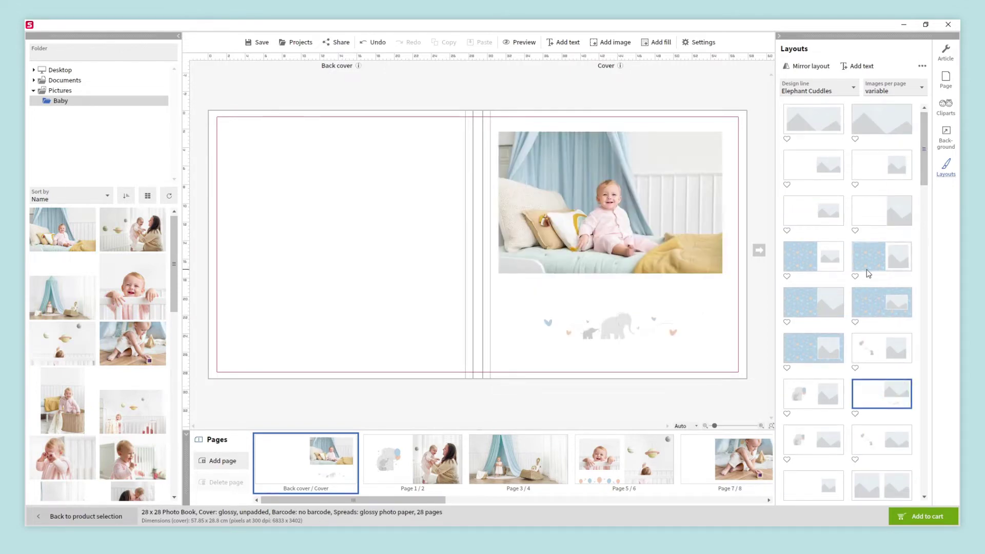
pyautogui.click(852, 100)
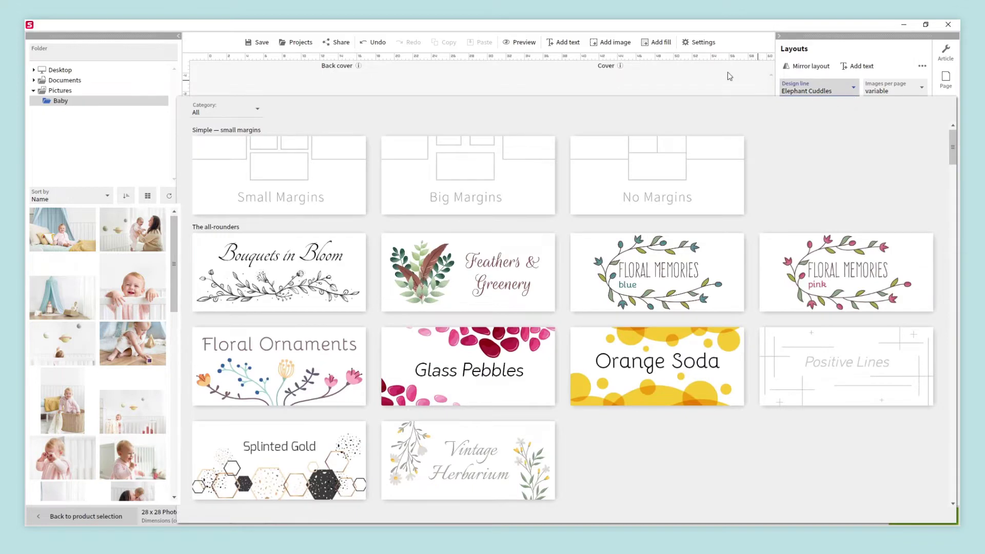
pyautogui.click(655, 68)
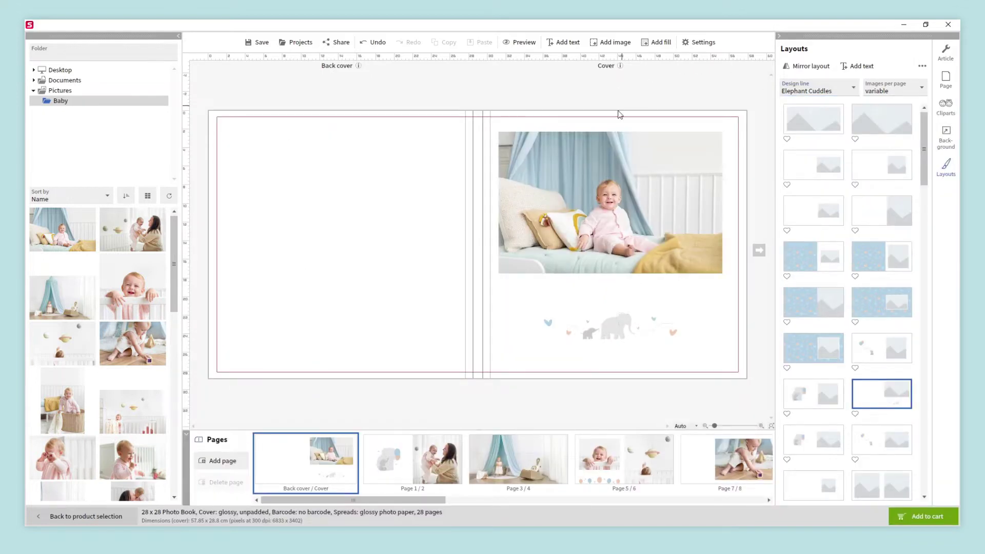
pyautogui.click(431, 440)
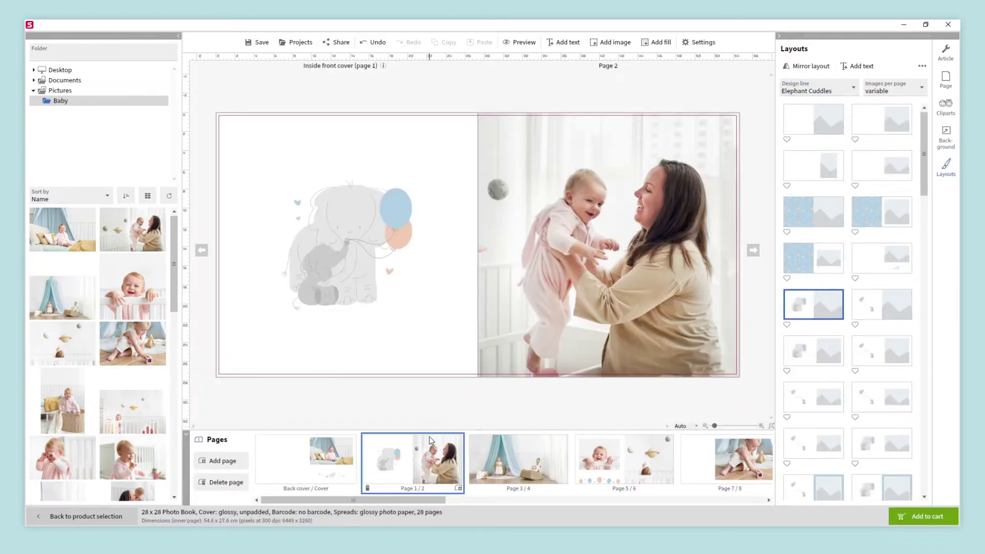
# - On pages 3/4, mirror the photo horizontally, zoom in twice and shift it left
pyautogui.click(494, 451)
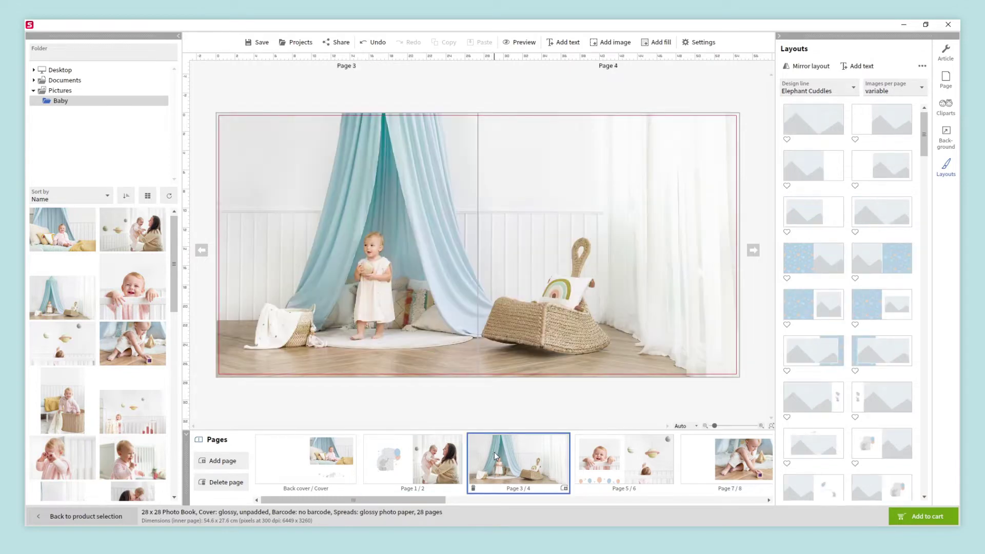
pyautogui.click(541, 286)
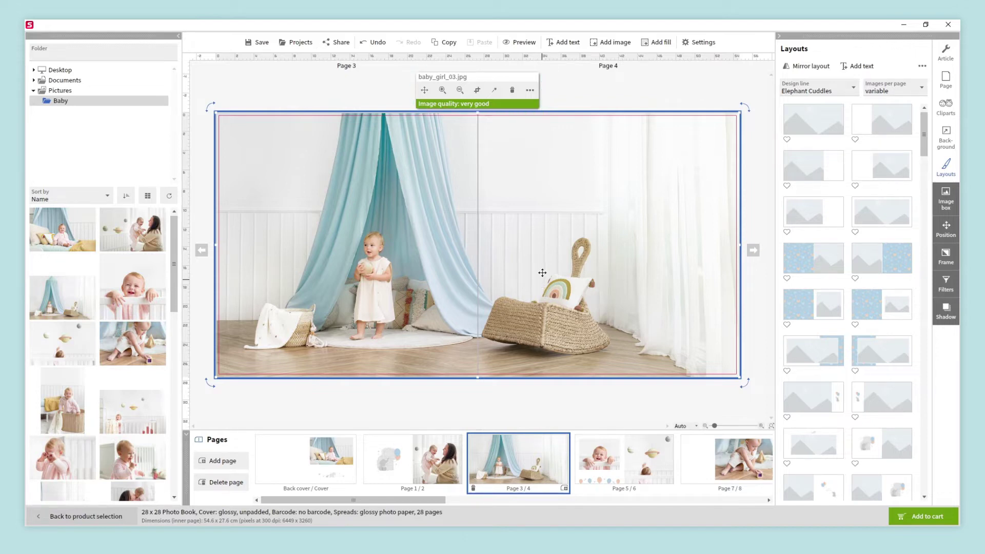
pyautogui.click(531, 91)
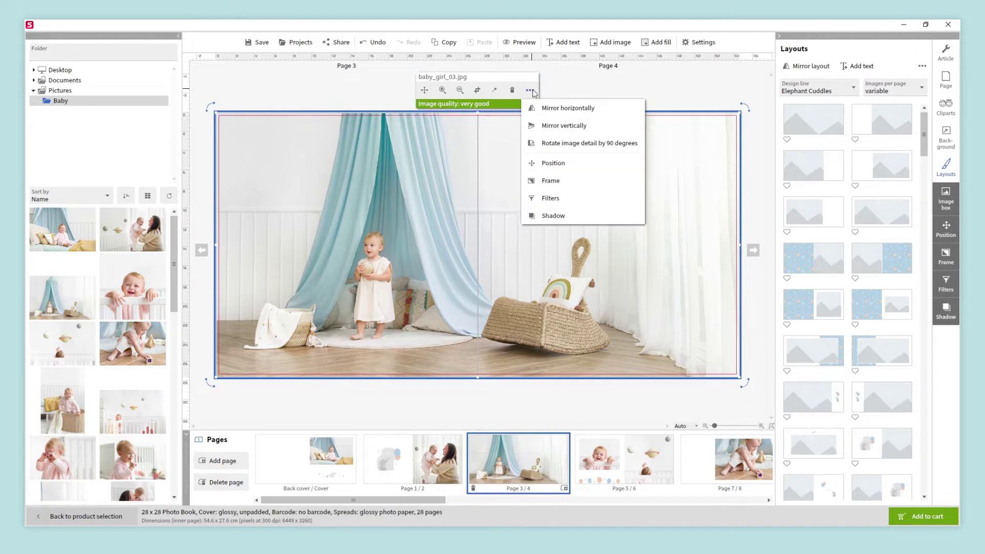
pyautogui.click(543, 108)
pyautogui.click(442, 90)
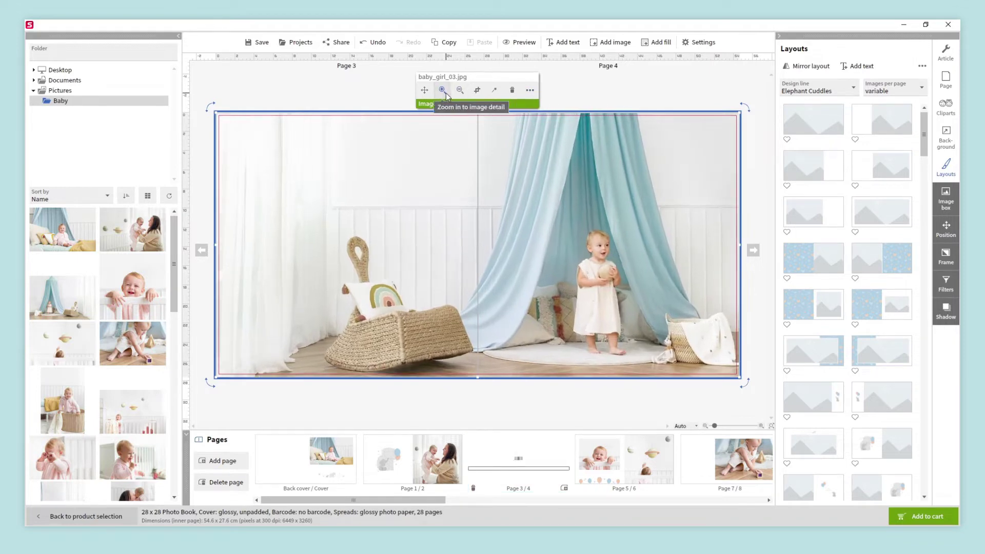
pyautogui.click(442, 90)
pyautogui.moveTo(453, 220); pyautogui.dragTo(433, 221)
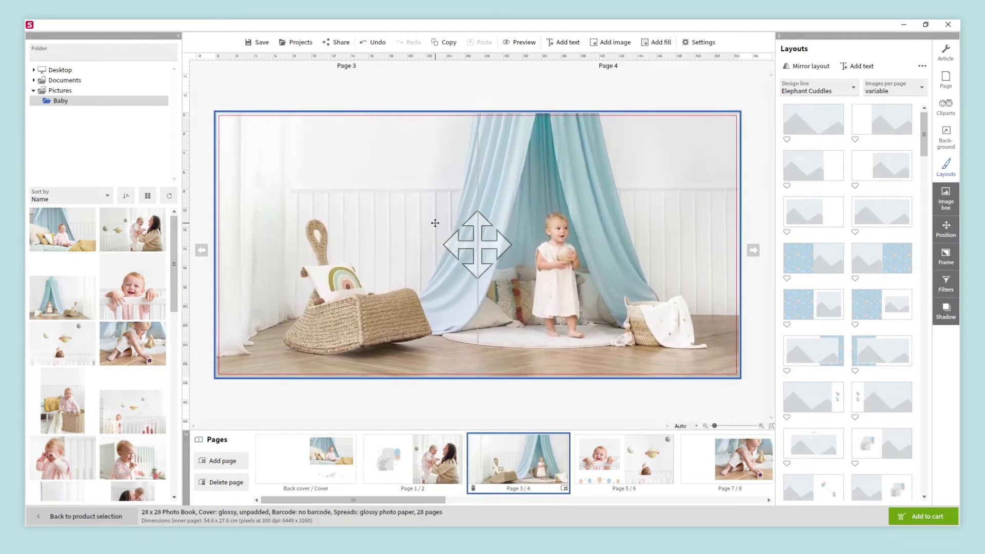
pyautogui.click(508, 405)
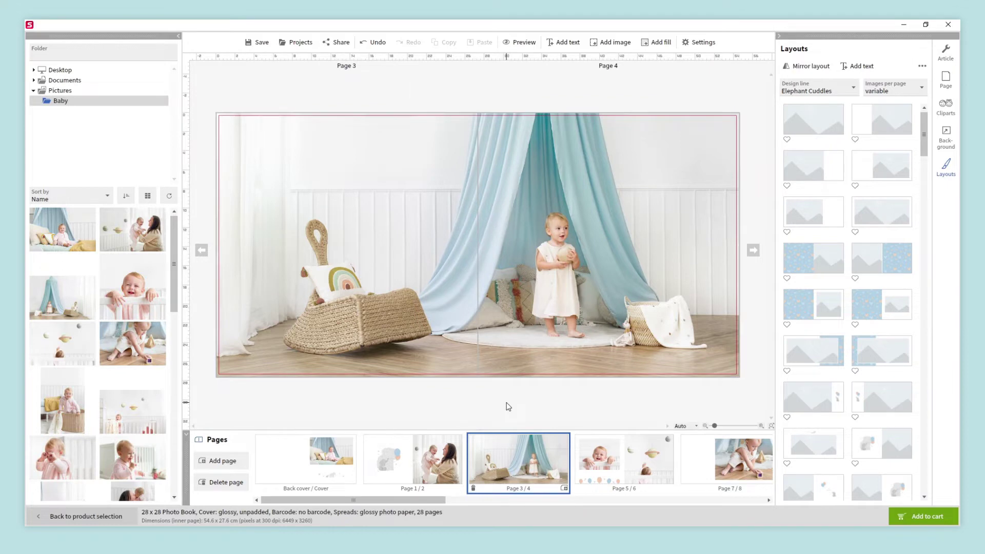
# - Swap the smiling-baby and planets photos on pages 5/6, then move to pages 7/8
pyautogui.click(584, 445)
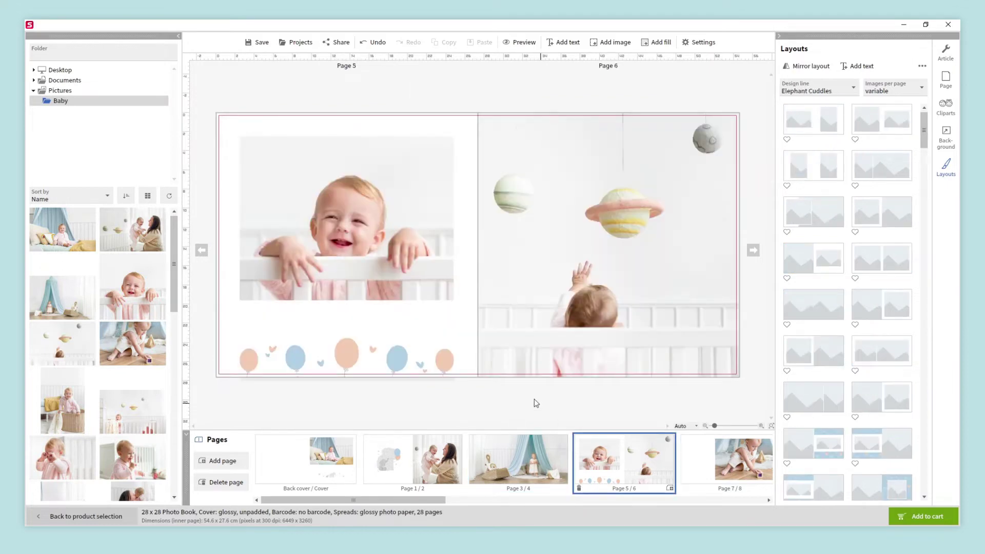
pyautogui.click(416, 259)
pyautogui.keyDown('shift'); pyautogui.click(567, 256); pyautogui.keyUp('shift')
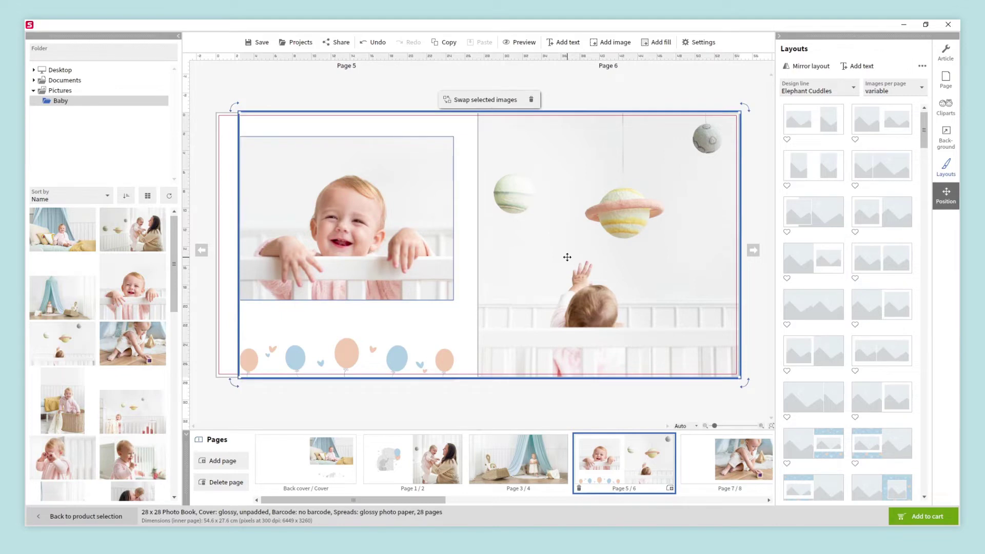
pyautogui.click(495, 103)
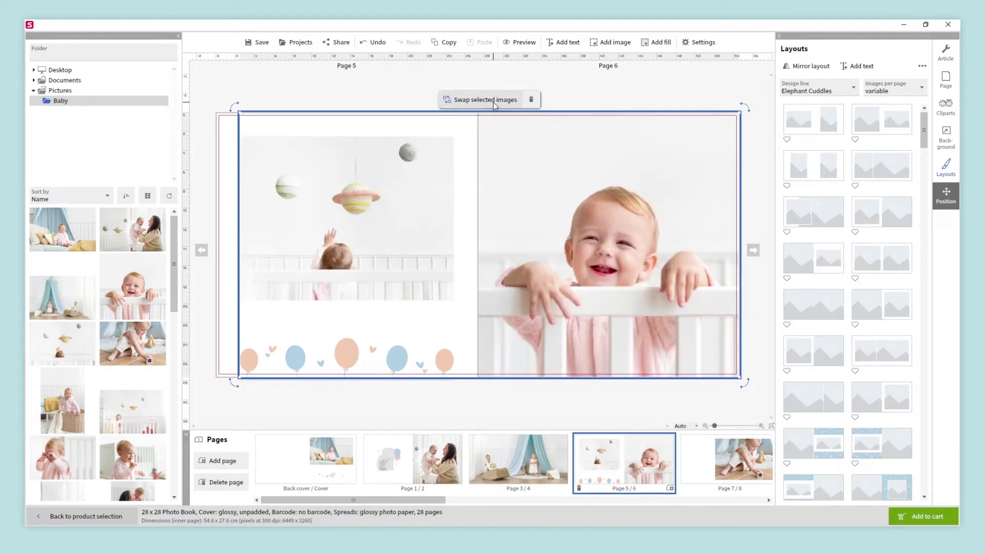
pyautogui.click(631, 398)
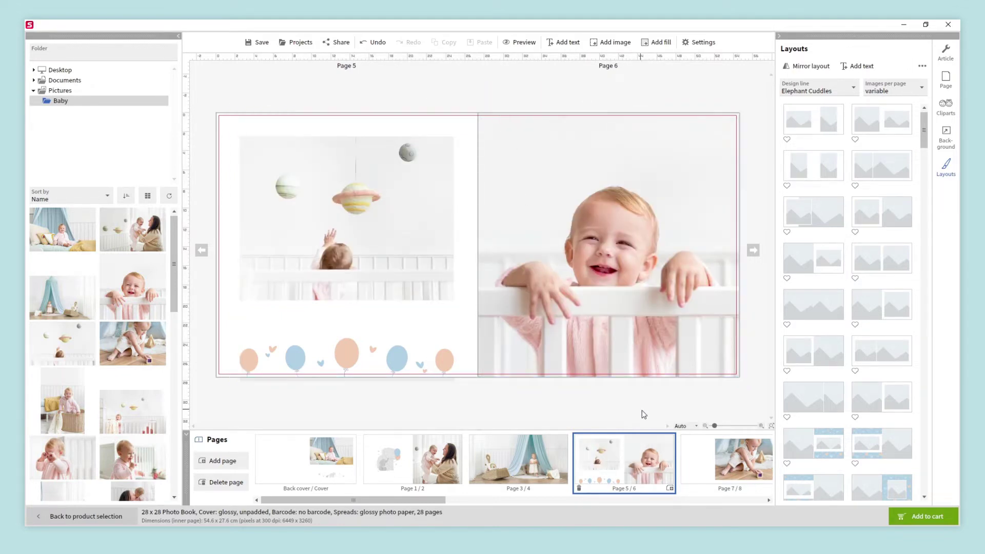
pyautogui.click(697, 455)
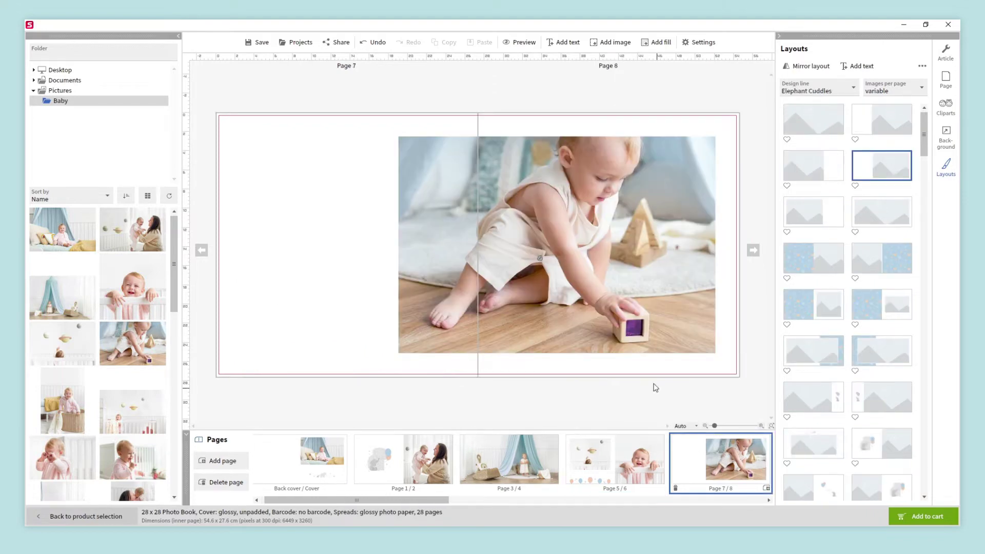
# - Apply a photo-and-hearts layout to pages 7/8 and caption page 8 'Our little one'
pyautogui.click(553, 45)
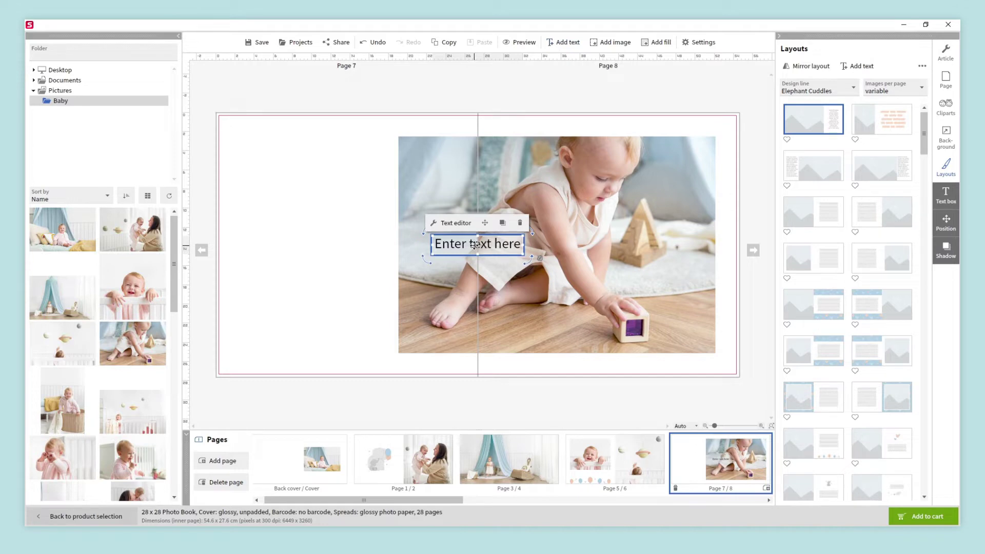
pyautogui.moveTo(473, 247); pyautogui.dragTo(279, 344)
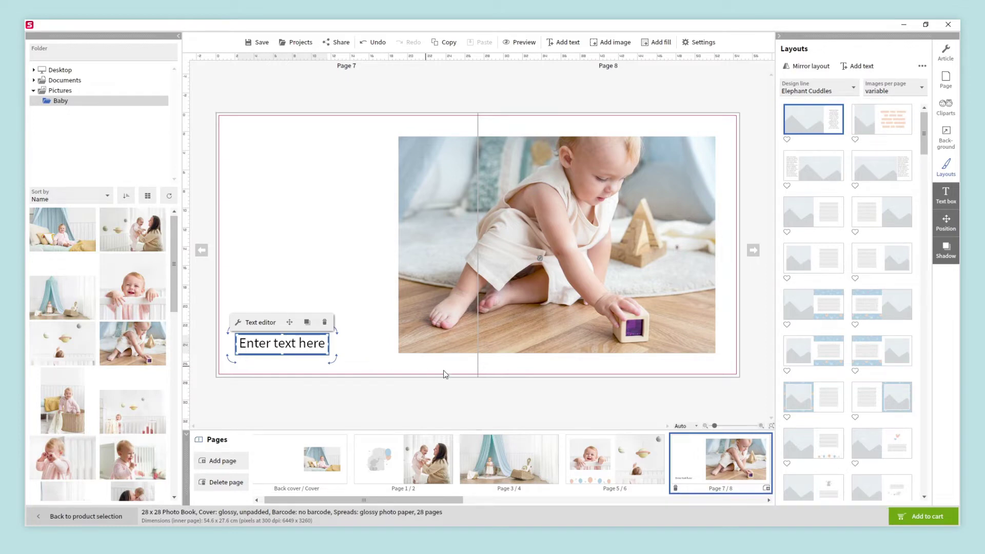
pyautogui.click(873, 445)
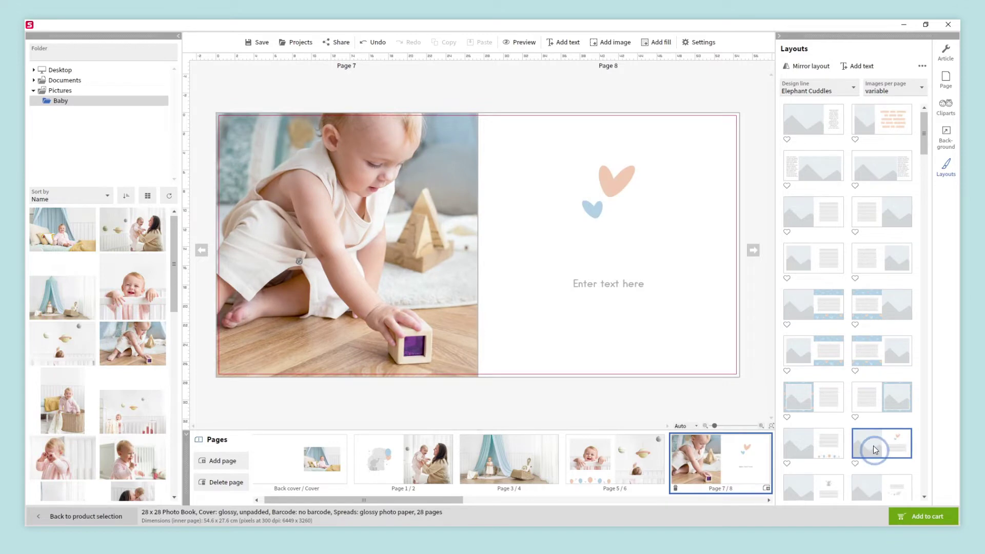
pyautogui.click(627, 286)
pyautogui.write('Our little one')
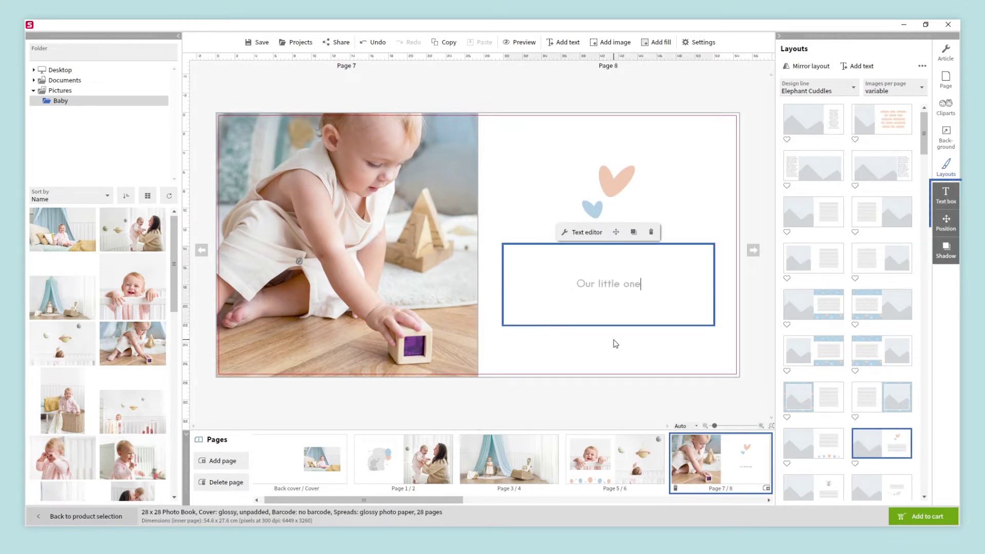
pyautogui.press('Escape')
# - Set the caption to Pecita Book, 42 pt, in light blue sampled from the heart
pyautogui.click(943, 201)
pyautogui.click(923, 117)
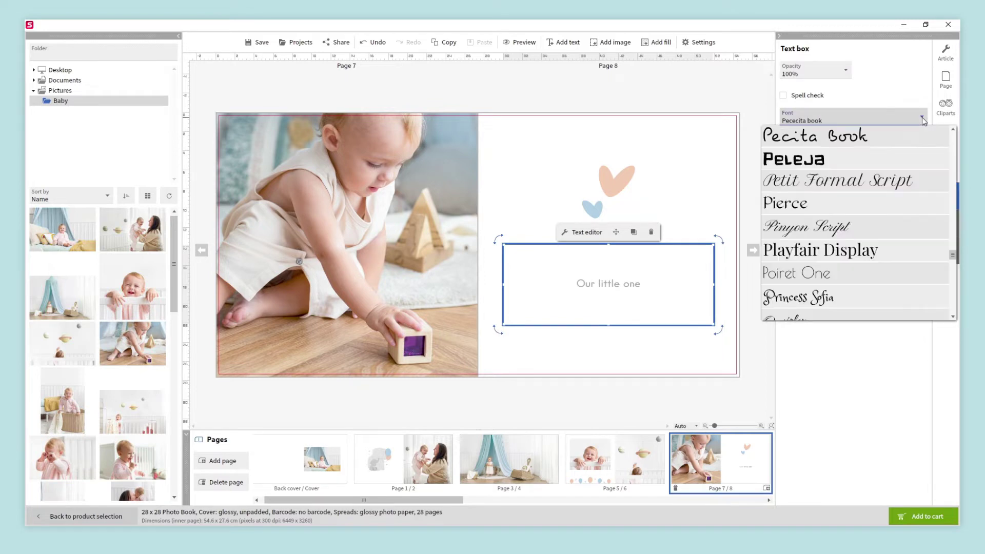
pyautogui.click(872, 136)
pyautogui.click(846, 139)
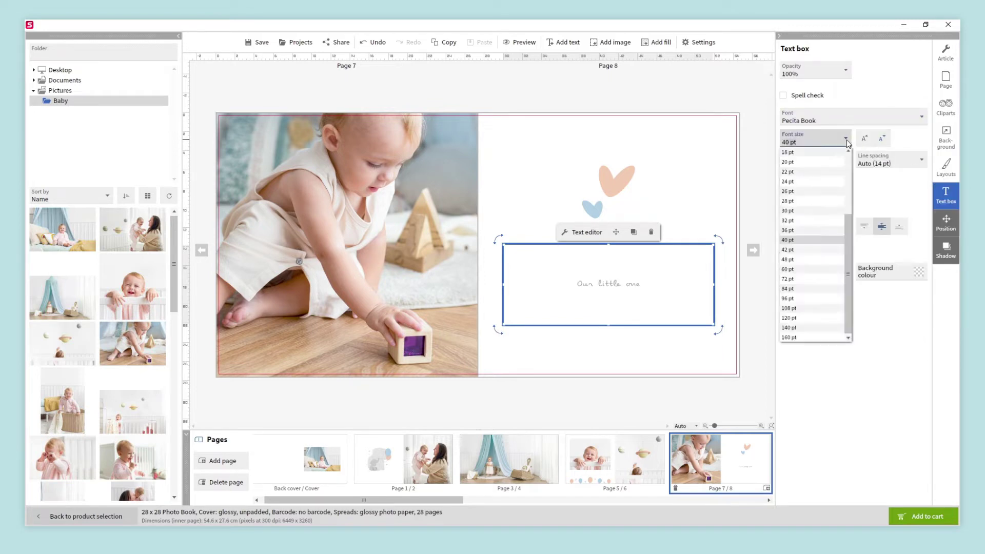
pyautogui.click(846, 140)
pyautogui.click(813, 270)
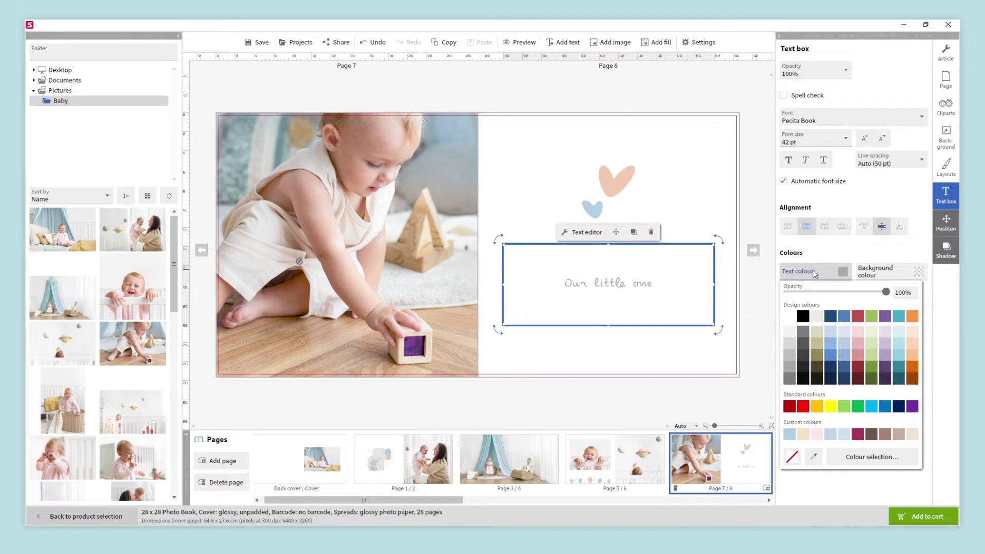
pyautogui.click(814, 457)
pyautogui.click(589, 207)
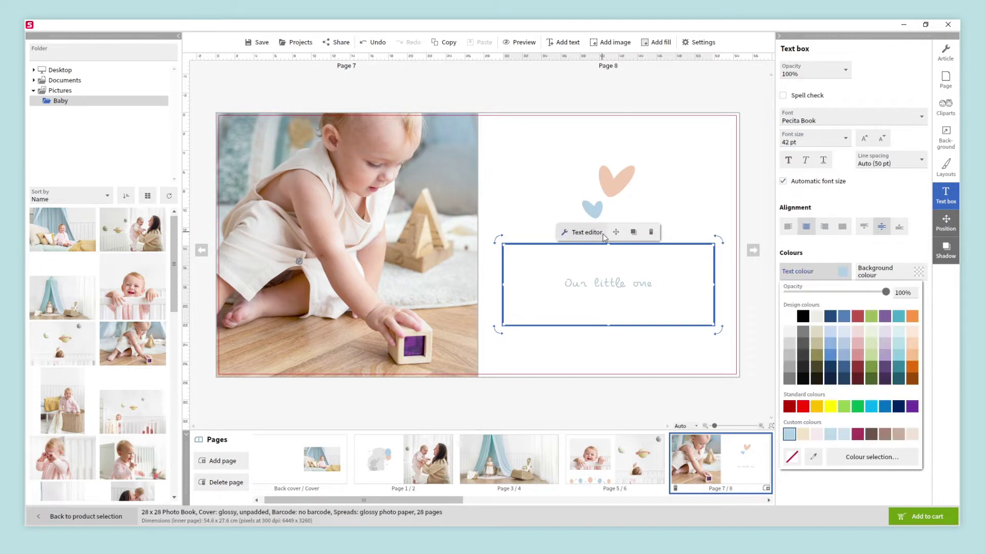
pyautogui.click(656, 395)
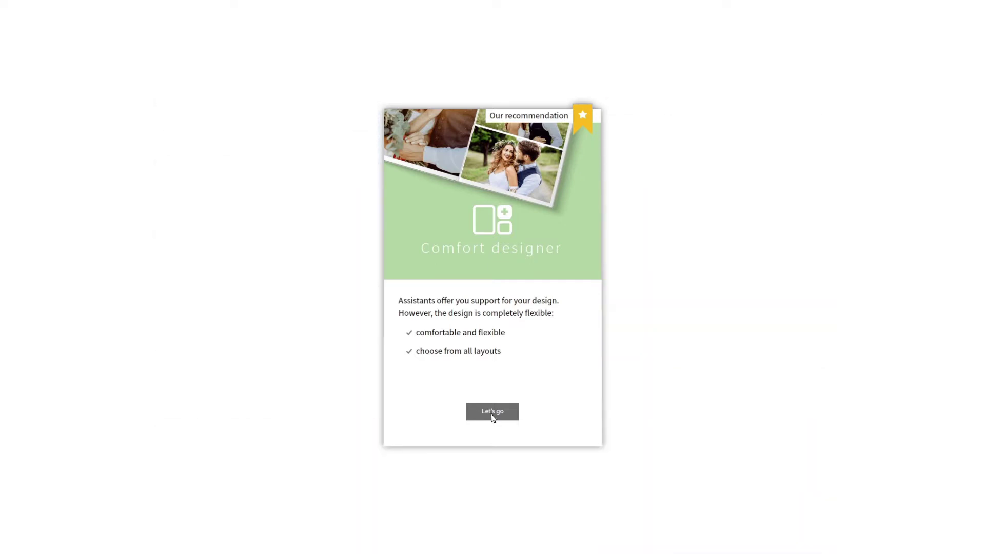
# - Pick Comfort designer, filter to Wedding, choose Hearts & Flowers, and confirm 60 pages
pyautogui.click(492, 412)
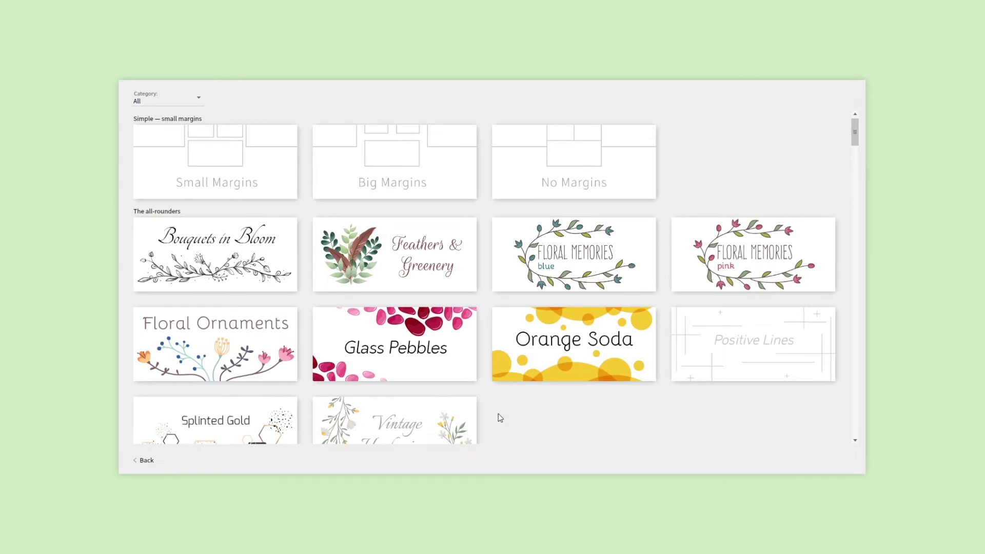
pyautogui.click(198, 99)
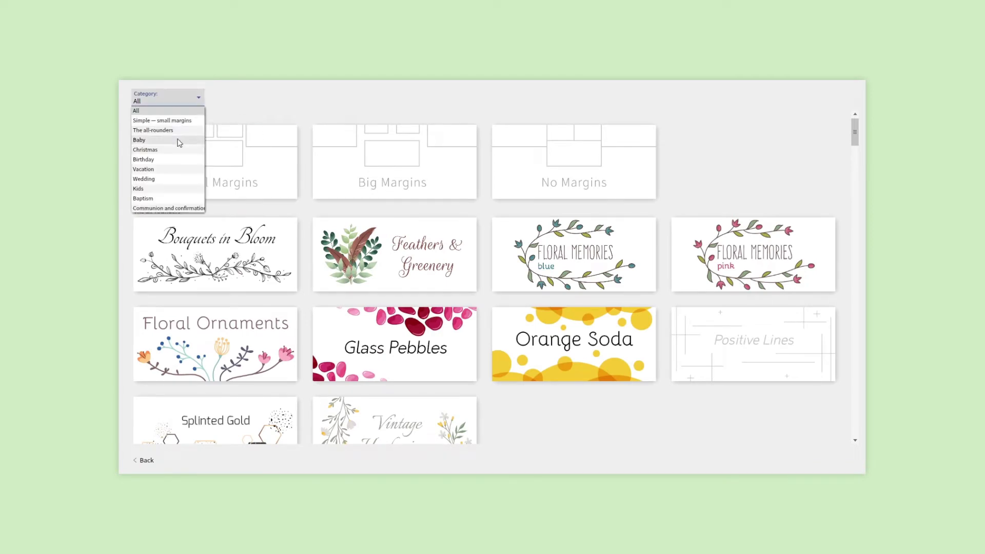
pyautogui.click(172, 178)
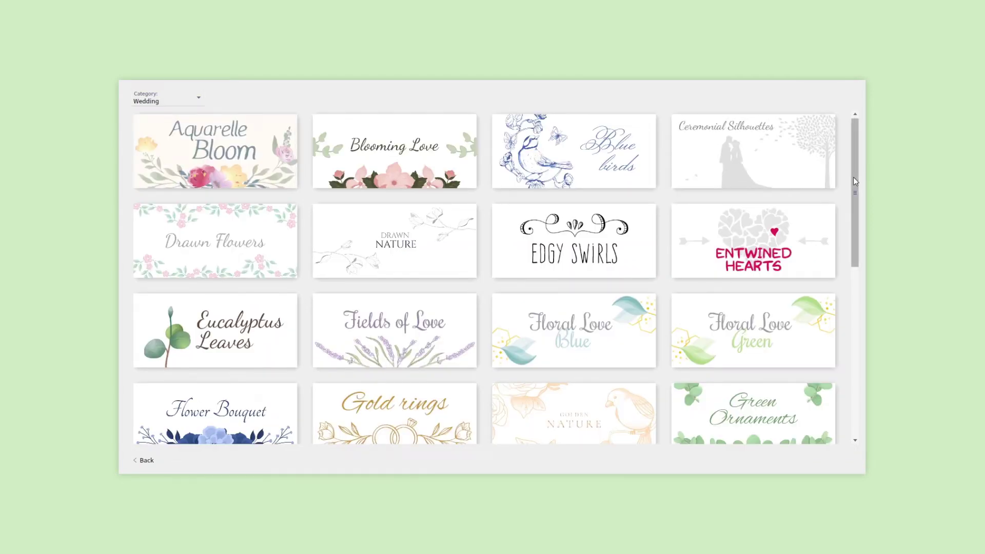
pyautogui.moveTo(853, 178); pyautogui.dragTo(848, 238)
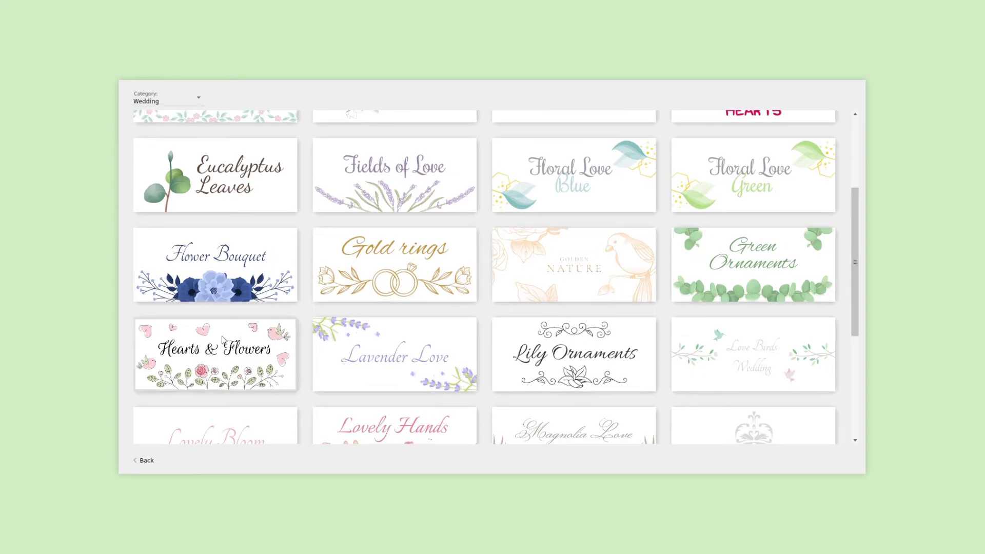
pyautogui.click(216, 348)
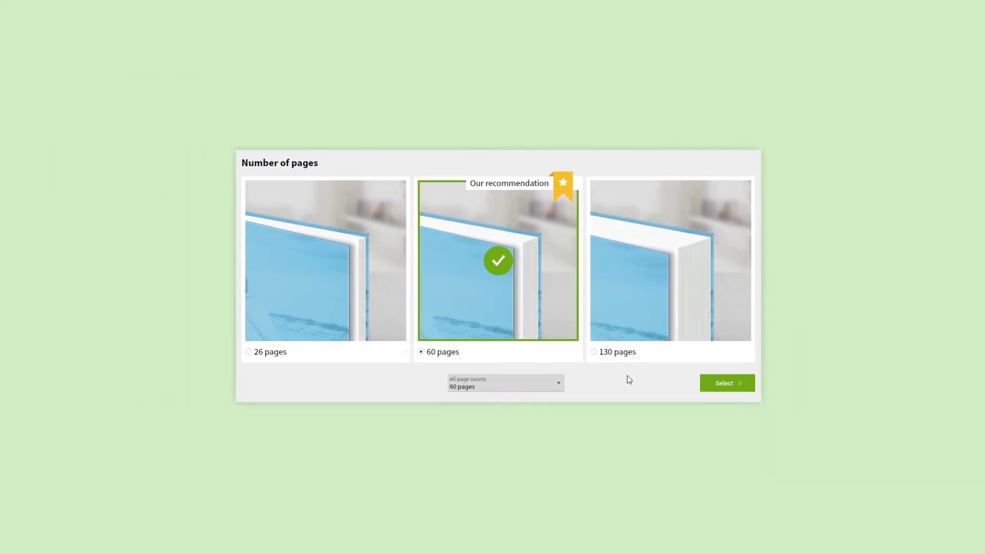
pyautogui.click(710, 382)
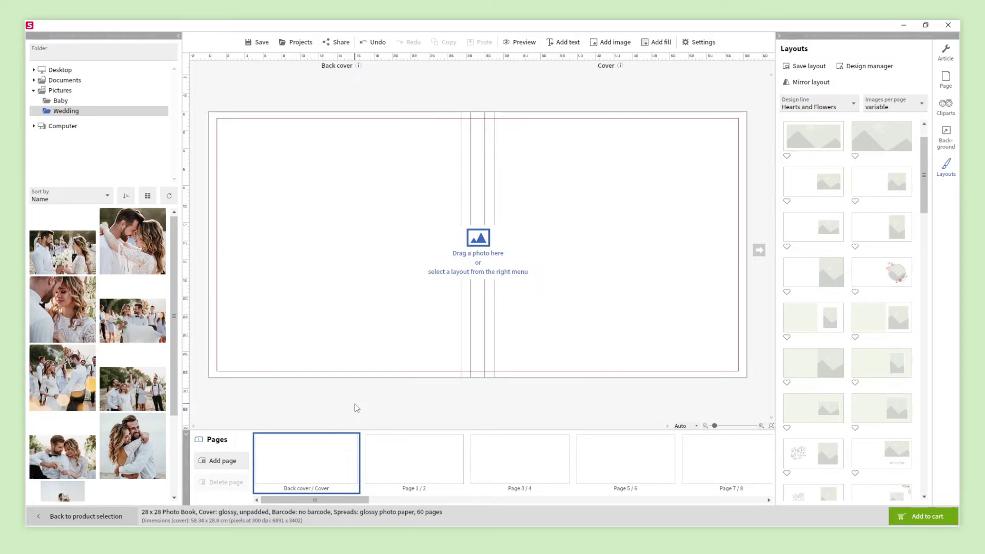
# - Place the couple-with-bouquet wedding photo on the front cover without changing the cover layout
pyautogui.moveTo(81, 264); pyautogui.dragTo(183, 225)
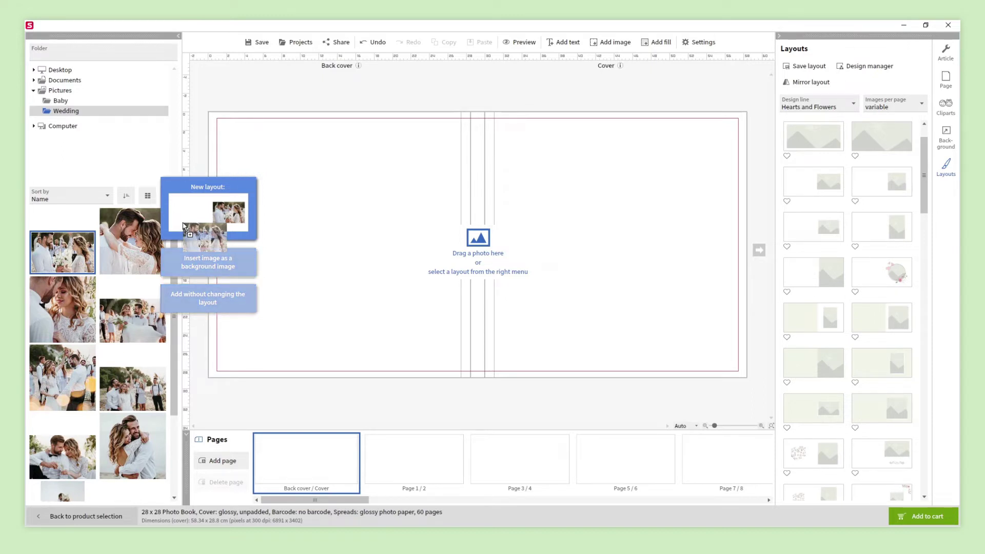
pyautogui.moveTo(184, 226); pyautogui.dragTo(183, 226)
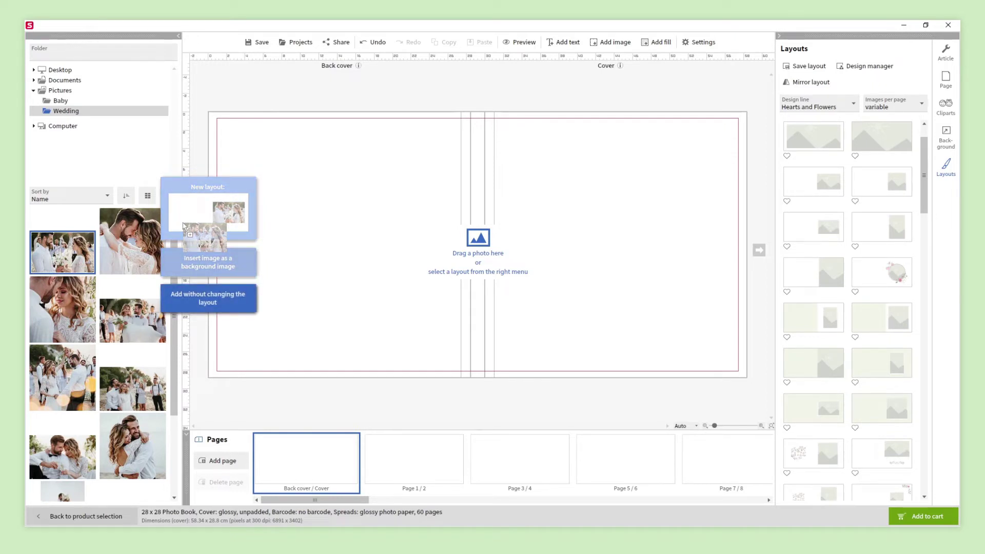
pyautogui.moveTo(183, 226); pyautogui.dragTo(184, 227)
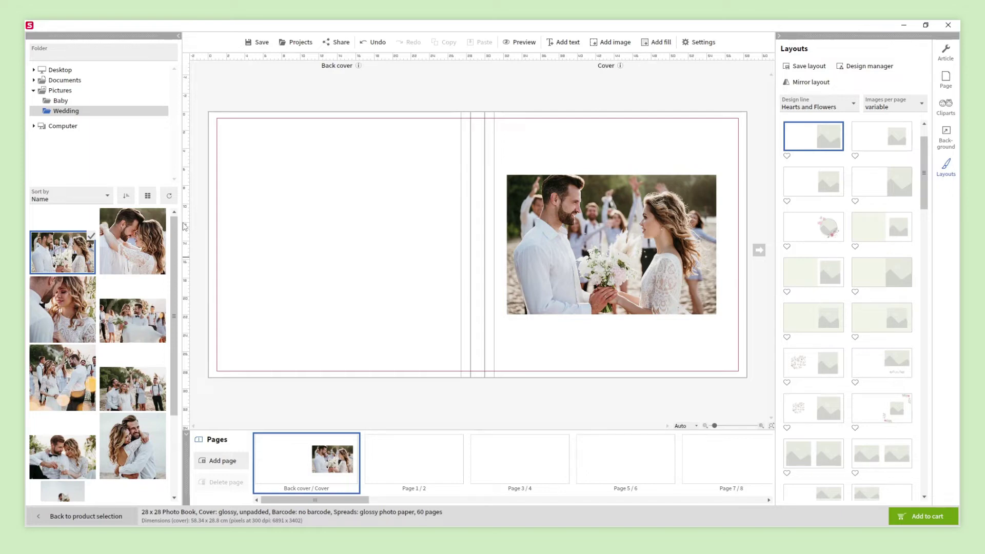
# - Apply a cover layout with a sprig and caption, and type 'Our wedding day' as the caption
pyautogui.click(566, 45)
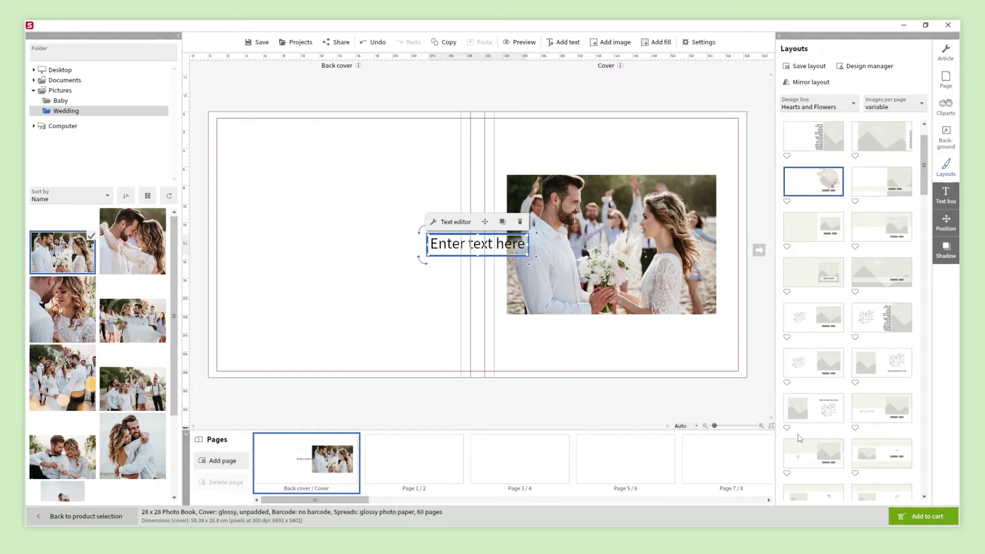
pyautogui.click(808, 454)
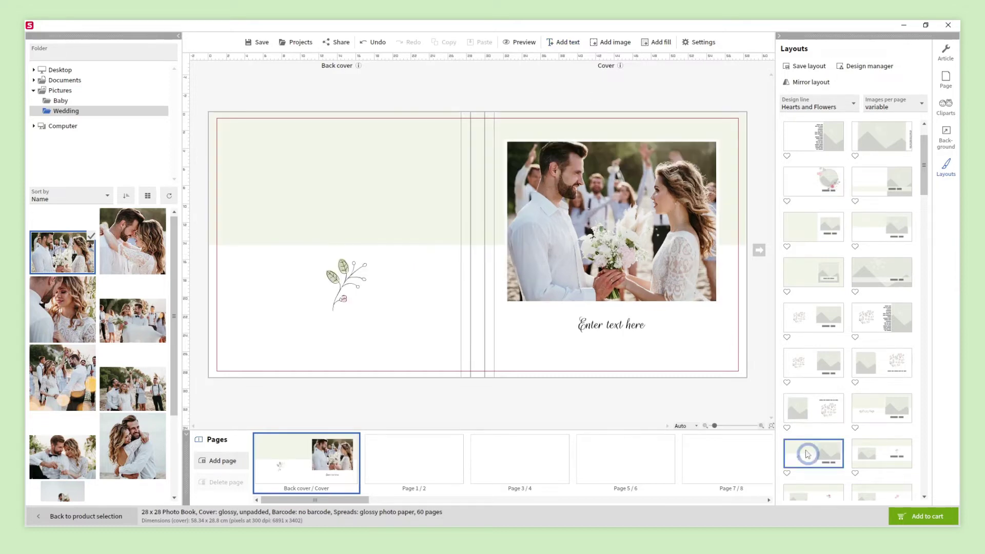
pyautogui.click(612, 324)
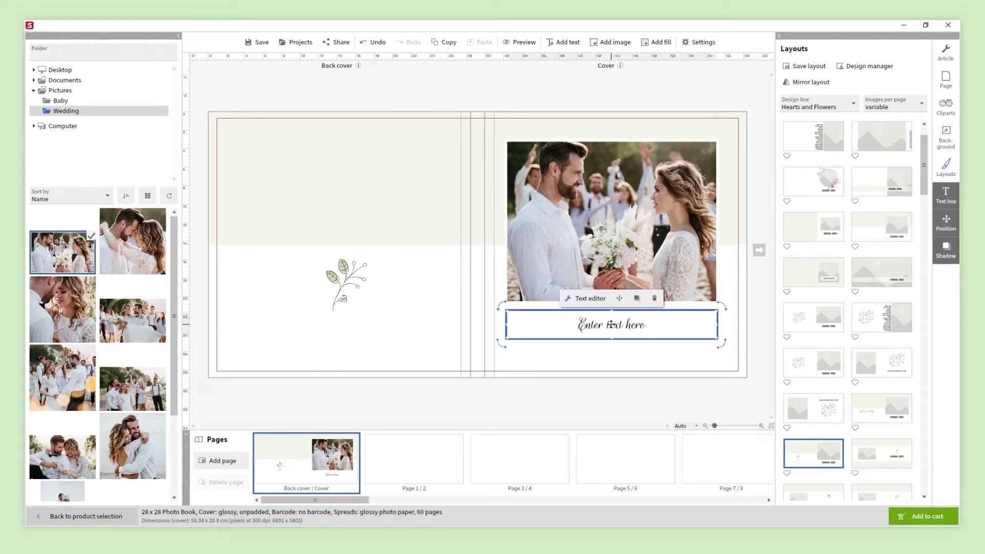
pyautogui.click(612, 324)
pyautogui.write('O')
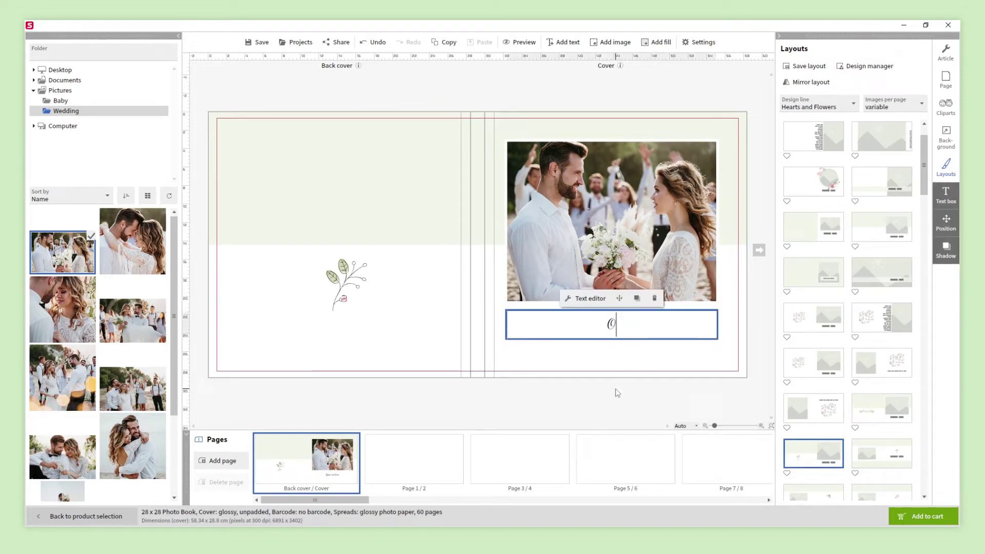
pyautogui.write('ur wedding day')
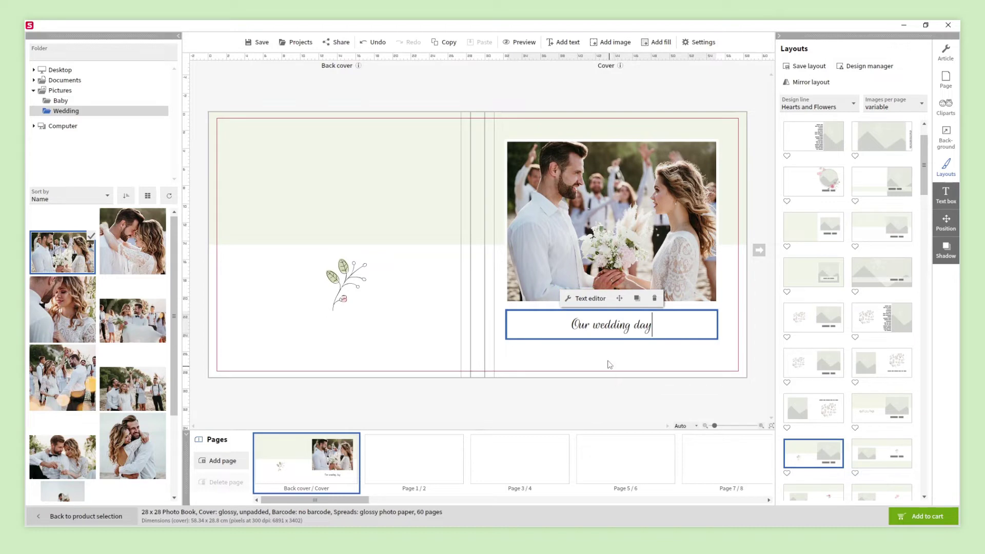
# - Set the caption in Cormorant Light at 32 pt and apply it to the cover
pyautogui.click(584, 298)
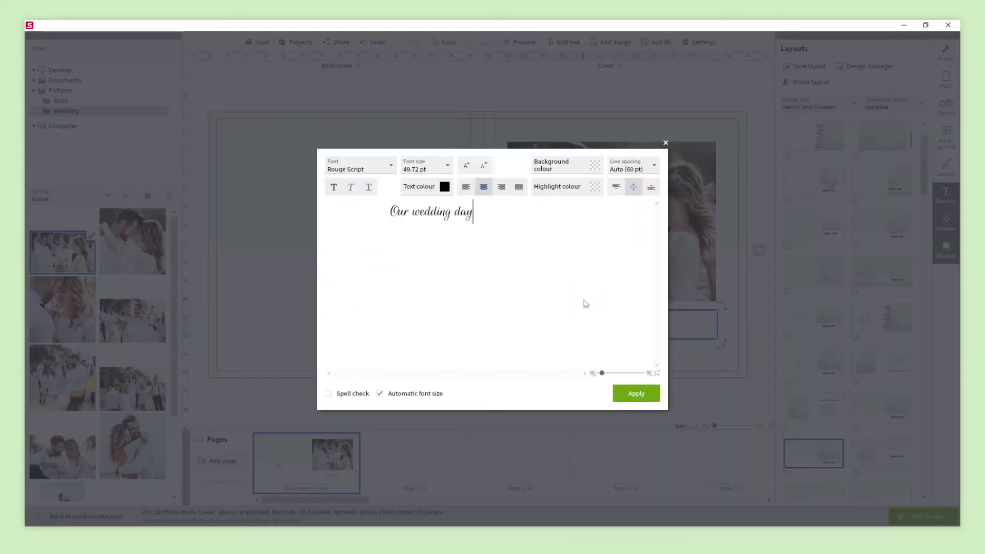
pyautogui.click(359, 167)
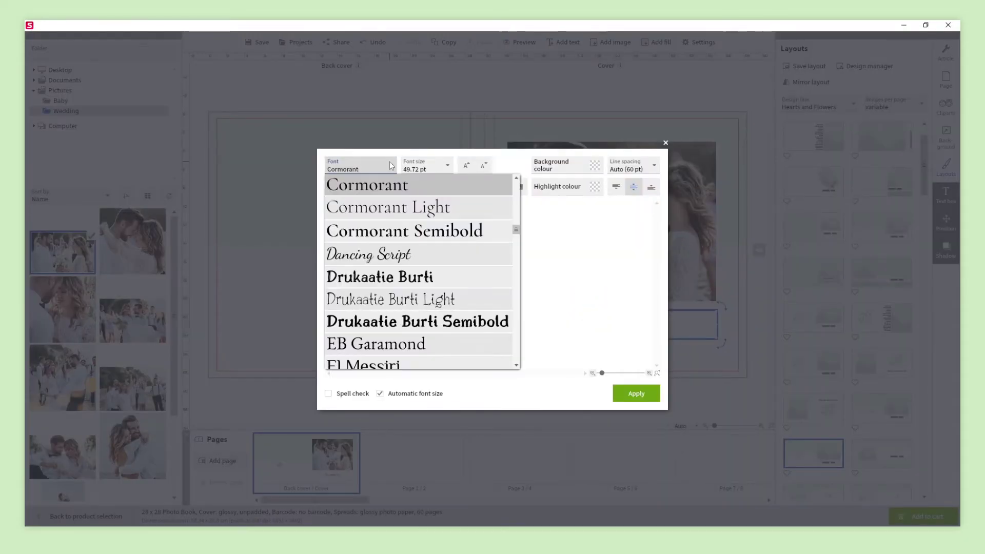
pyautogui.click(421, 211)
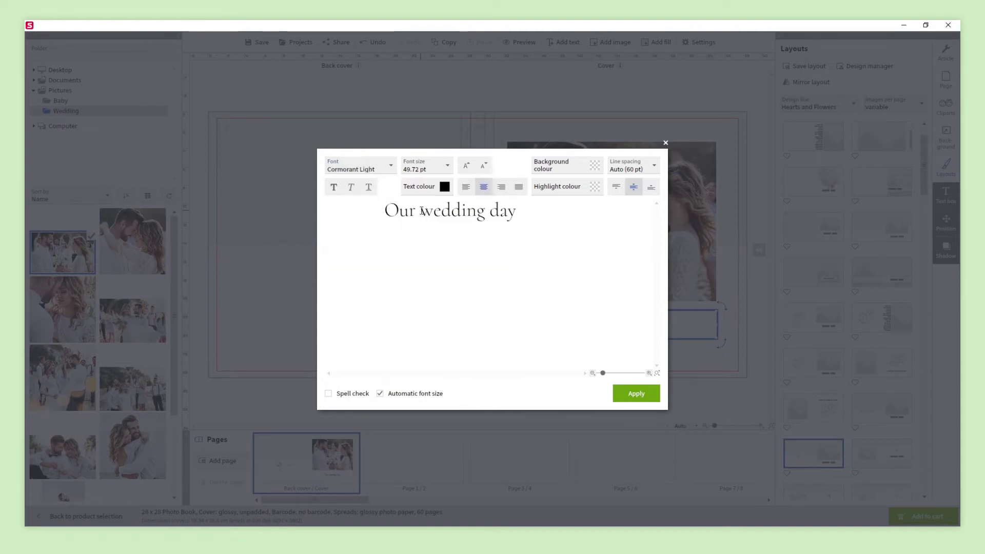
pyautogui.click(447, 166)
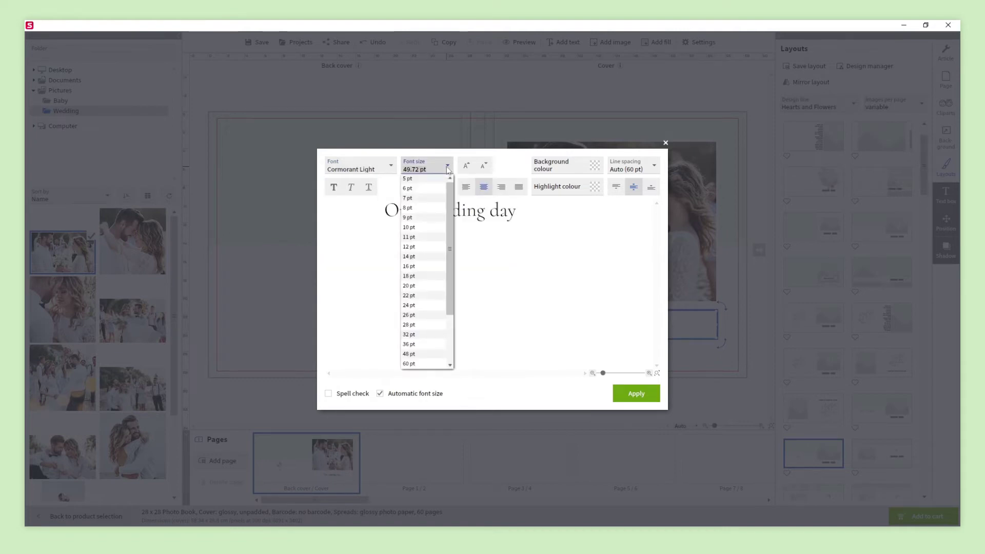
pyautogui.click(414, 333)
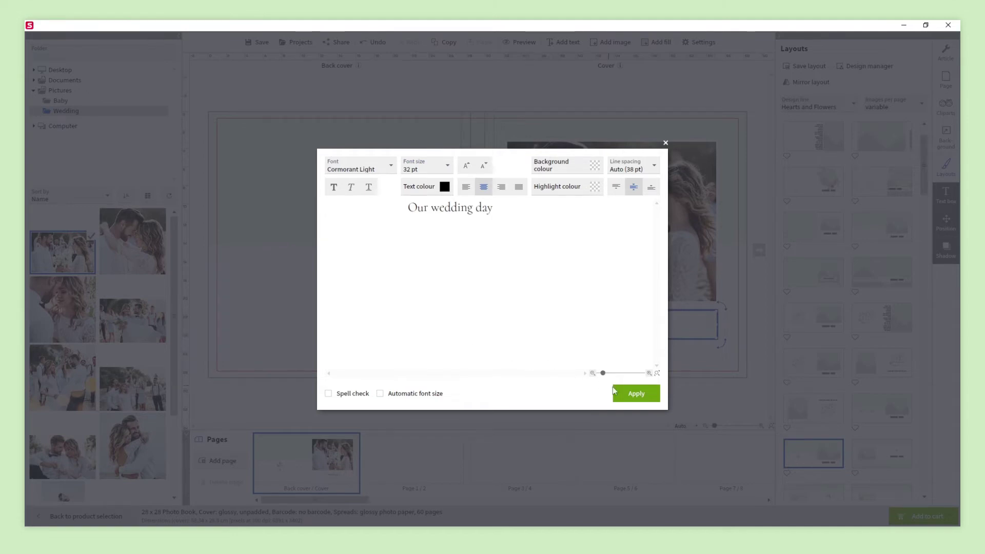
pyautogui.click(635, 397)
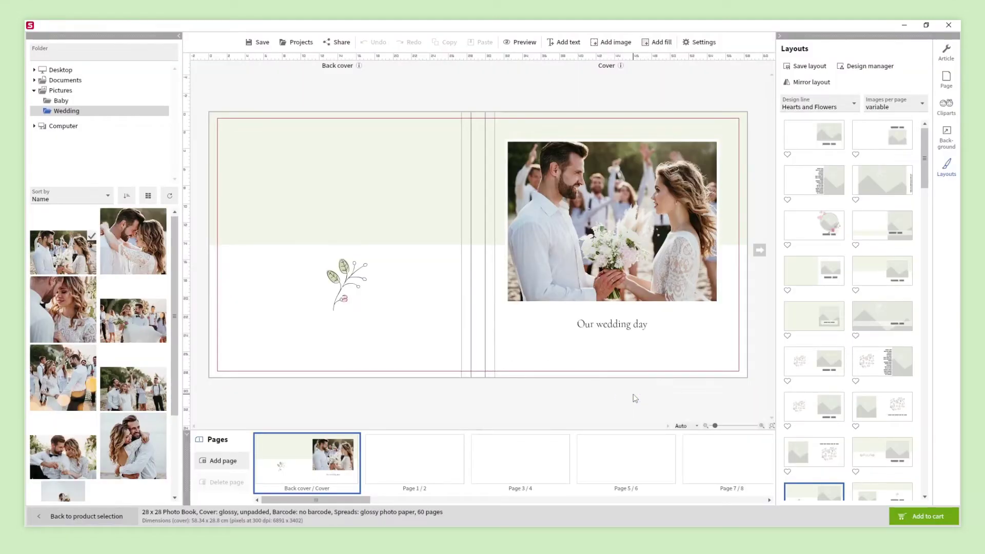
# - On spread 1/2, fill page 2 full-page with wedding_02.jpg, leaving page 1 blank
pyautogui.click(449, 451)
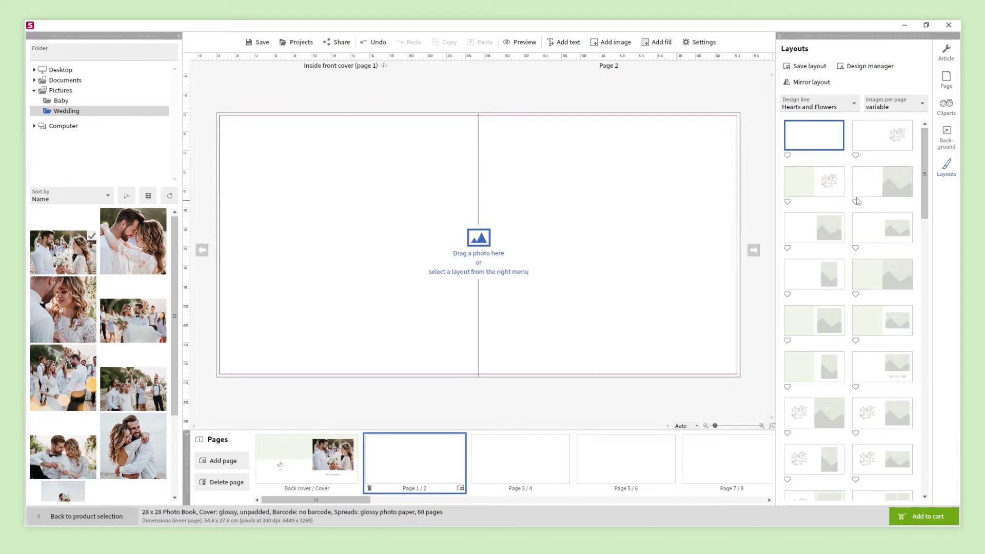
pyautogui.click(875, 189)
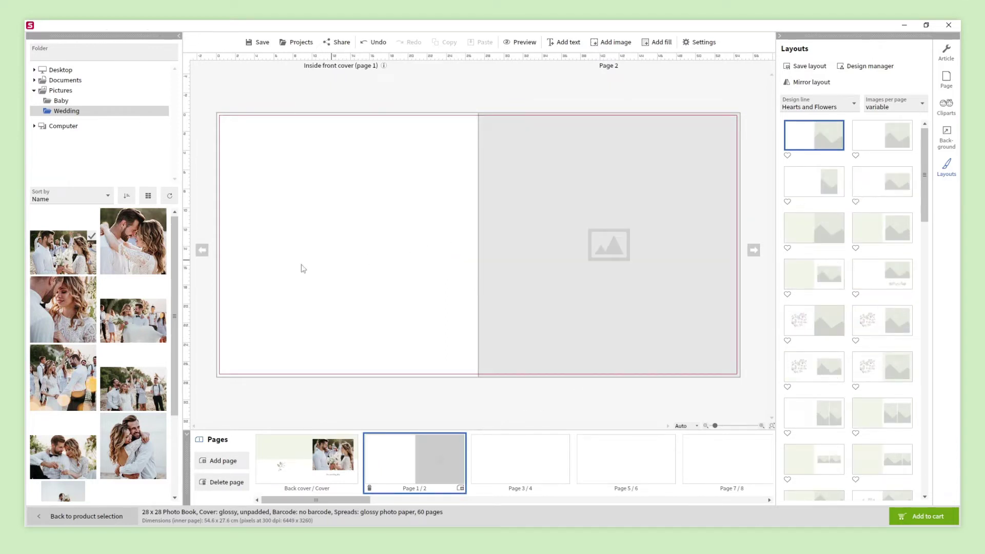
pyautogui.moveTo(148, 251); pyautogui.dragTo(618, 247)
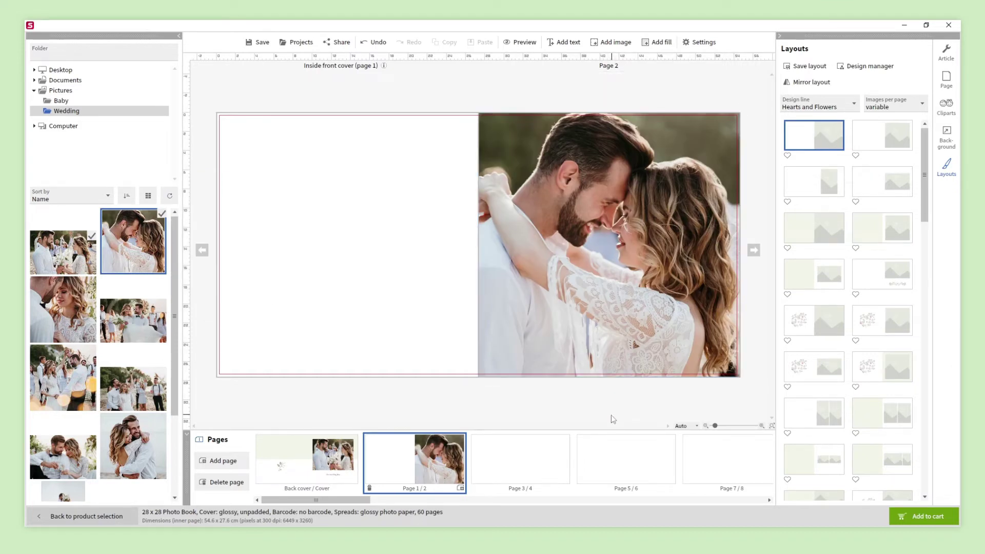
pyautogui.moveTo(63, 310); pyautogui.dragTo(610, 252)
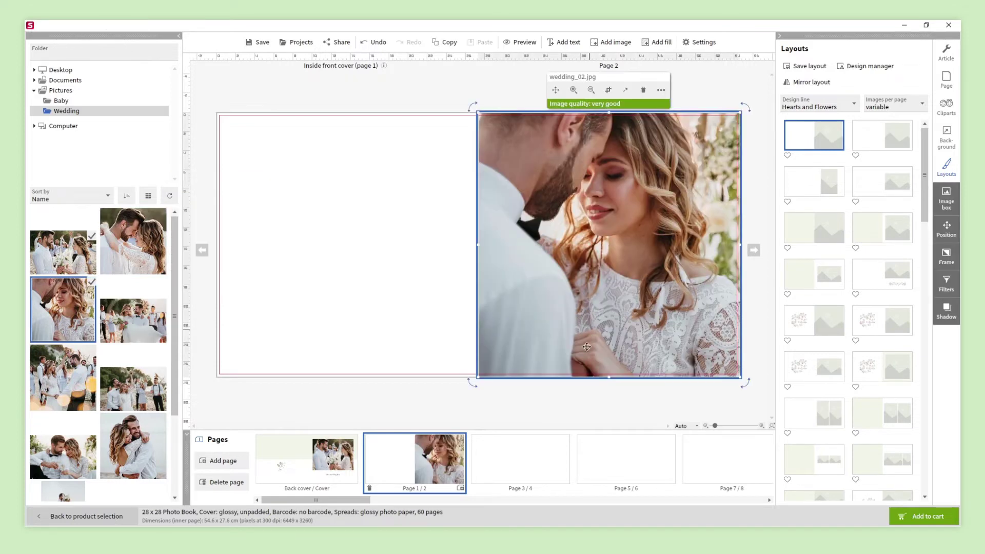
pyautogui.click(580, 405)
pyautogui.click(520, 437)
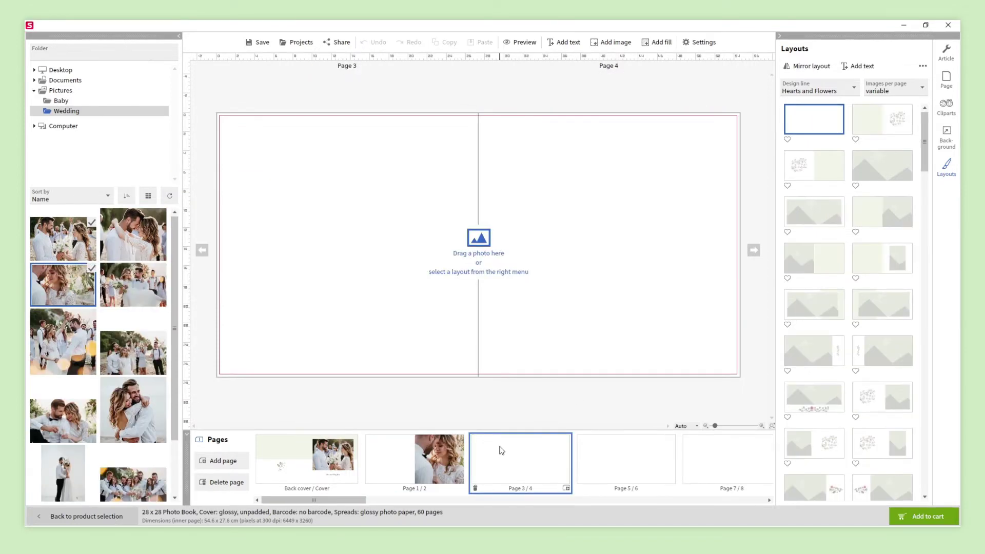
# - Add three wedding photos to the pages 3/4 spread
pyautogui.moveTo(133, 285); pyautogui.dragTo(205, 232)
pyautogui.moveTo(63, 341); pyautogui.dragTo(207, 230)
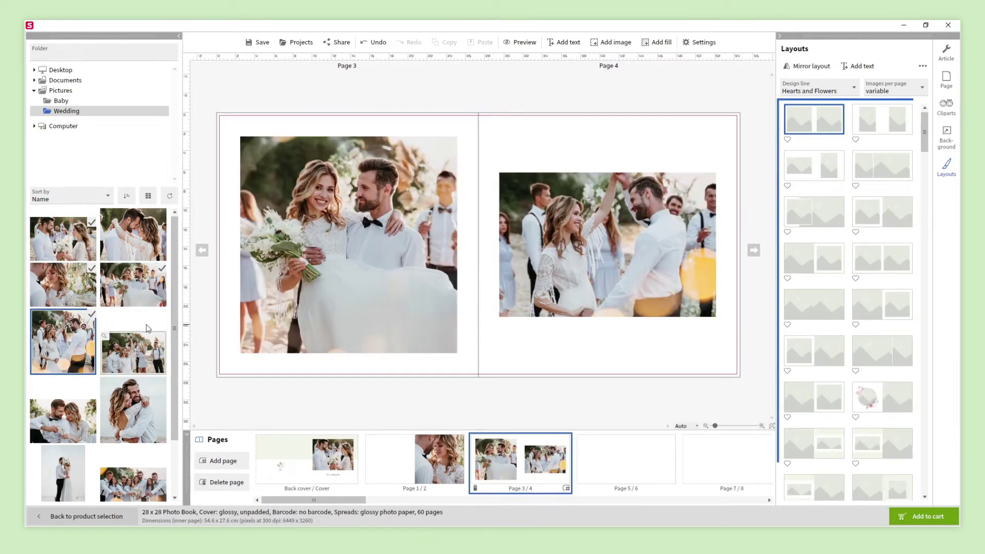
pyautogui.moveTo(132, 353); pyautogui.dragTo(206, 226)
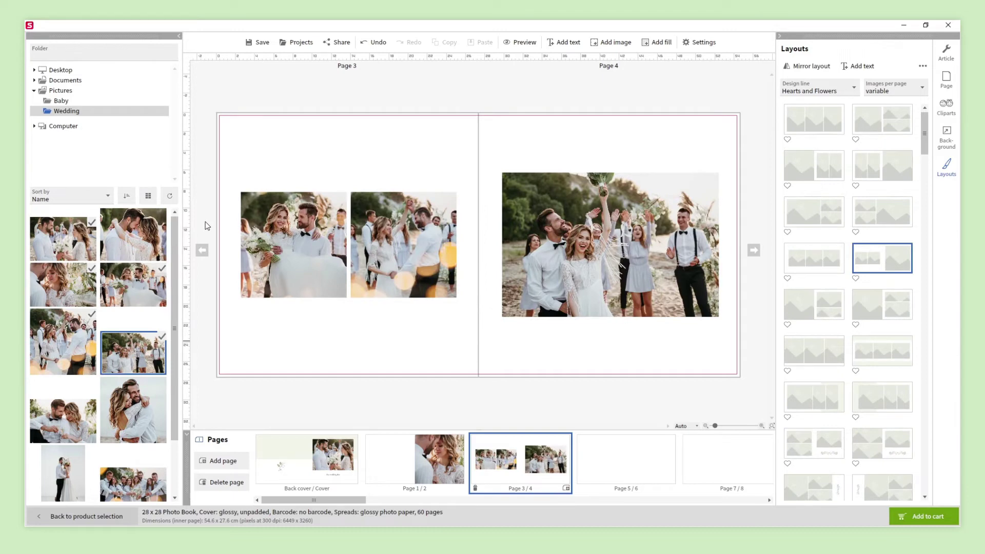
# - Make wedding_06.jpg the background image across the whole pages 5/6 spread
pyautogui.click(602, 442)
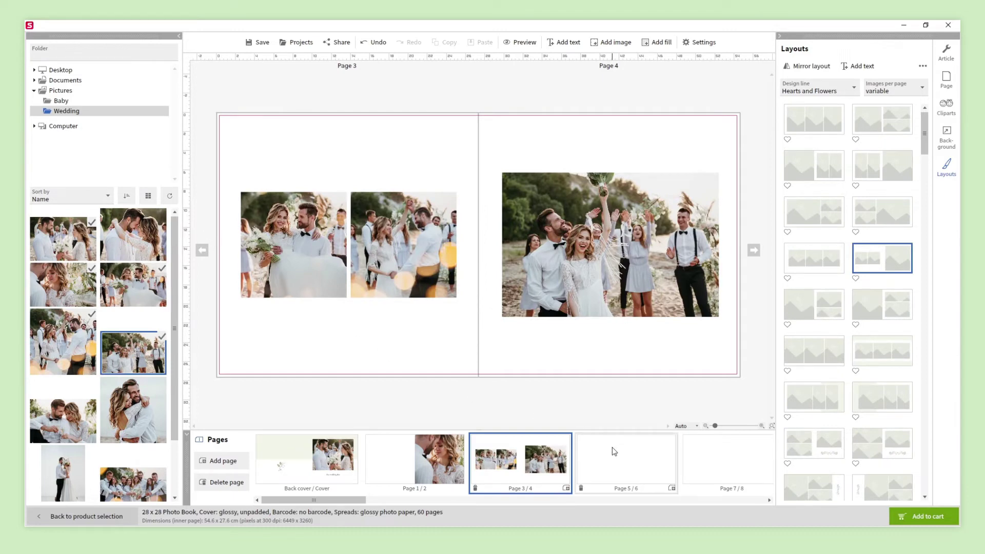
pyautogui.moveTo(62, 421); pyautogui.dragTo(205, 270)
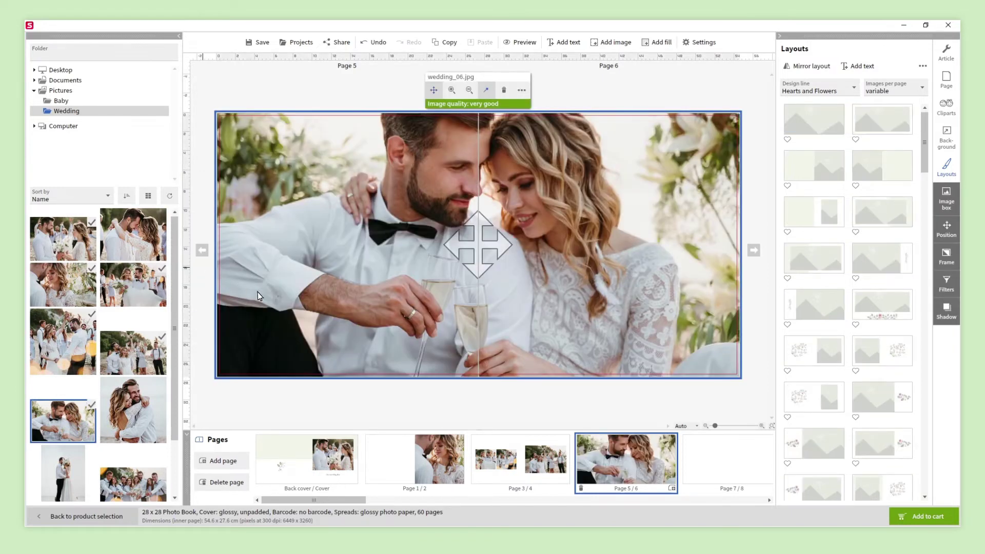
pyautogui.click(563, 420)
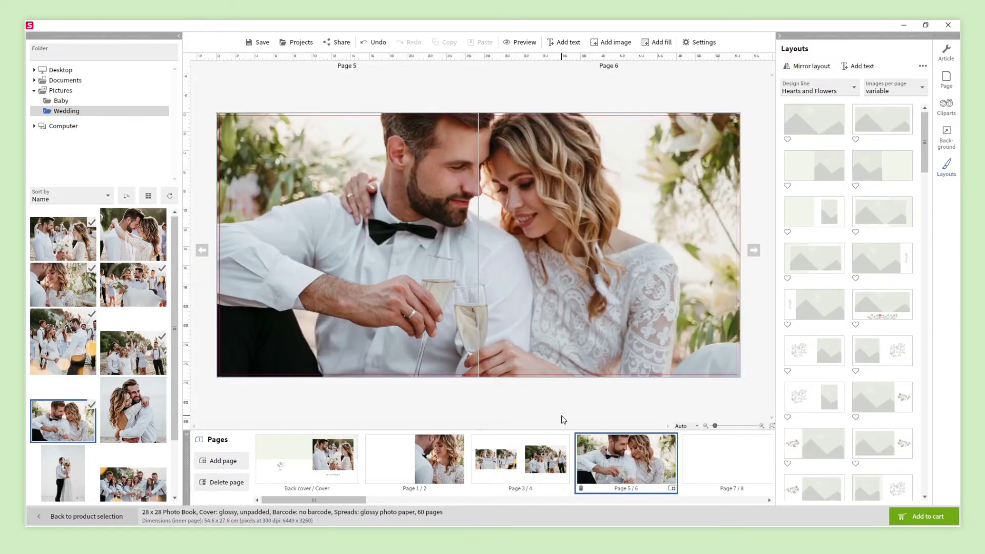
pyautogui.click(688, 468)
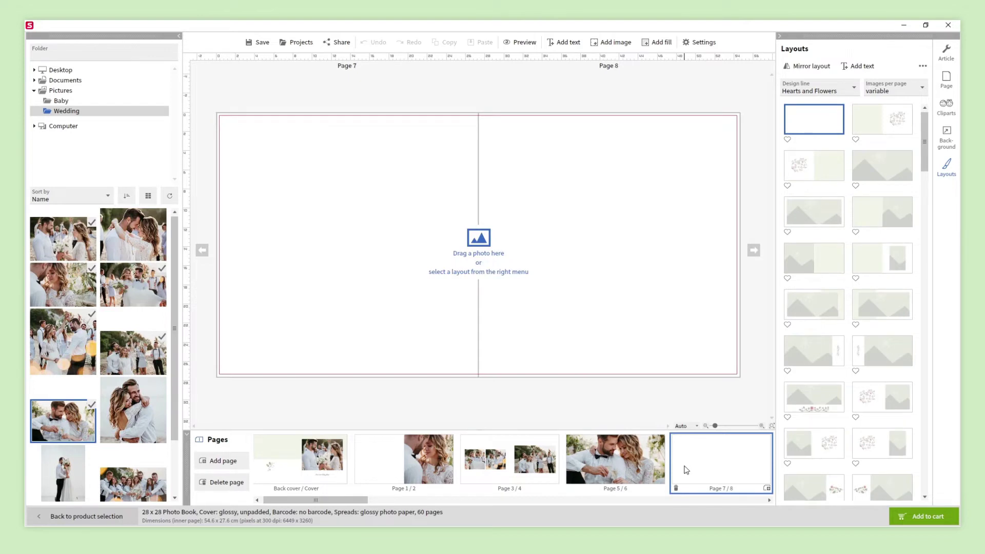
# - Put wedding_07.jpg on page 7 and wedding_8.jpg on page 8 in a full-bleed two-photo layout
pyautogui.moveTo(133, 411); pyautogui.dragTo(204, 306)
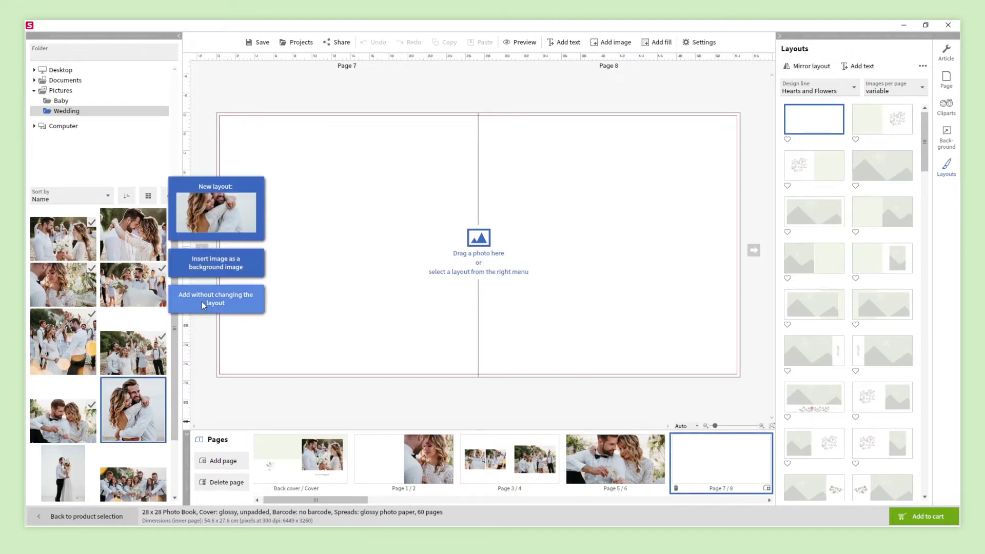
pyautogui.click(203, 306)
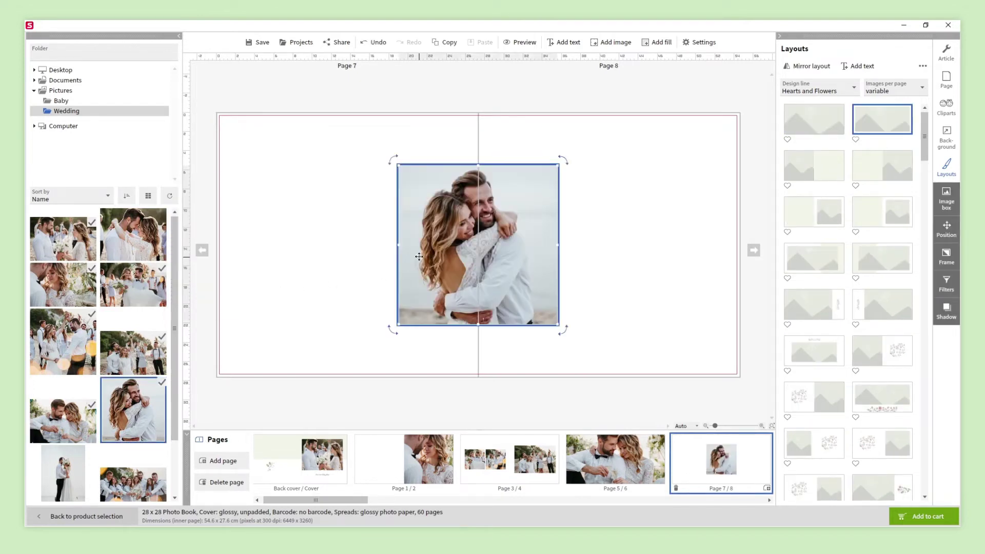
pyautogui.moveTo(418, 257); pyautogui.dragTo(300, 252)
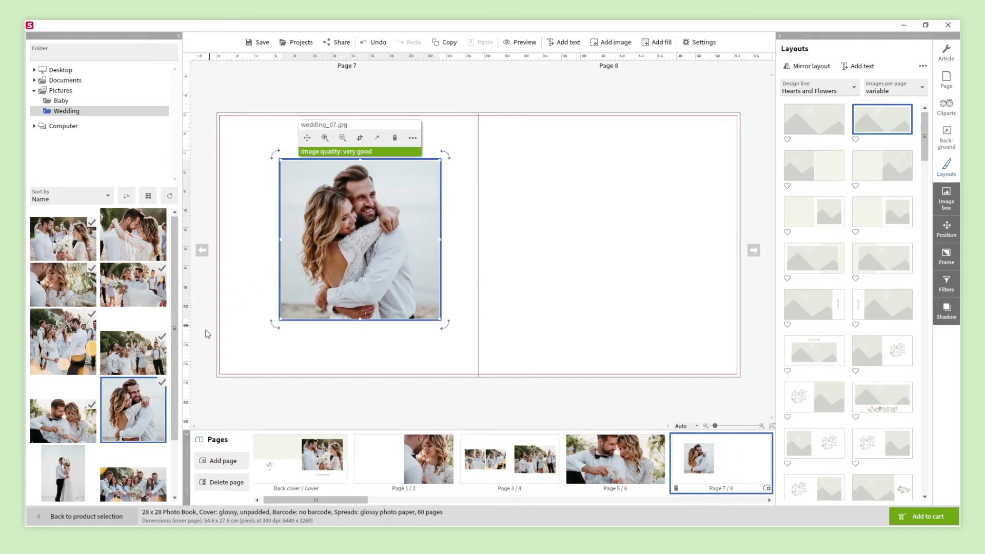
pyautogui.moveTo(50, 451); pyautogui.dragTo(190, 307)
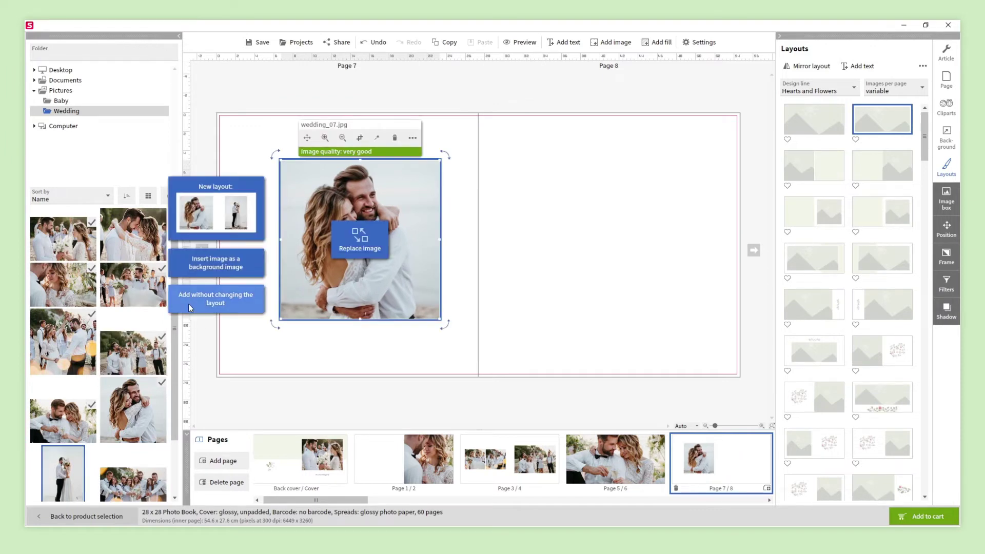
pyautogui.click(190, 307)
pyautogui.moveTo(453, 271); pyautogui.dragTo(567, 271)
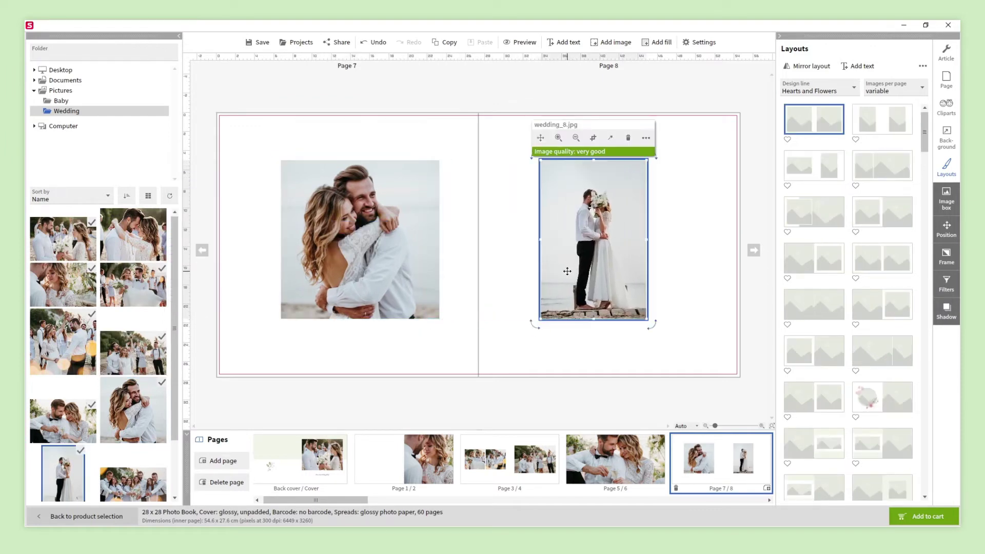
pyautogui.click(644, 407)
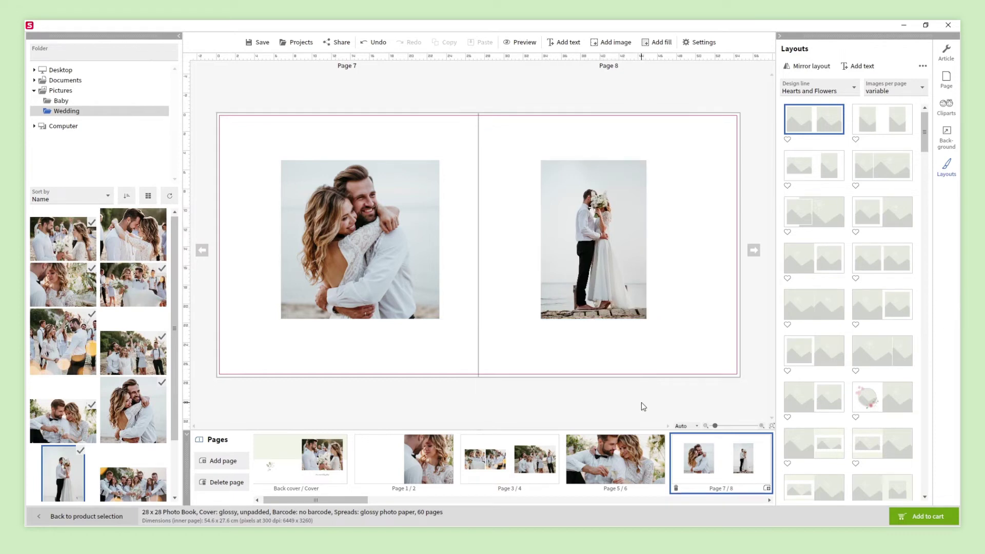
pyautogui.click(894, 362)
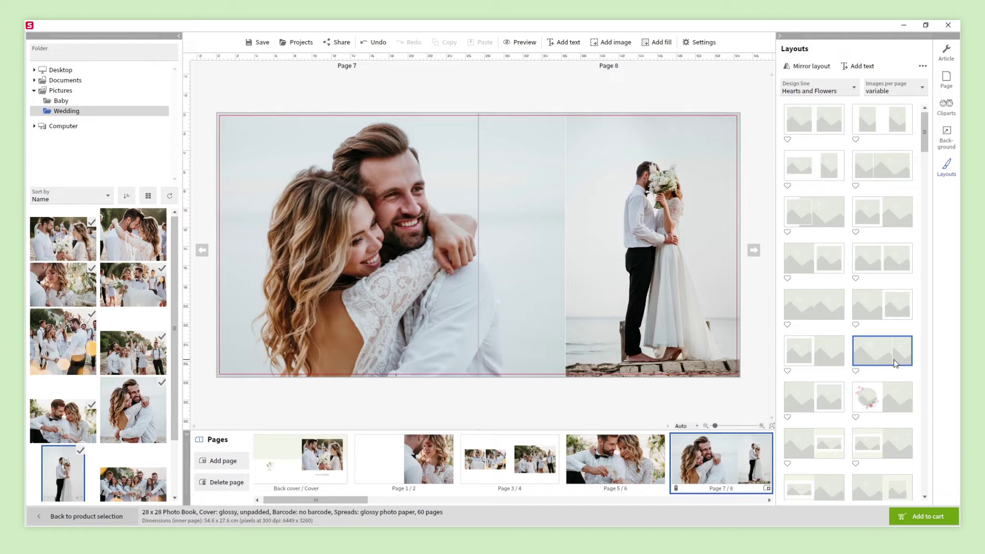
# - Try the design-line options and mirror the spread, then mirror it back to the original arrangement
pyautogui.click(804, 85)
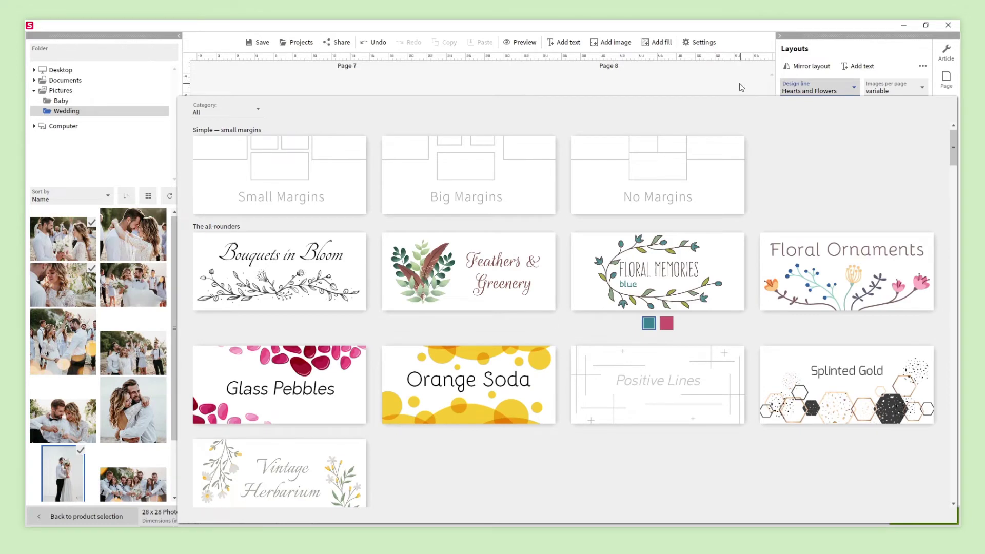
pyautogui.click(740, 83)
pyautogui.click(797, 68)
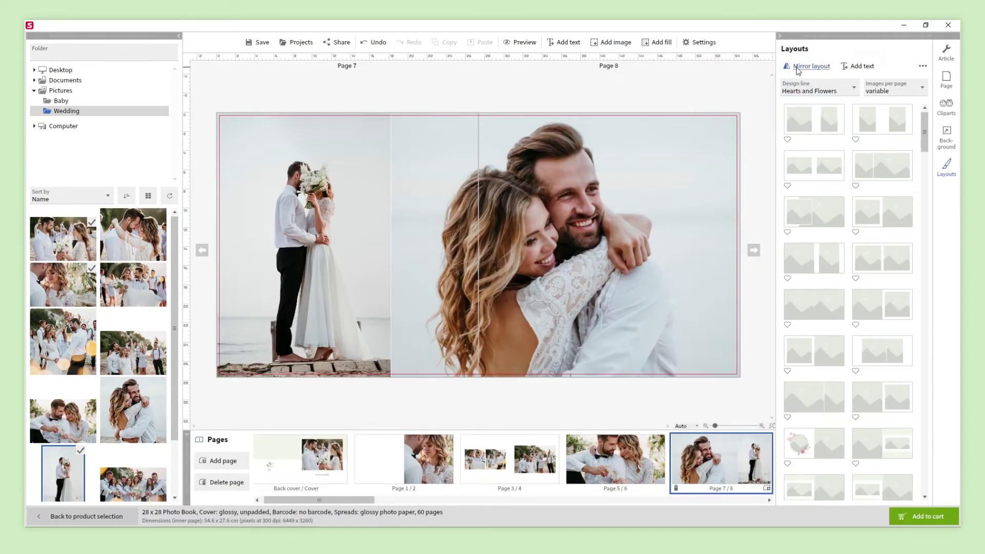
pyautogui.click(798, 70)
# - Flip the page 8 photo horizontally, zoom it in and raise it, then move pages 7/8 before 5/6
pyautogui.click(678, 226)
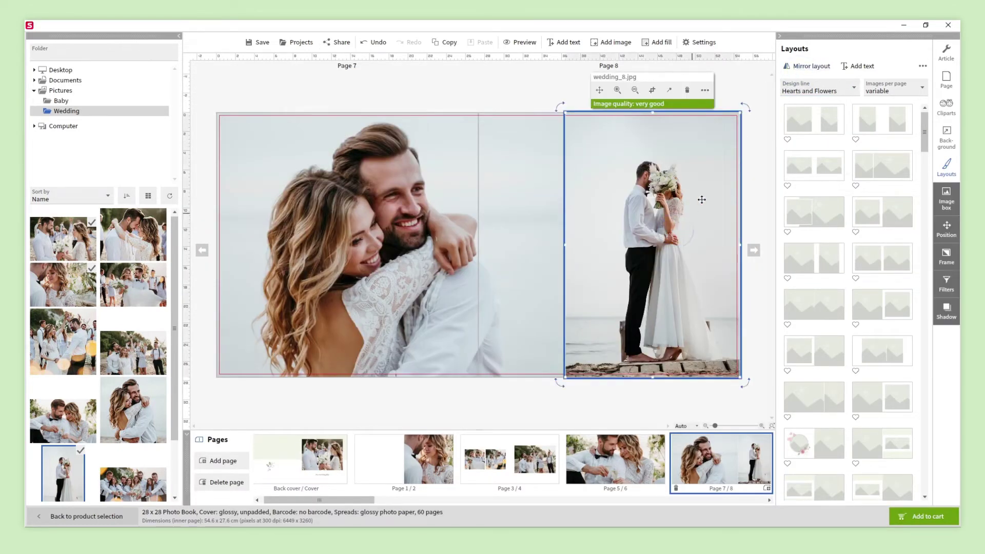
pyautogui.click(705, 90)
pyautogui.click(713, 105)
pyautogui.click(618, 90)
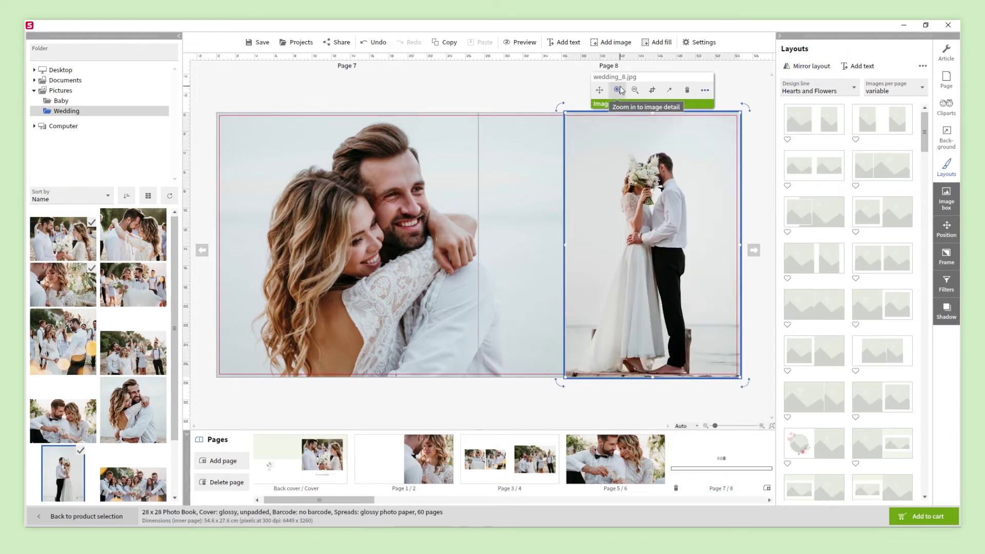
pyautogui.click(619, 91)
pyautogui.moveTo(667, 252); pyautogui.dragTo(668, 232)
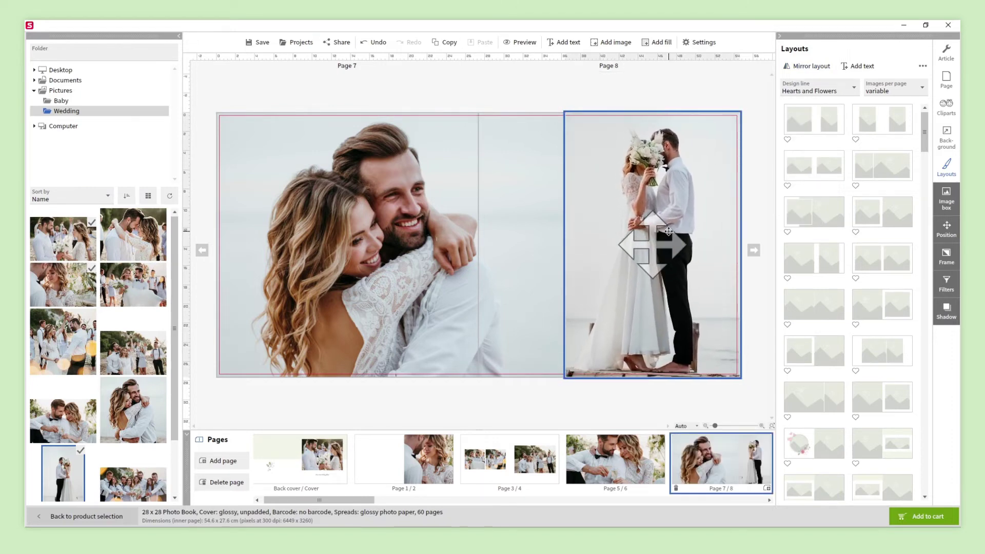
pyautogui.click(637, 407)
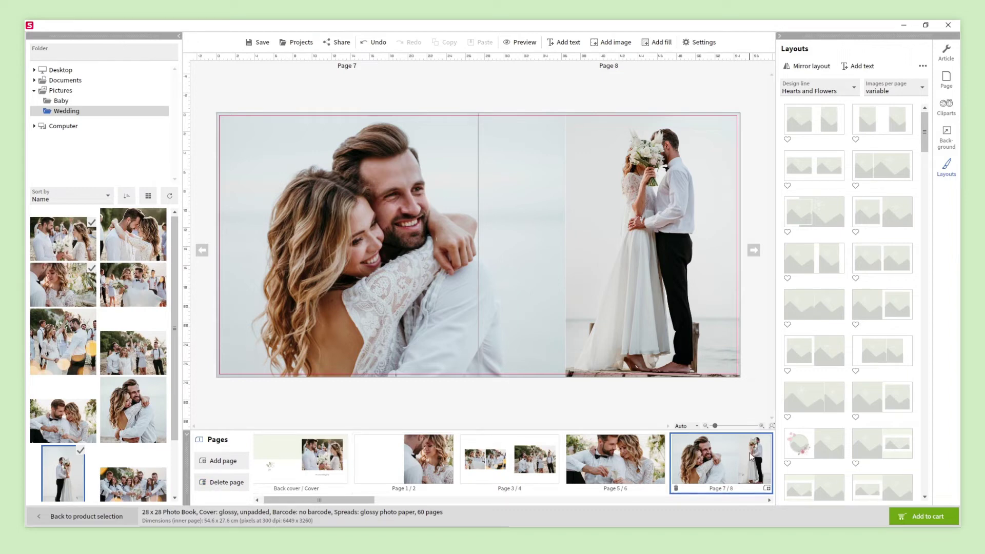
pyautogui.moveTo(706, 464); pyautogui.dragTo(573, 461)
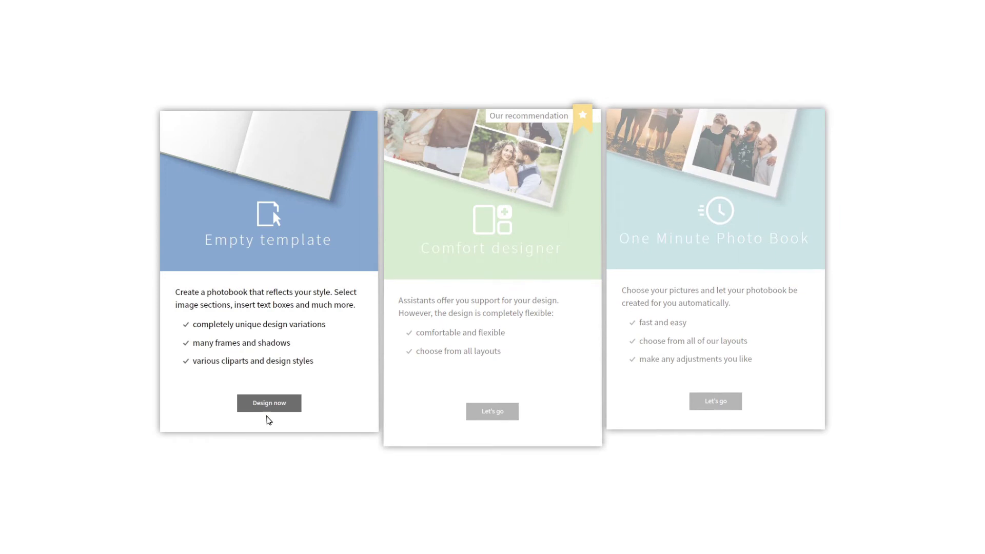
# - Start a new book from the Empty template and keep 60 pages
pyautogui.click(269, 255)
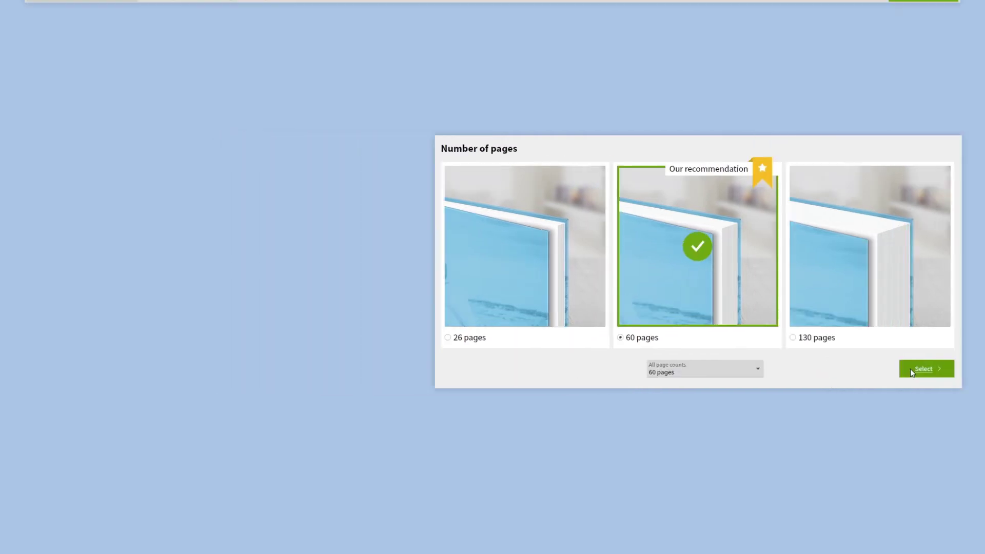
pyautogui.click(911, 369)
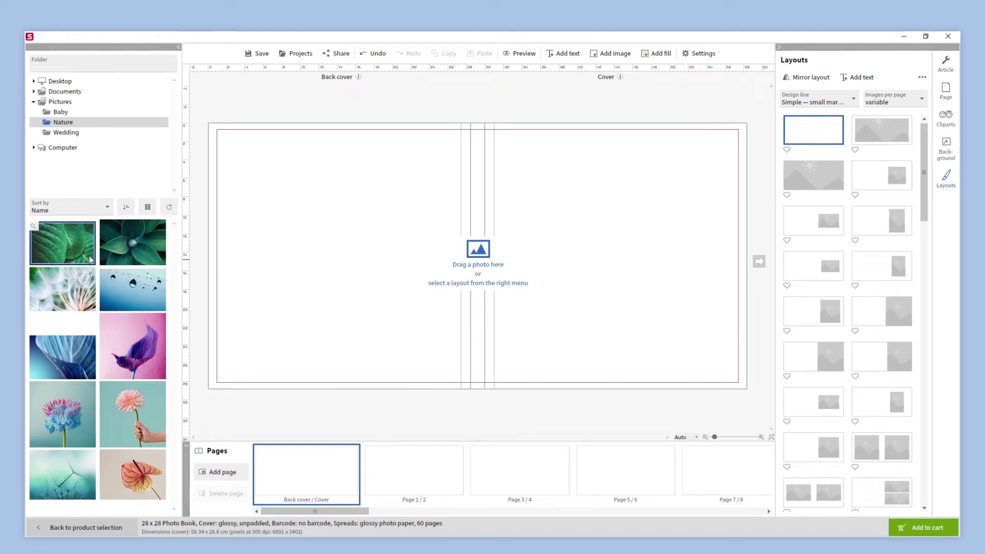
# - Stretch Portfolio_01.jpg to fill the back cover and place Portfolio_02.jpg on the front cover
pyautogui.moveTo(88, 256); pyautogui.dragTo(337, 204)
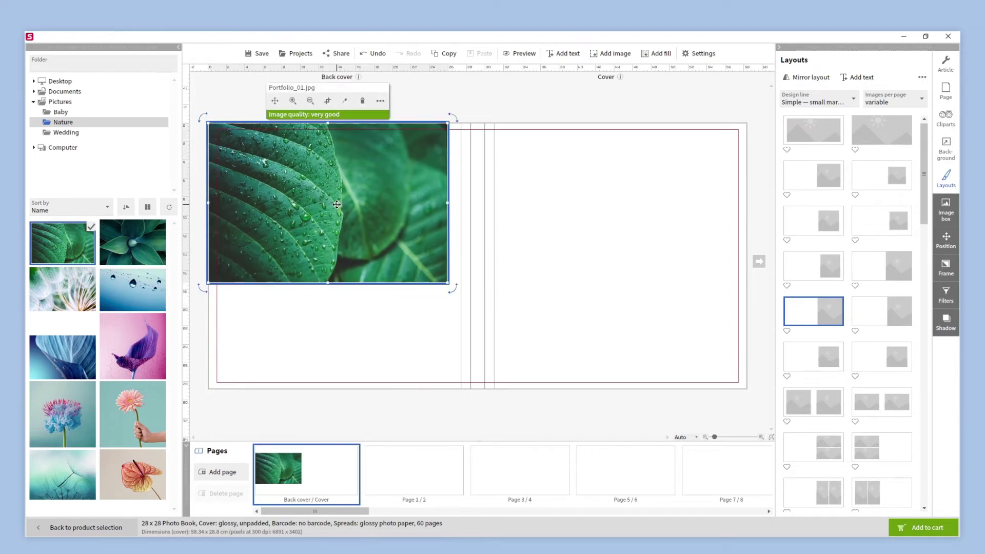
pyautogui.moveTo(448, 203); pyautogui.dragTo(539, 204)
pyautogui.moveTo(375, 283); pyautogui.dragTo(376, 396)
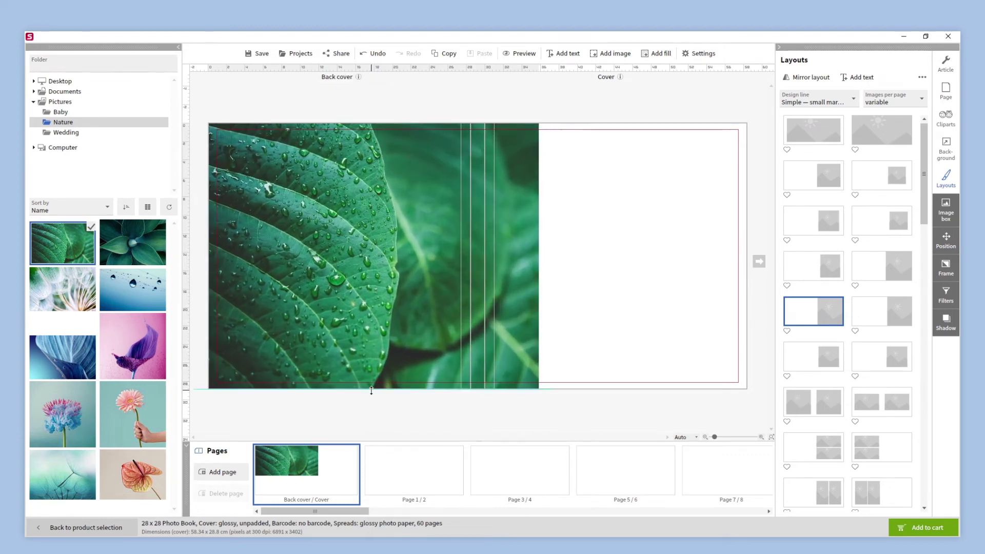
pyautogui.click(387, 414)
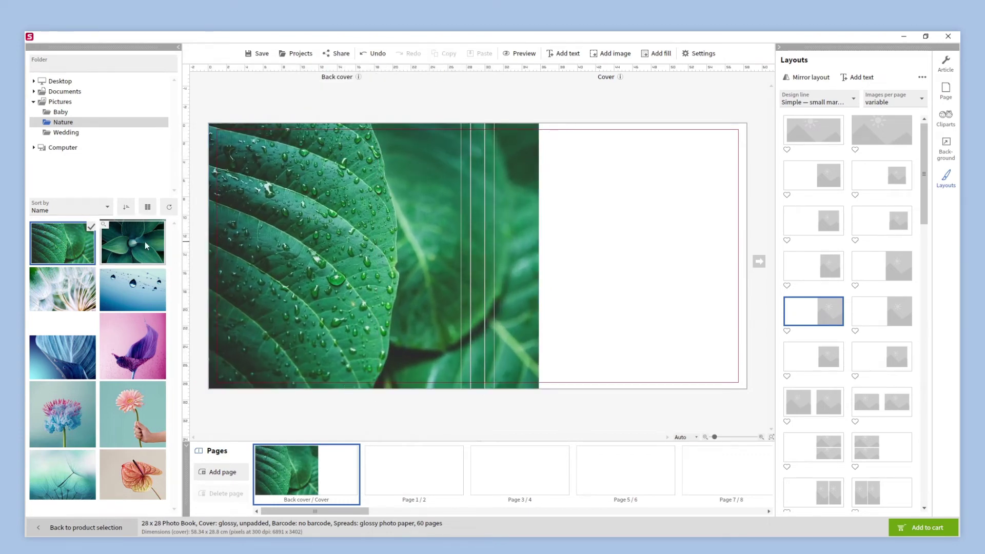
pyautogui.moveTo(145, 242); pyautogui.dragTo(614, 224)
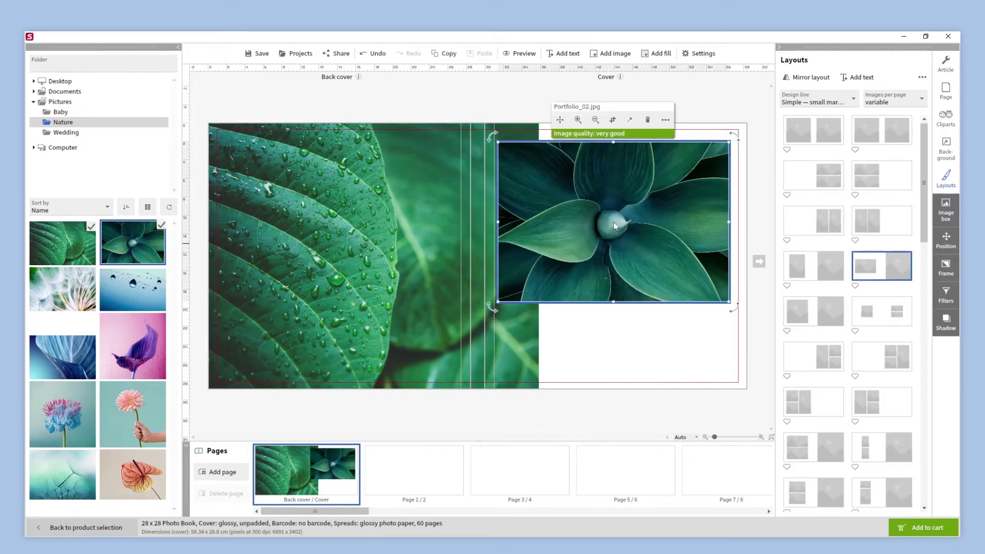
# - Show a 2 cm snapping grid, then shrink the agave photo and move it slightly lower
pyautogui.click(947, 94)
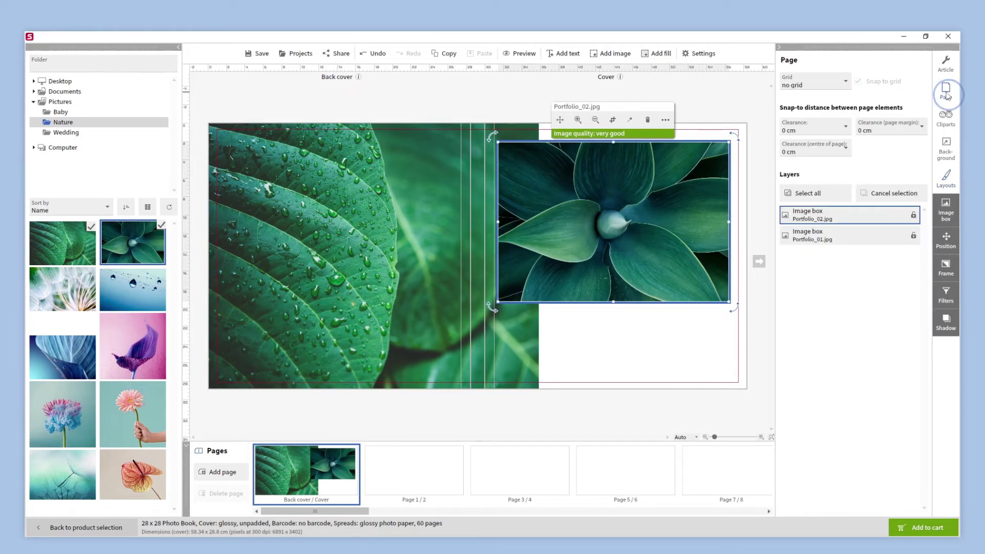
pyautogui.click(845, 83)
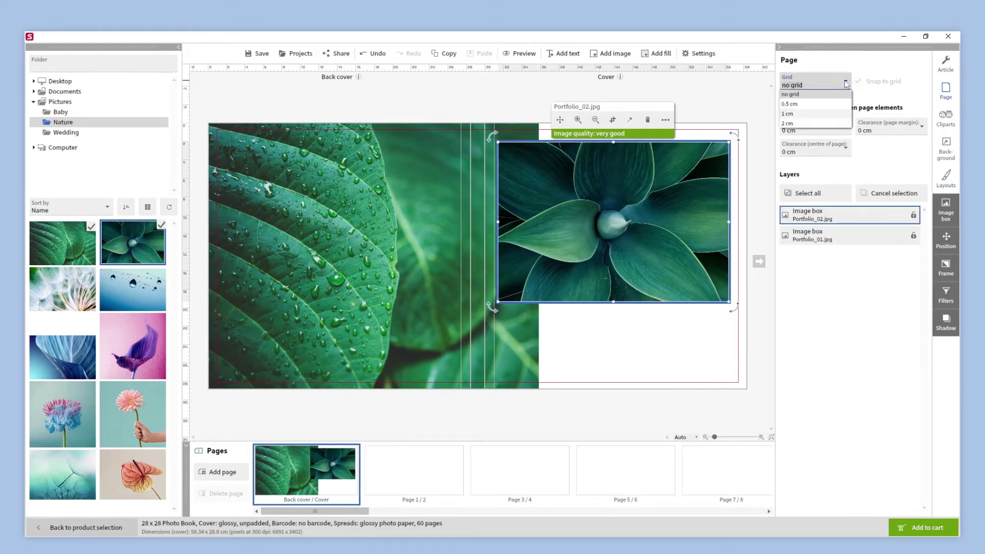
pyautogui.click(832, 123)
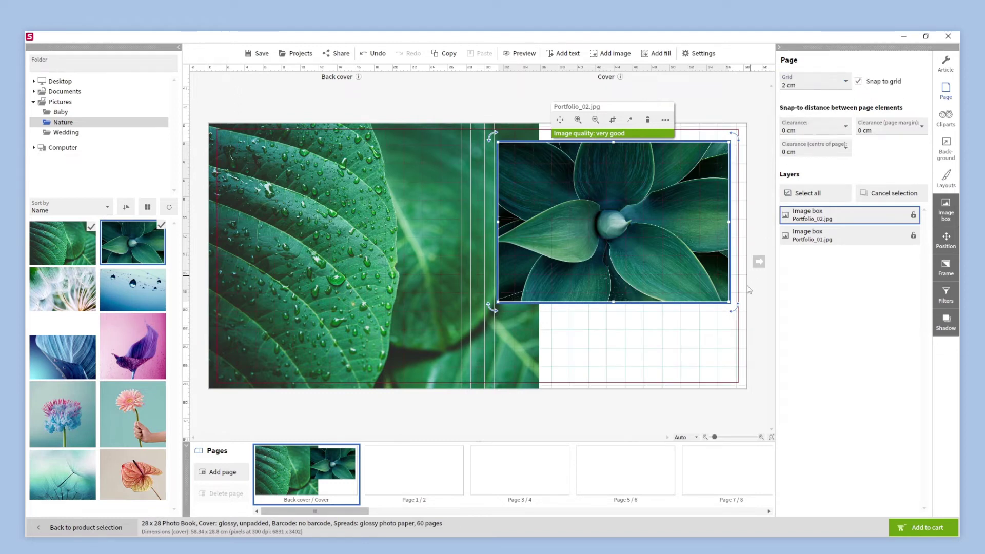
pyautogui.moveTo(729, 302); pyautogui.dragTo(717, 287)
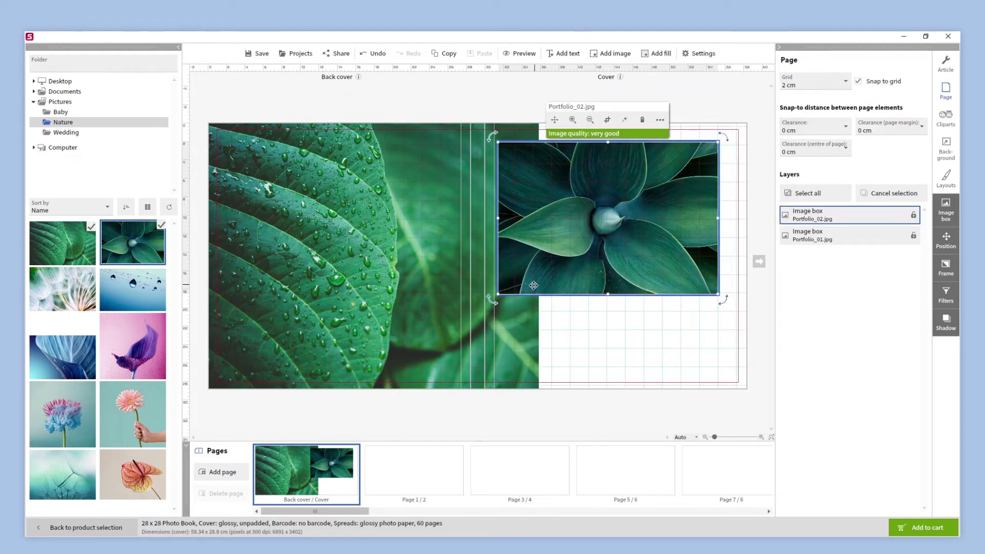
pyautogui.moveTo(498, 294); pyautogui.dragTo(524, 282)
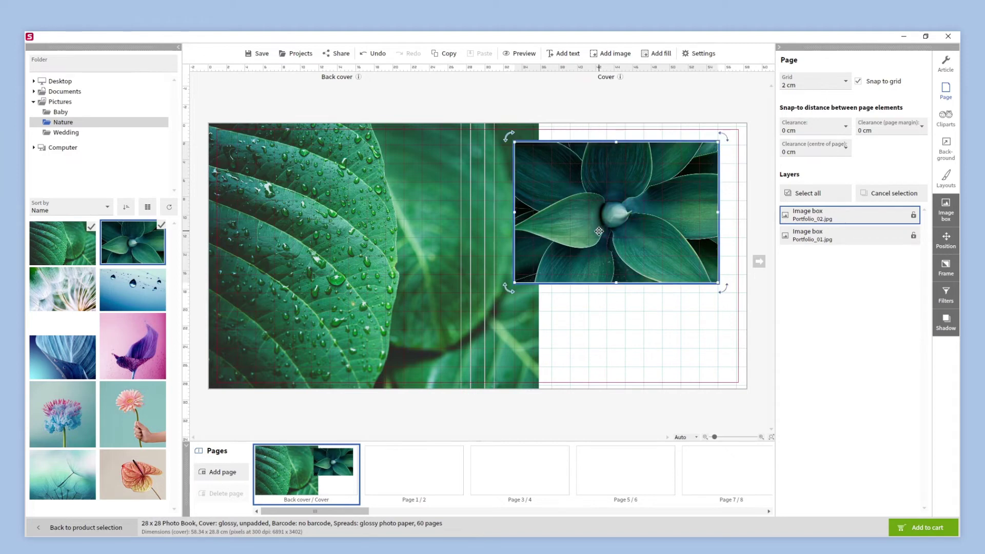
pyautogui.moveTo(598, 221); pyautogui.dragTo(598, 242)
pyautogui.click(702, 416)
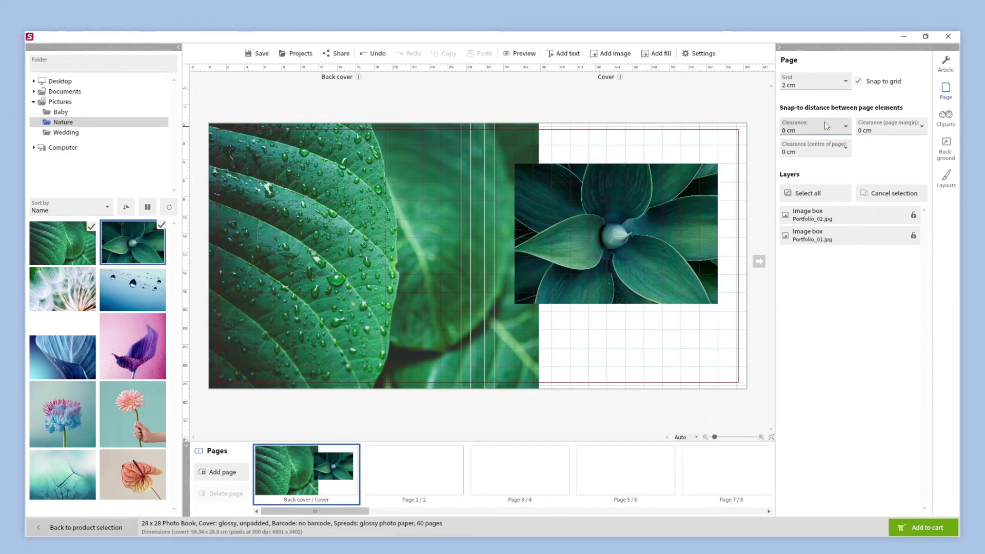
# - Set the page grid back to no grid
pyautogui.click(845, 82)
pyautogui.click(838, 95)
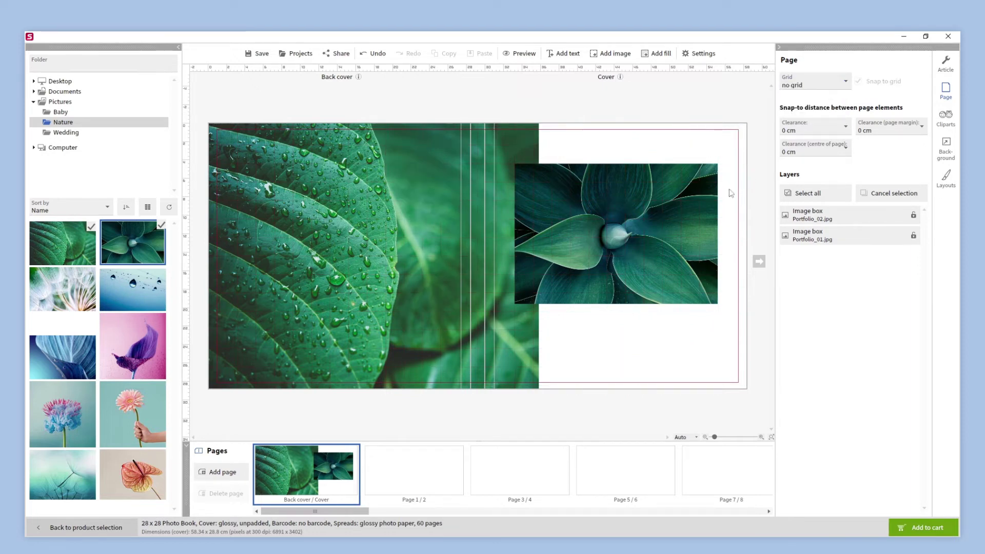
pyautogui.click(652, 256)
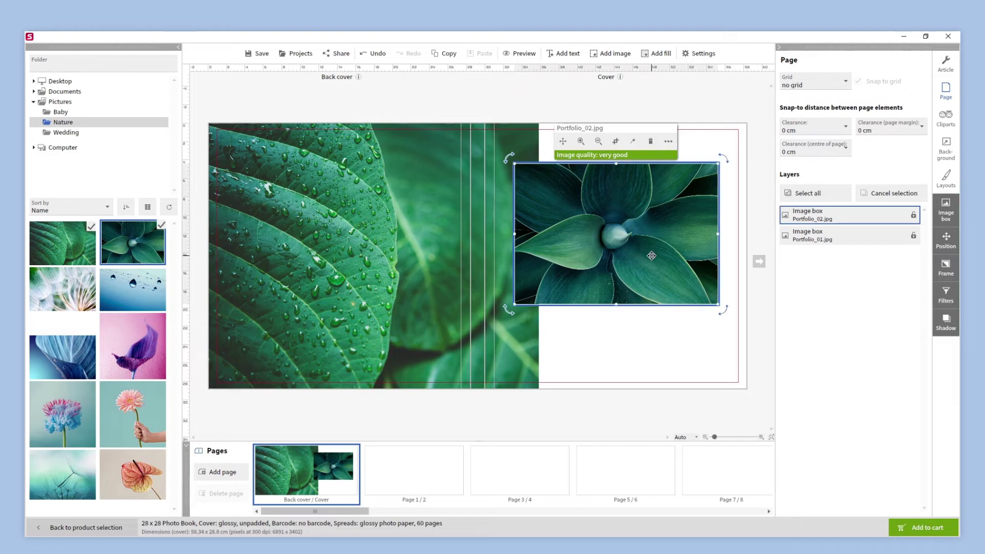
# - Give the agave photo a simple white frame 0.2 cm thick
pyautogui.click(944, 266)
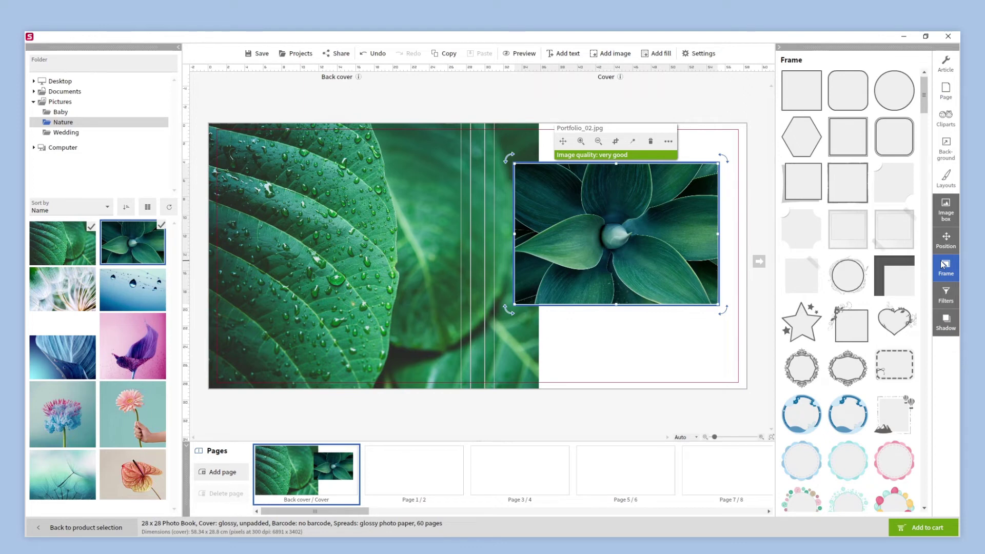
pyautogui.click(802, 92)
pyautogui.click(864, 102)
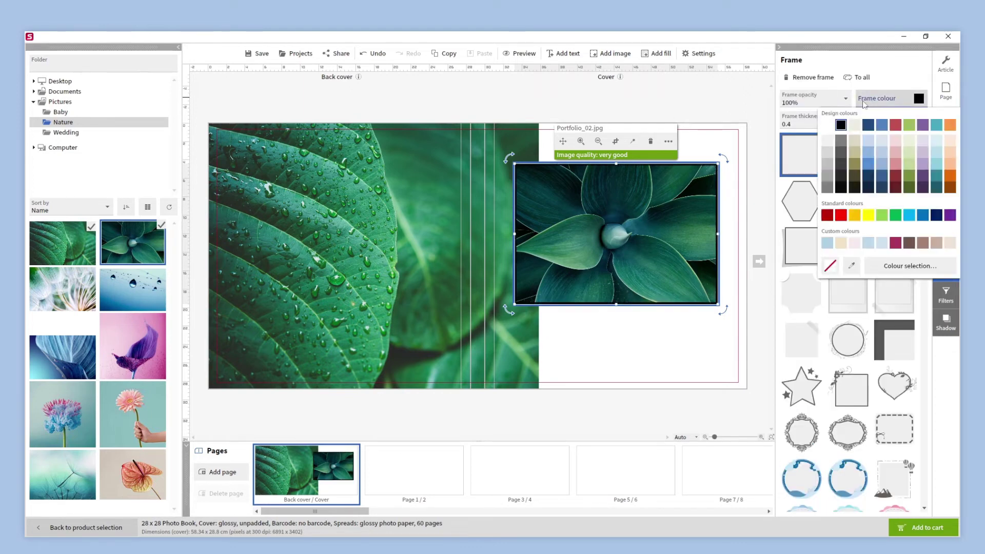
pyautogui.click(854, 125)
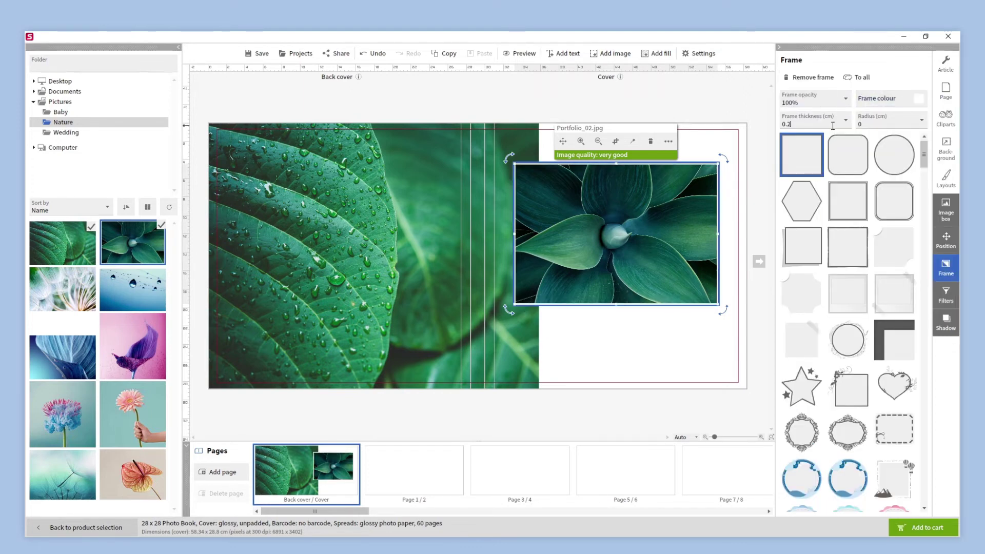
pyautogui.click(758, 315)
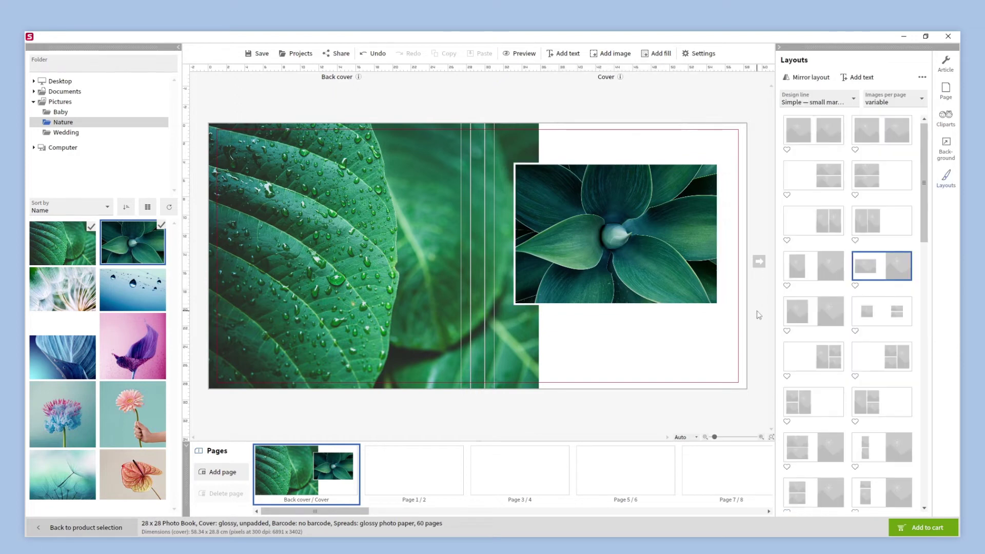
# - Add a text box under the agave photo on the front cover reading 'Nature'
pyautogui.click(571, 54)
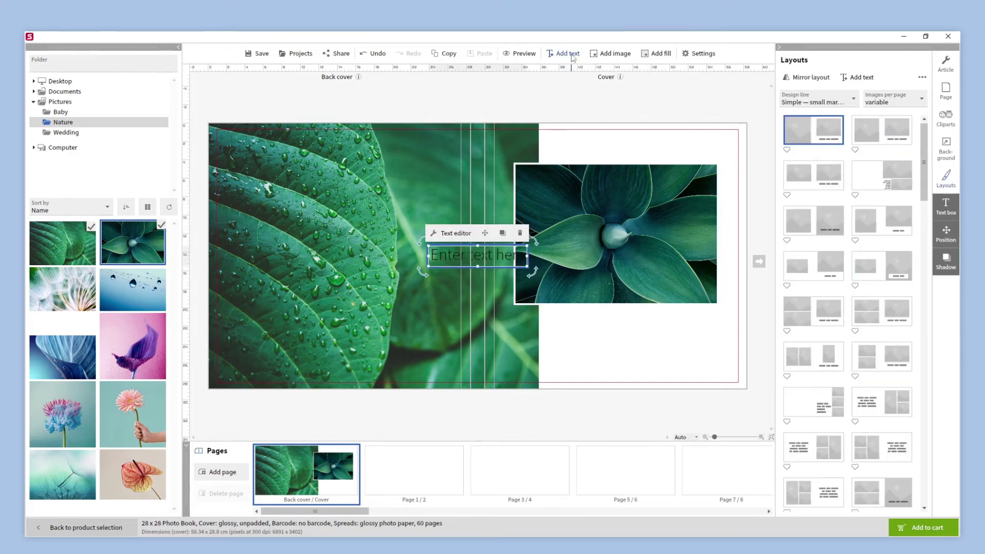
pyautogui.moveTo(500, 255); pyautogui.dragTo(709, 321)
pyautogui.click(693, 324)
pyautogui.write('Nature')
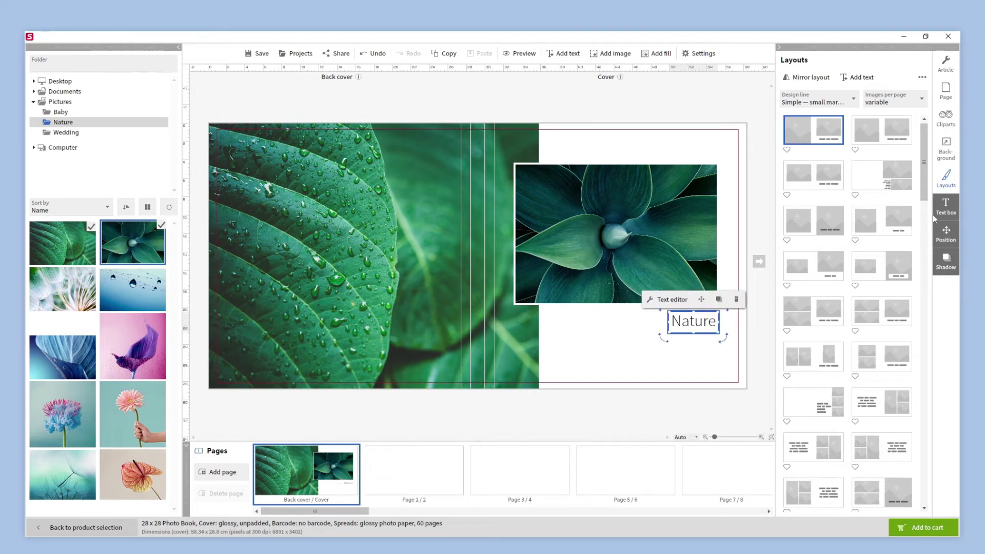
# - Set the Nature title's font to Source Sans Pro, then go to the page 1/2 spread
pyautogui.click(946, 210)
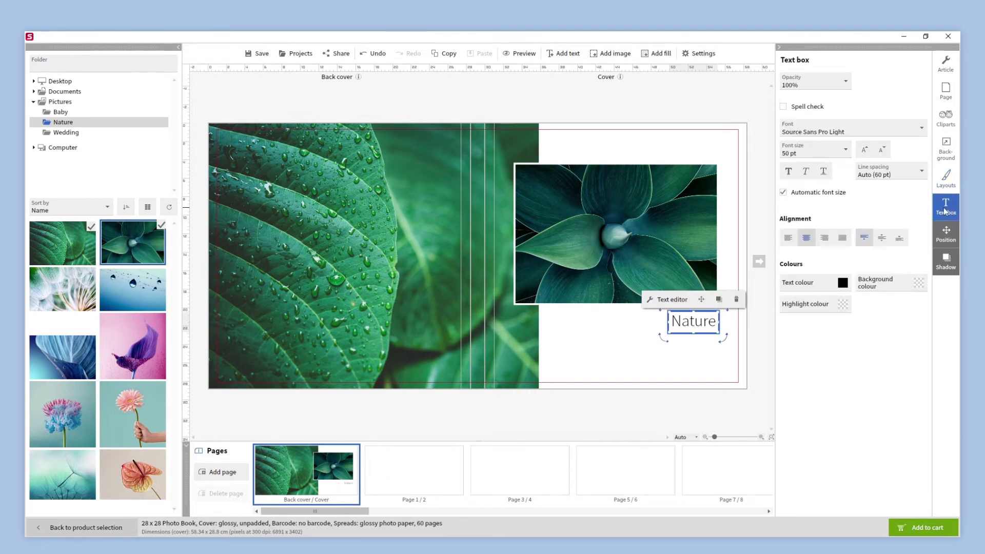
pyautogui.click(922, 128)
pyautogui.scroll(1, 949, 149)
pyautogui.click(883, 146)
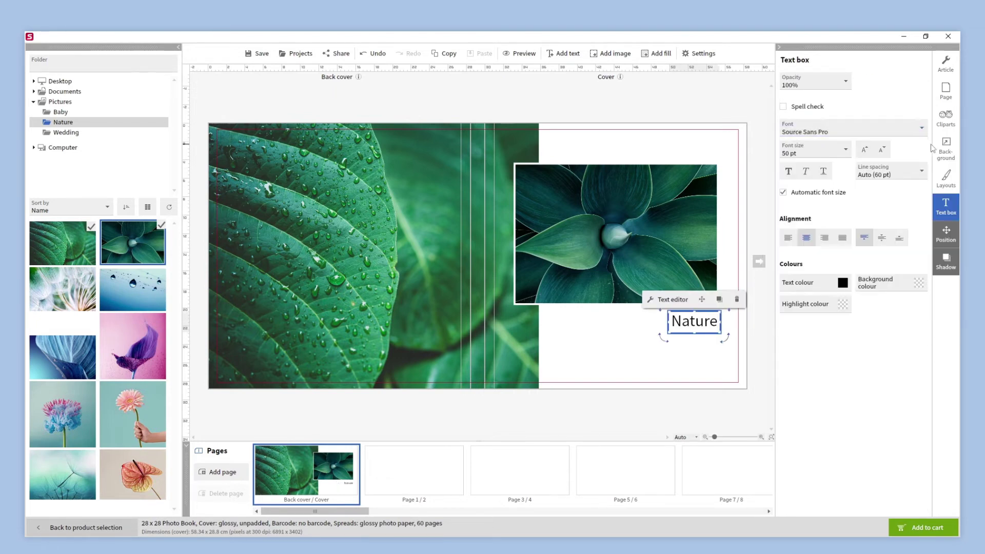
pyautogui.click(764, 353)
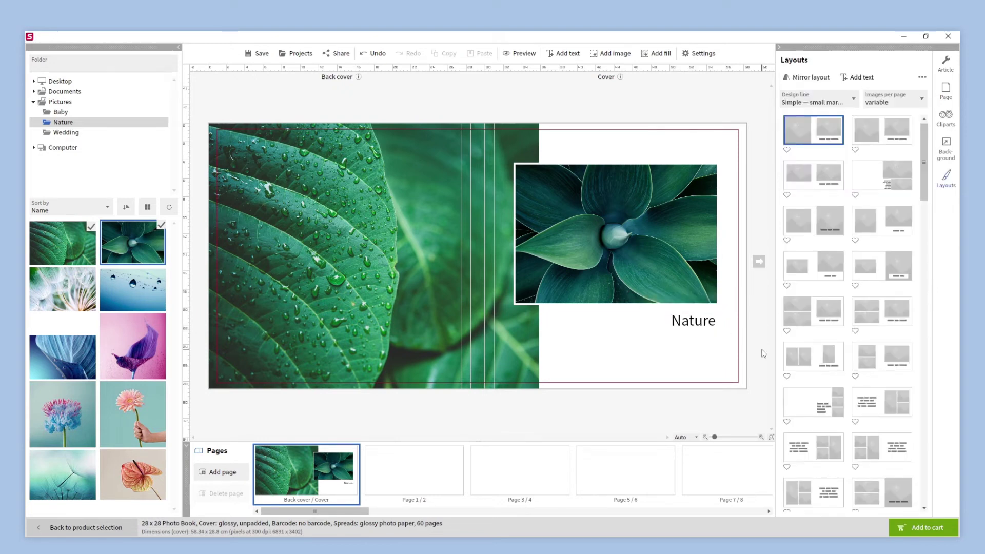
pyautogui.click(428, 471)
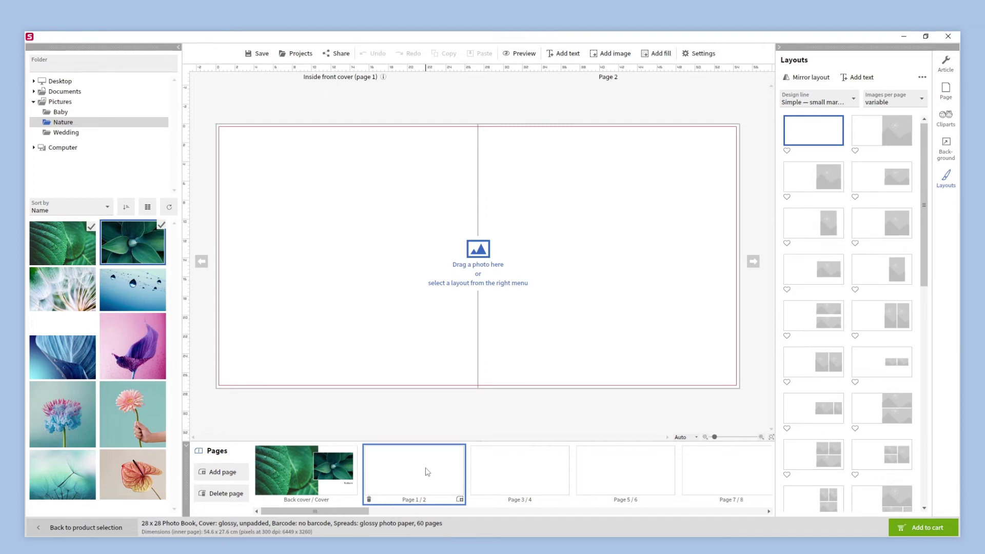
pyautogui.click(940, 149)
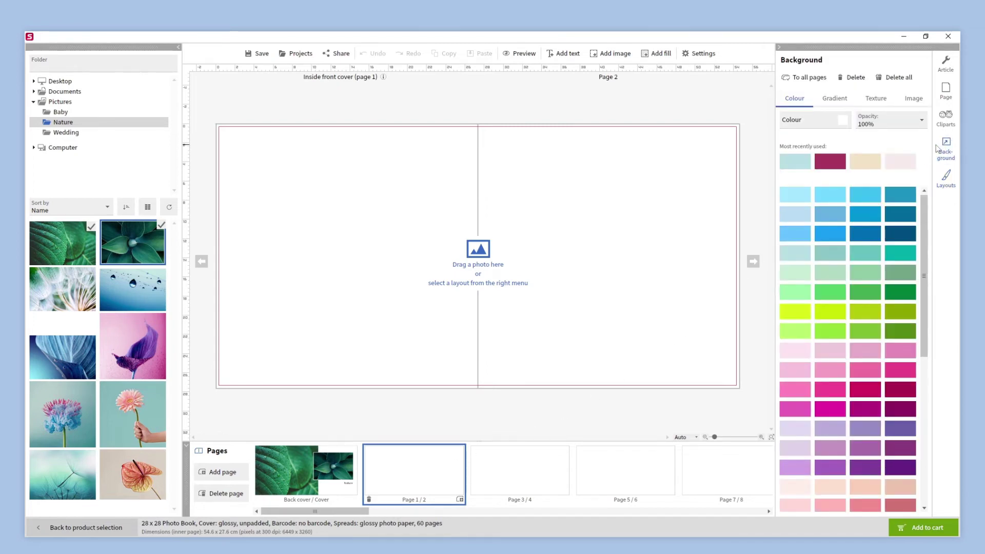
pyautogui.click(786, 159)
pyautogui.click(830, 100)
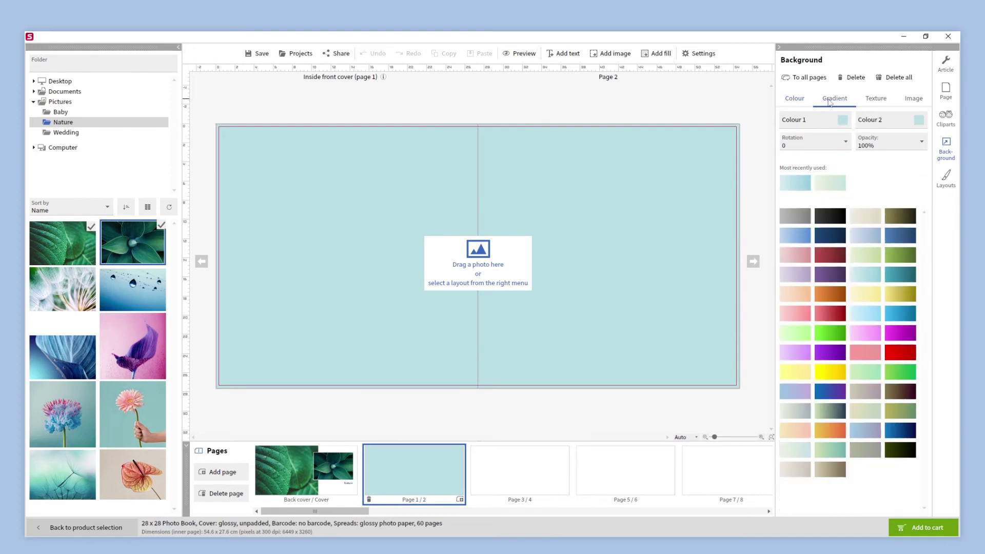
pyautogui.click(797, 180)
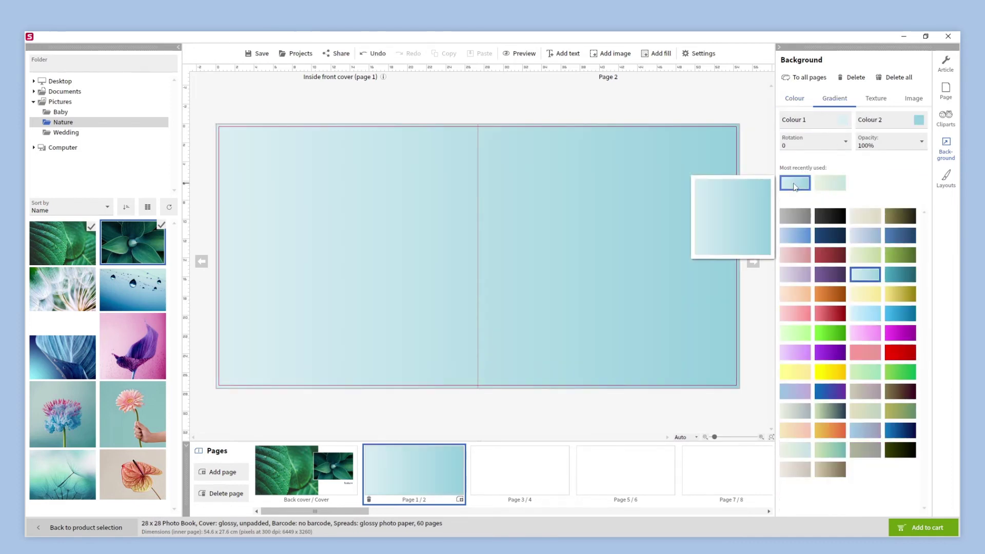
pyautogui.click(876, 99)
pyautogui.click(799, 227)
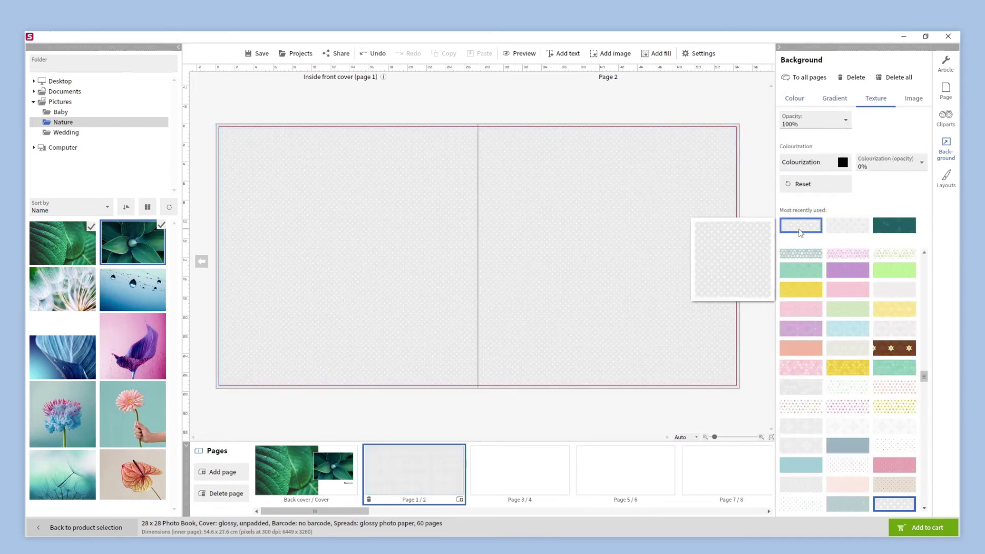
pyautogui.click(918, 102)
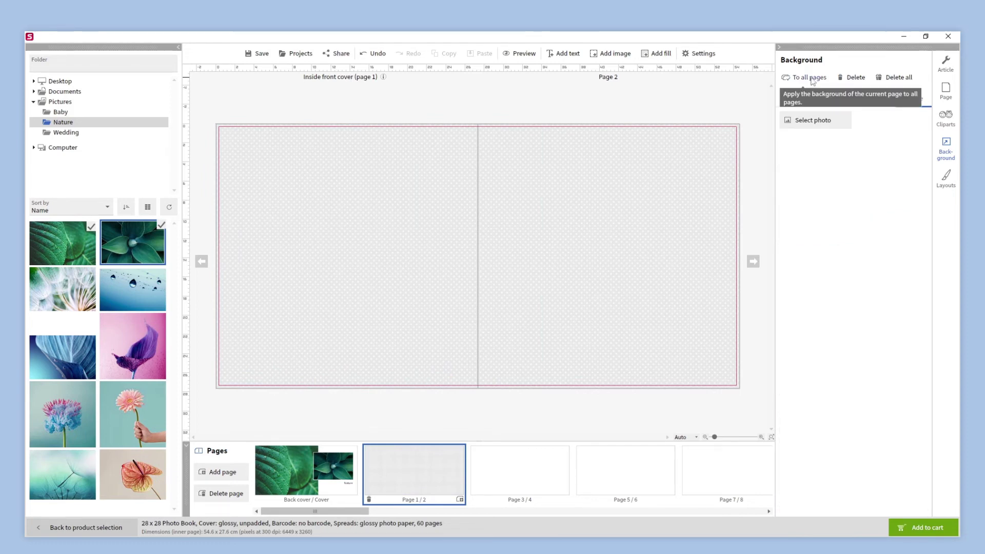
pyautogui.click(856, 78)
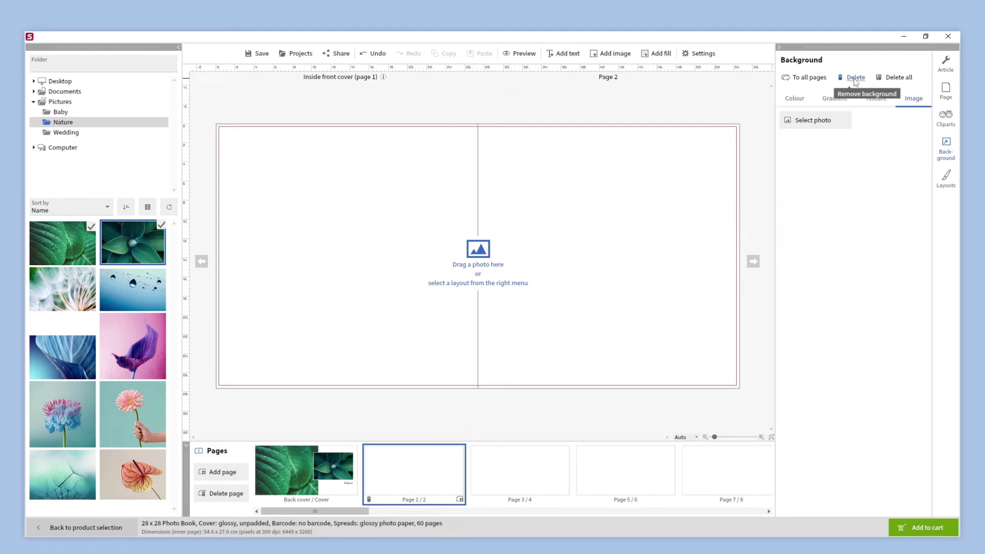
pyautogui.click(944, 180)
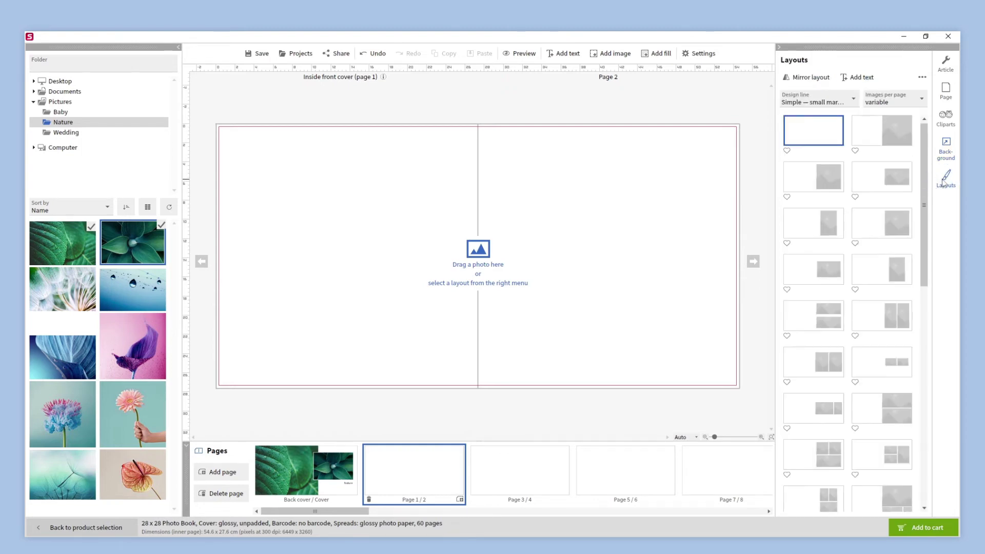
# - Fill page 2 with the dandelion photo Portfolio_03.jpg in a full-page layout, then open spread 3/4
pyautogui.click(905, 137)
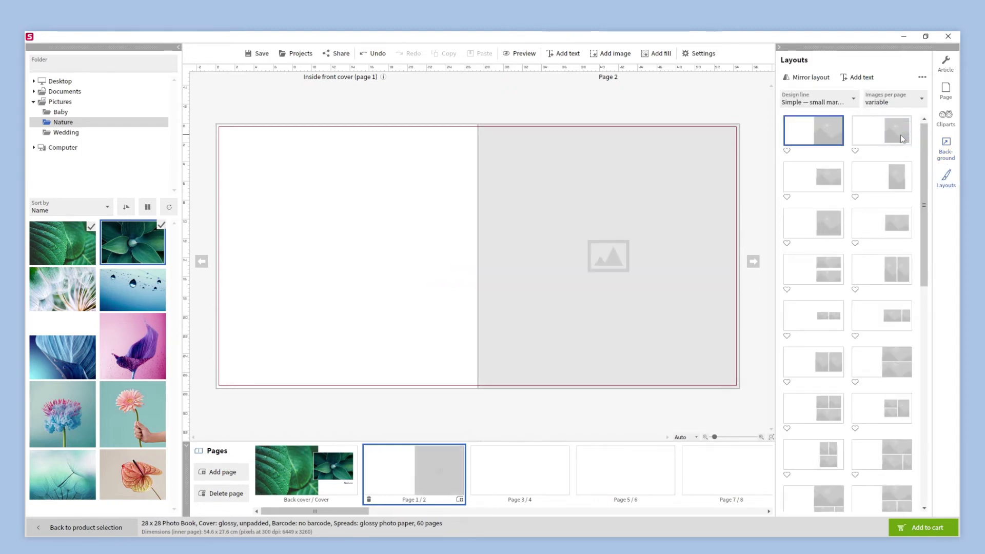
pyautogui.moveTo(67, 289); pyautogui.dragTo(579, 237)
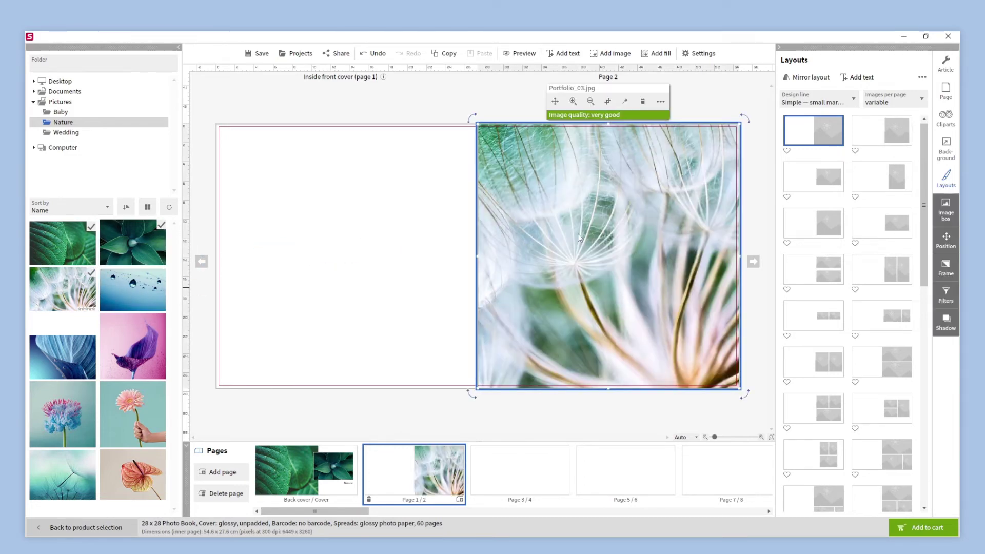
pyautogui.click(938, 298)
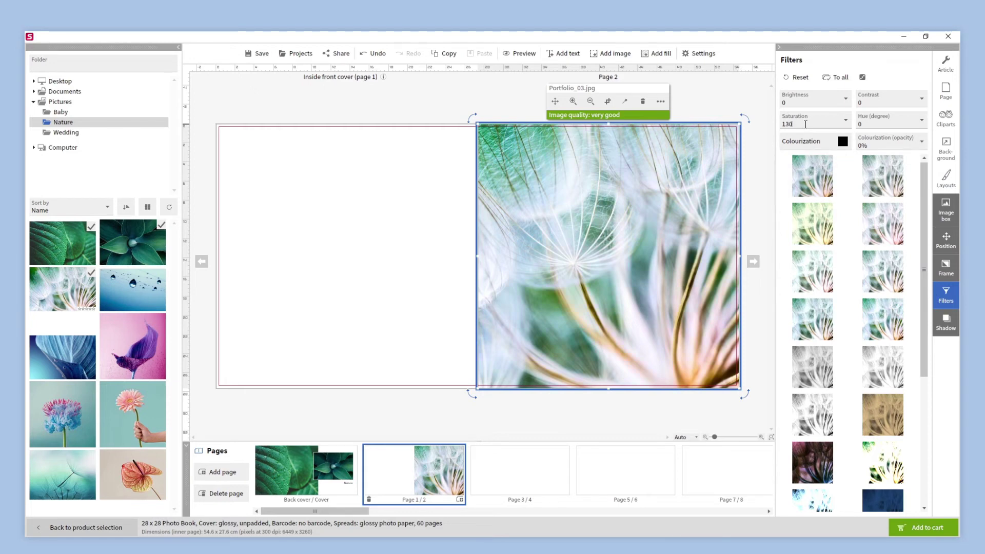
pyautogui.click(768, 188)
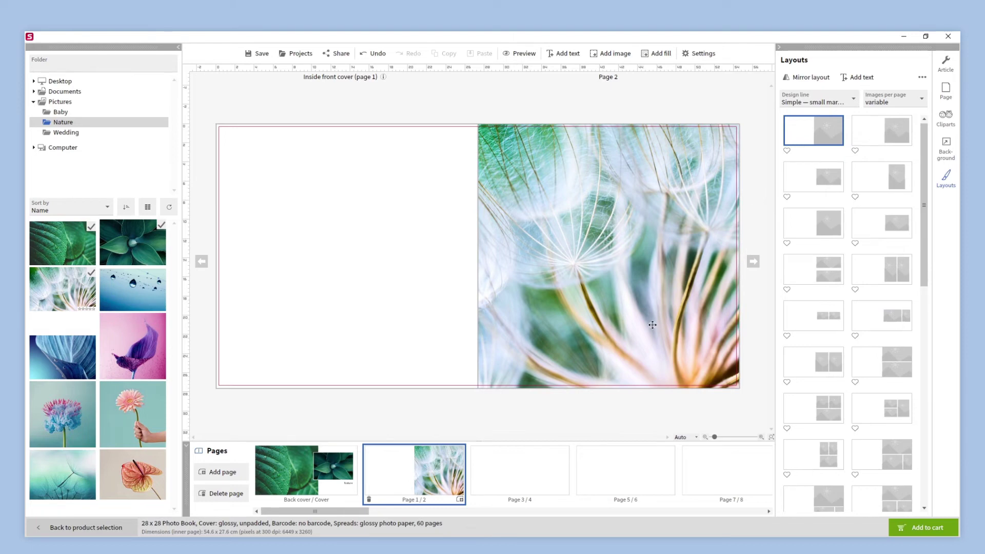
pyautogui.click(526, 451)
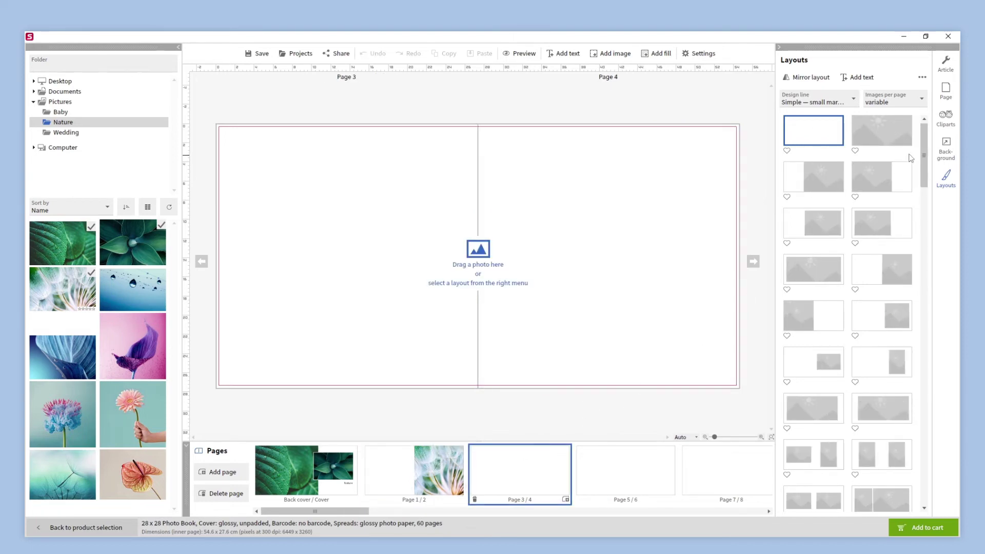
# - Apply a three-photo layout with the water-drops, leaf and purple flower photos
pyautogui.moveTo(925, 142); pyautogui.dragTo(925, 219)
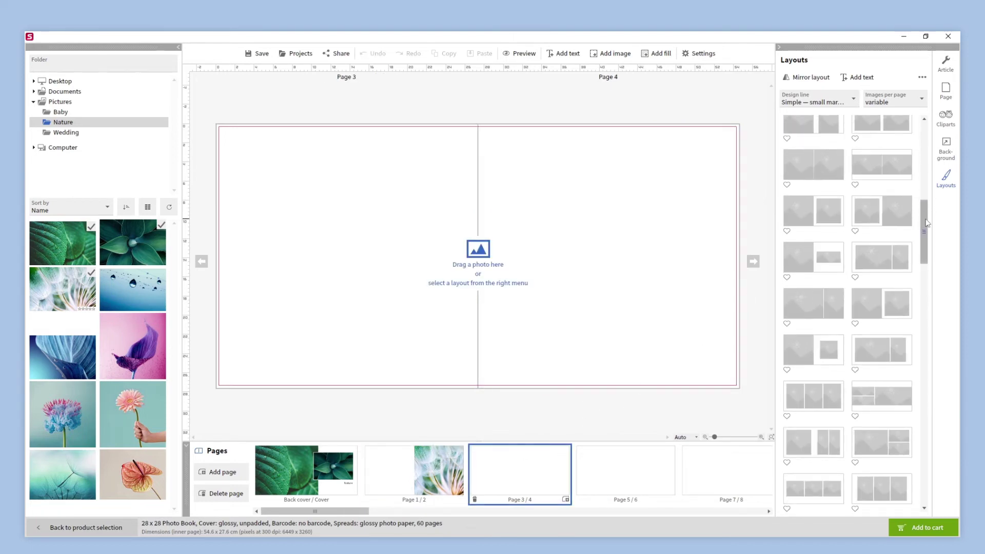
pyautogui.click(891, 406)
pyautogui.moveTo(147, 299); pyautogui.dragTo(311, 222)
pyautogui.moveTo(62, 357); pyautogui.dragTo(254, 317)
pyautogui.moveTo(132, 346); pyautogui.dragTo(539, 262)
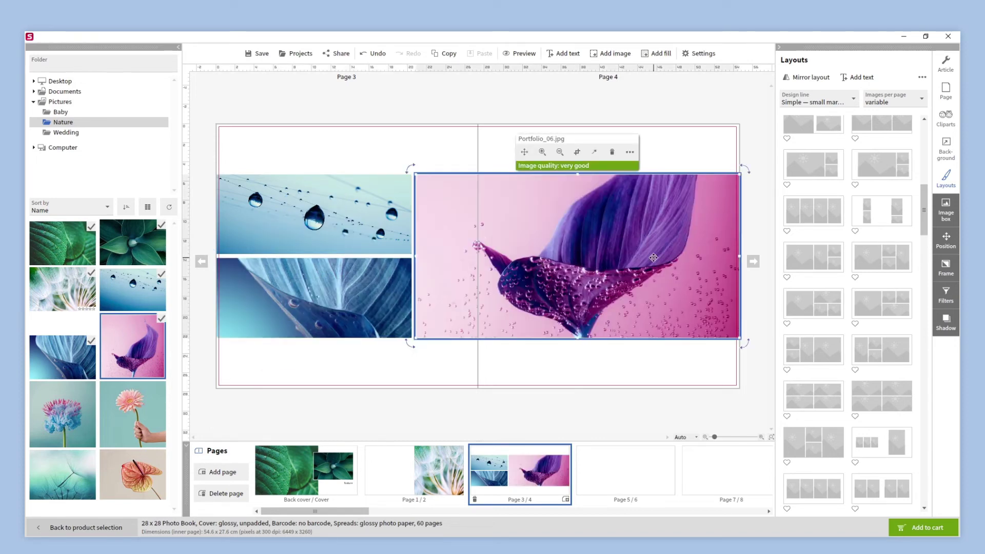
# - Resize the flower photo to 17 × 17 cm, zoom it out, and centre it on page 4
pyautogui.click(945, 241)
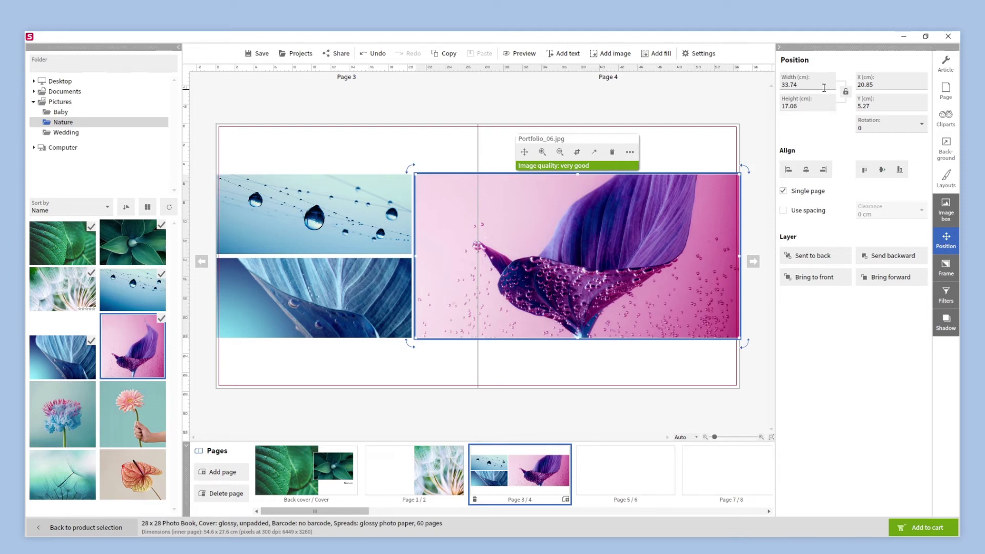
pyautogui.hotkey('ctrl', 'a')
pyautogui.write('17')
pyautogui.click(823, 106)
pyautogui.hotkey('ctrl', 'a')
pyautogui.write('17')
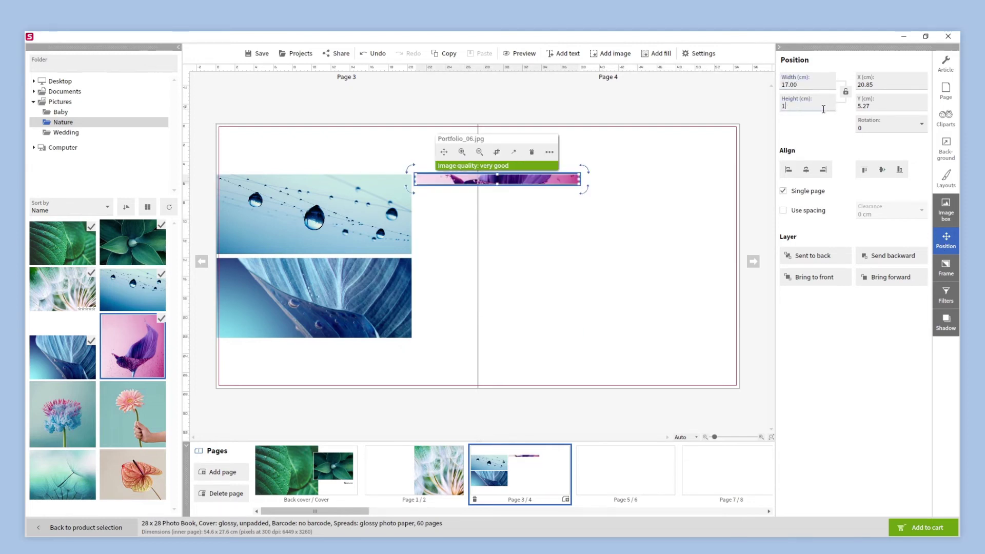
pyautogui.click(484, 152)
pyautogui.click(484, 153)
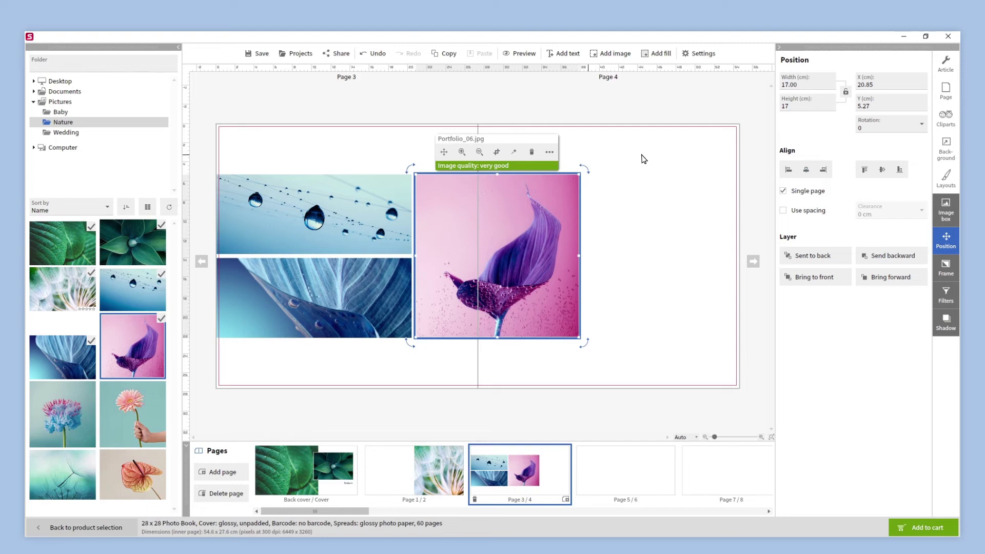
pyautogui.click(805, 171)
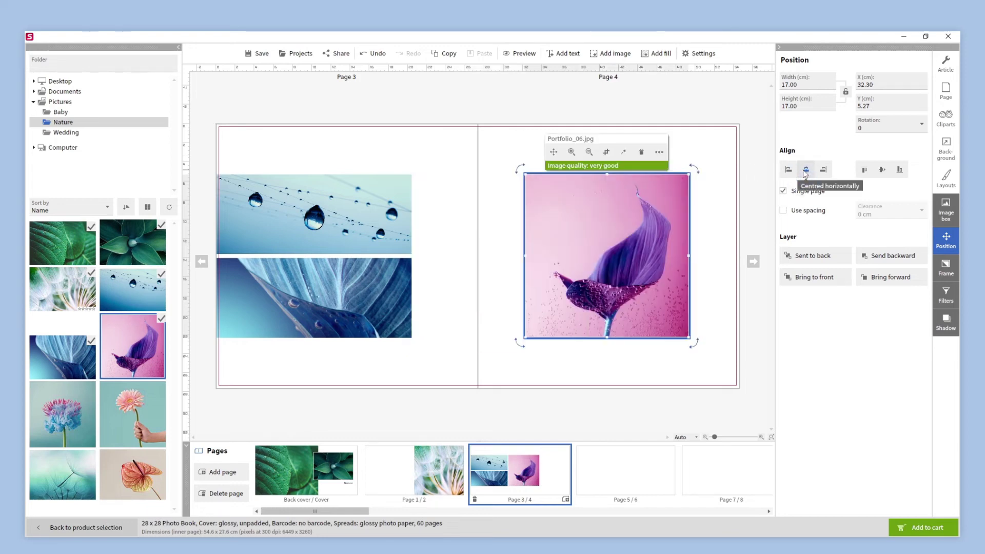
pyautogui.click(882, 170)
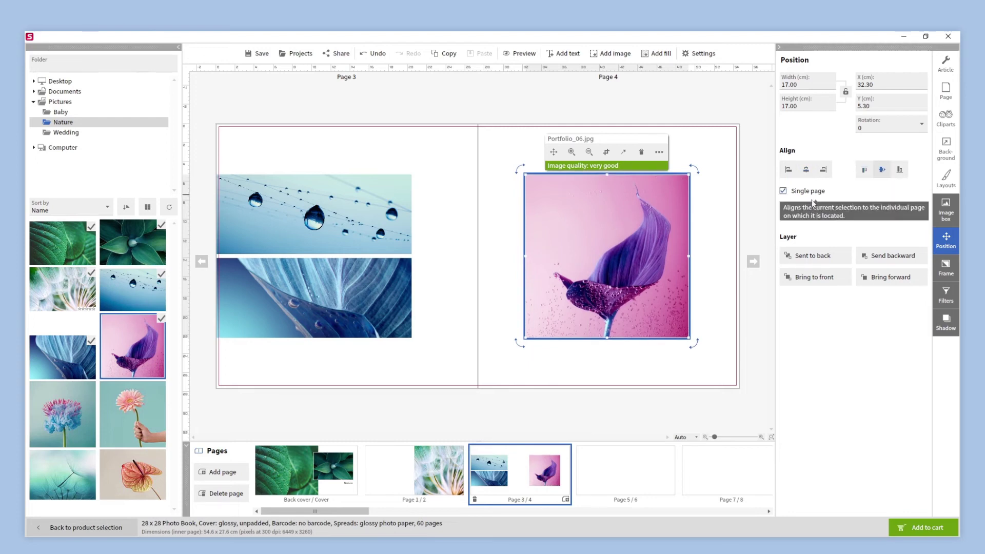
pyautogui.click(765, 224)
# - Centre the water-drop and leaf photos together horizontally on page 3
pyautogui.moveTo(415, 155); pyautogui.dragTo(275, 354)
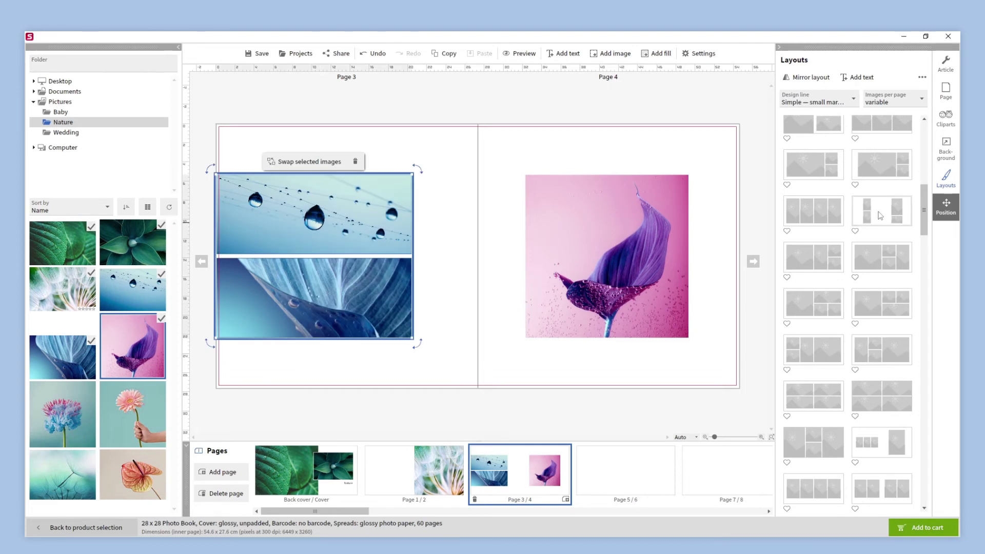
pyautogui.click(946, 204)
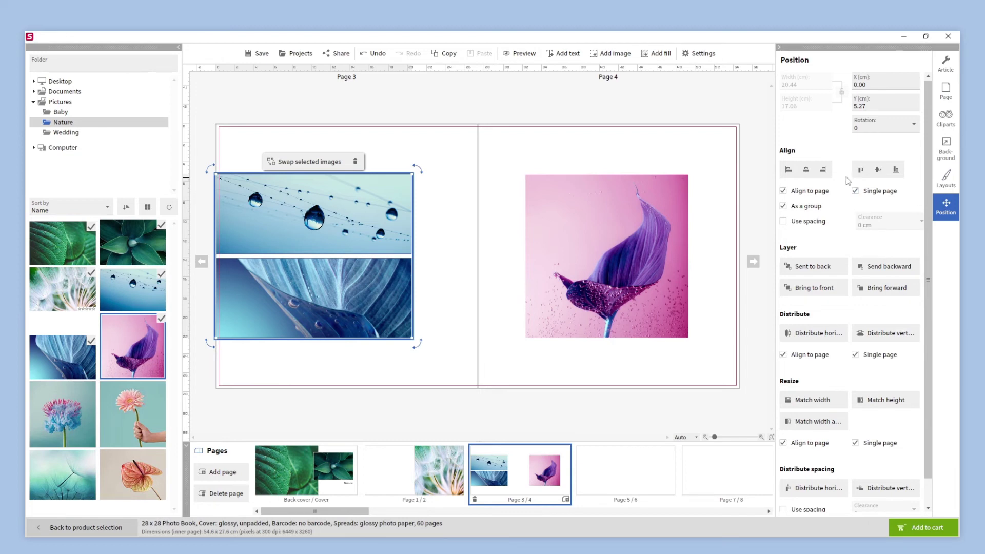
pyautogui.click(807, 170)
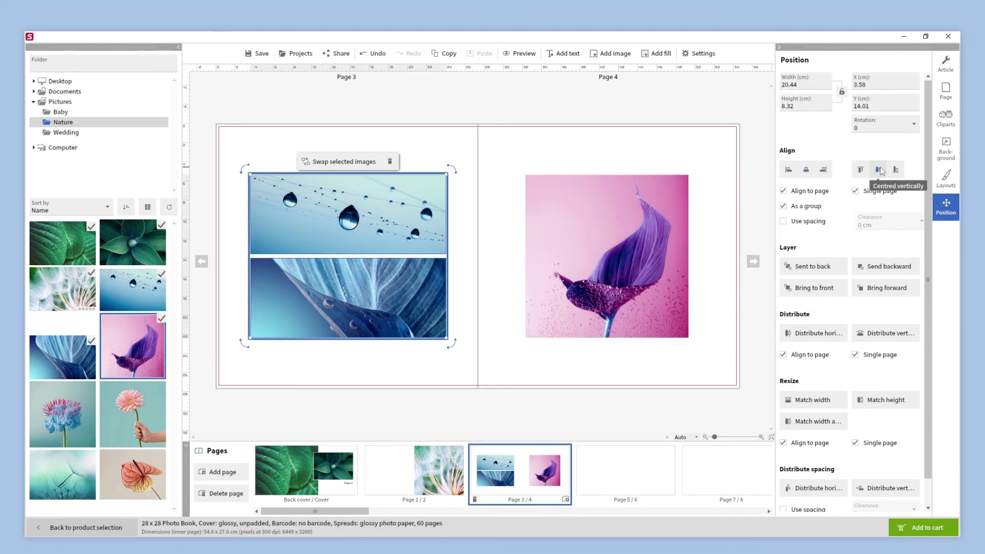
pyautogui.click(767, 210)
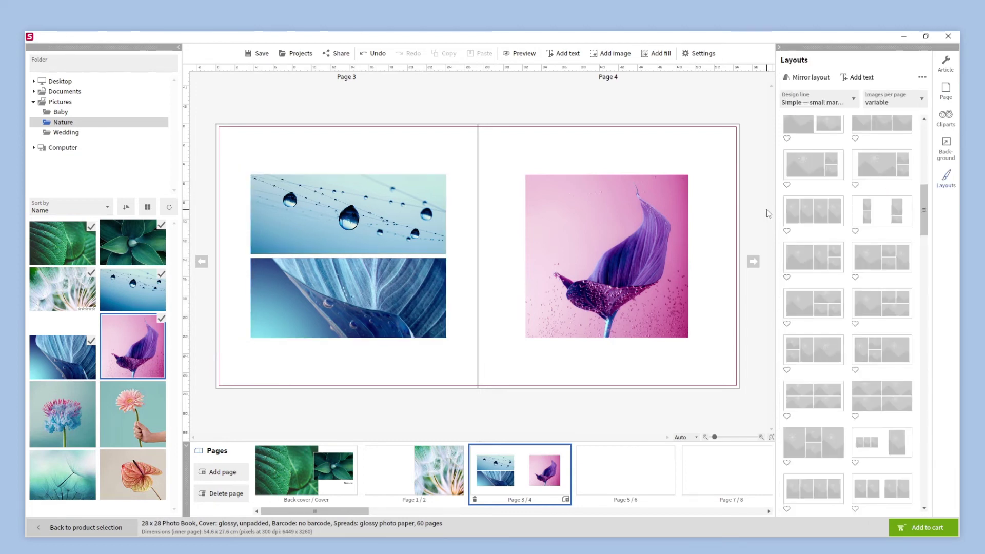
# - On spread 5/6, add an empty 20 × 20 cm image frame centred on page 5
pyautogui.click(623, 464)
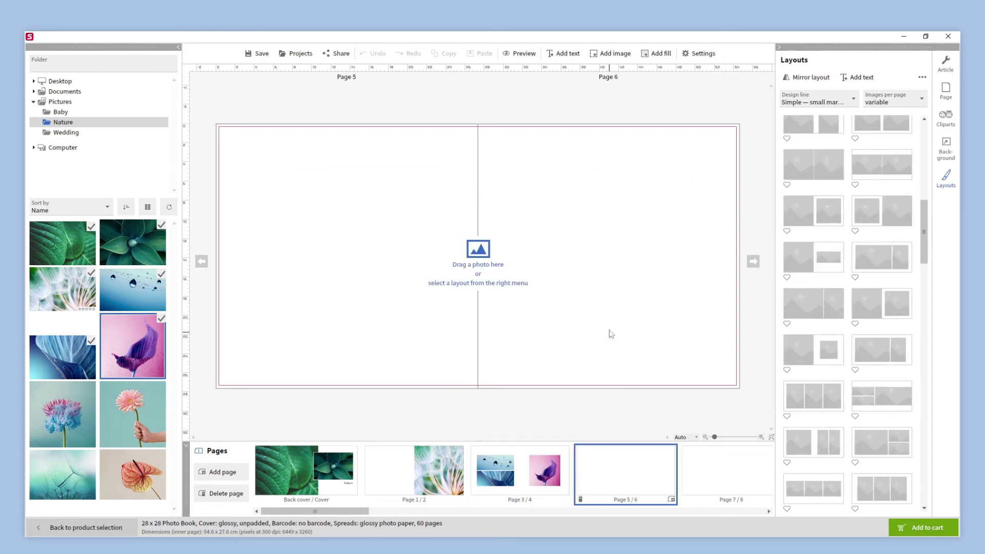
pyautogui.click(612, 55)
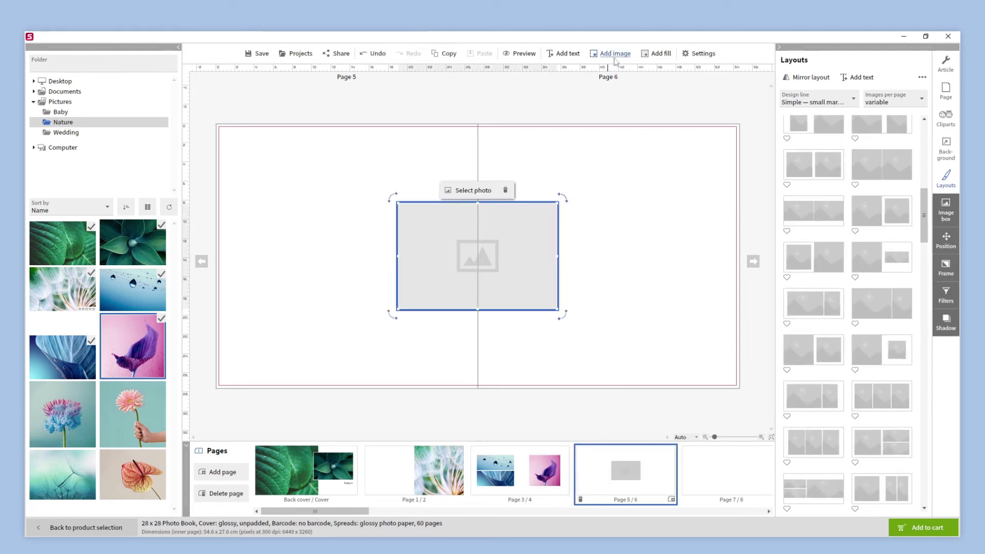
pyautogui.click(952, 244)
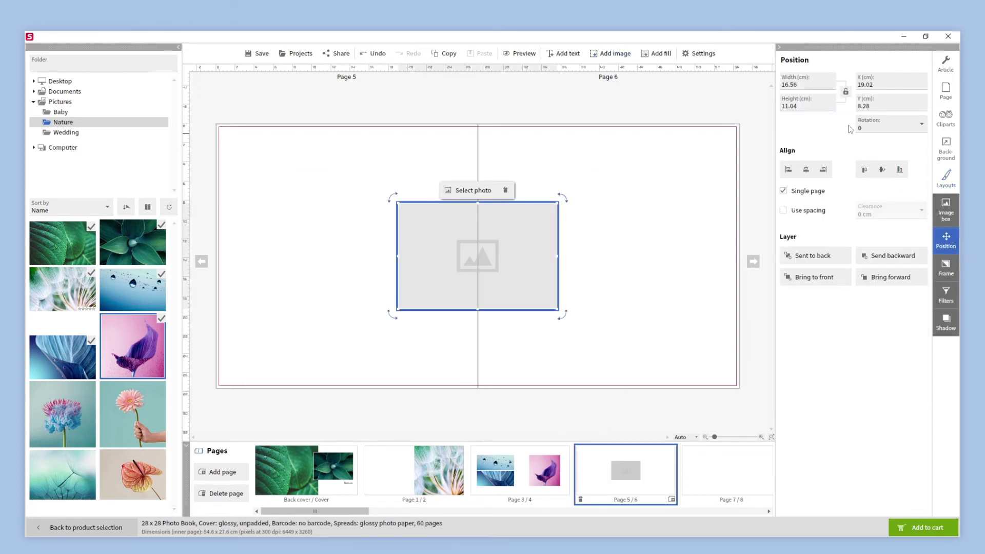
pyautogui.click(805, 85)
pyautogui.write('20')
pyautogui.click(806, 105)
pyautogui.write('20')
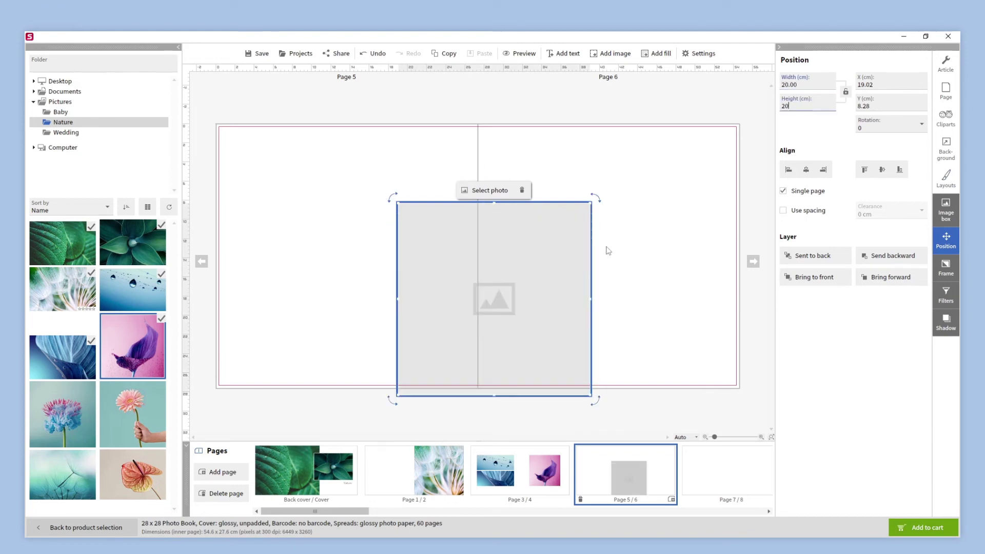
pyautogui.moveTo(508, 273); pyautogui.dragTo(349, 224)
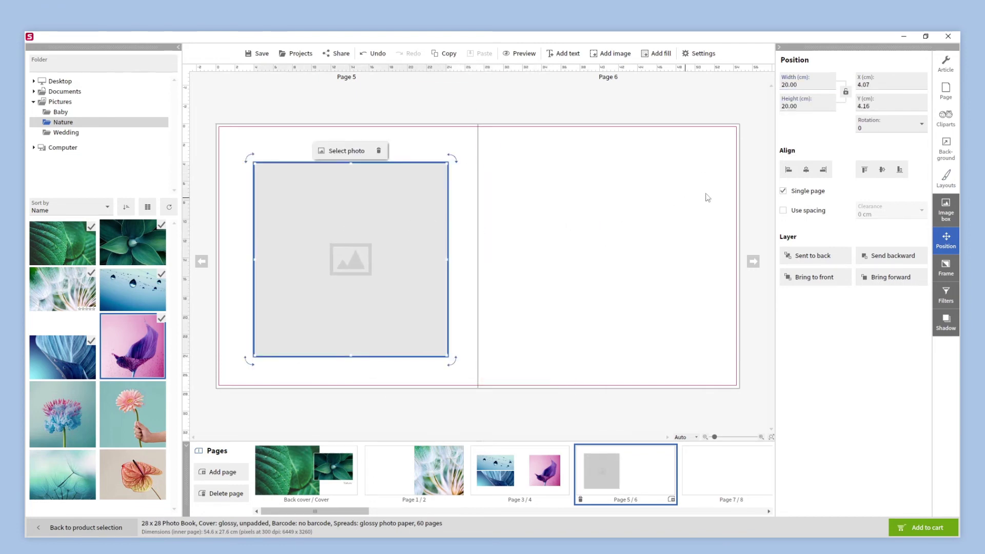
pyautogui.click(806, 169)
pyautogui.click(884, 170)
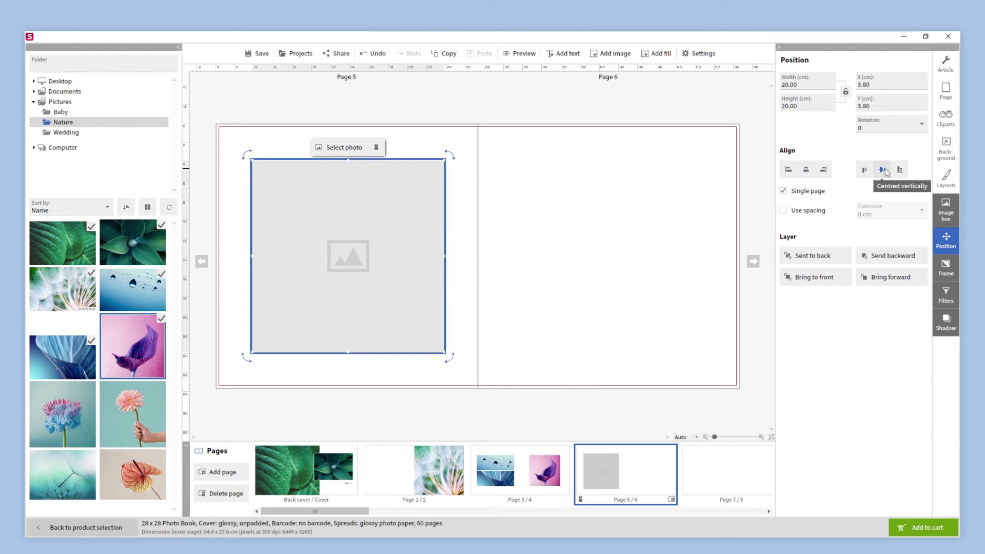
# - Copy the 20 × 20 cm frame and place the duplicate on page 6
pyautogui.click(455, 59)
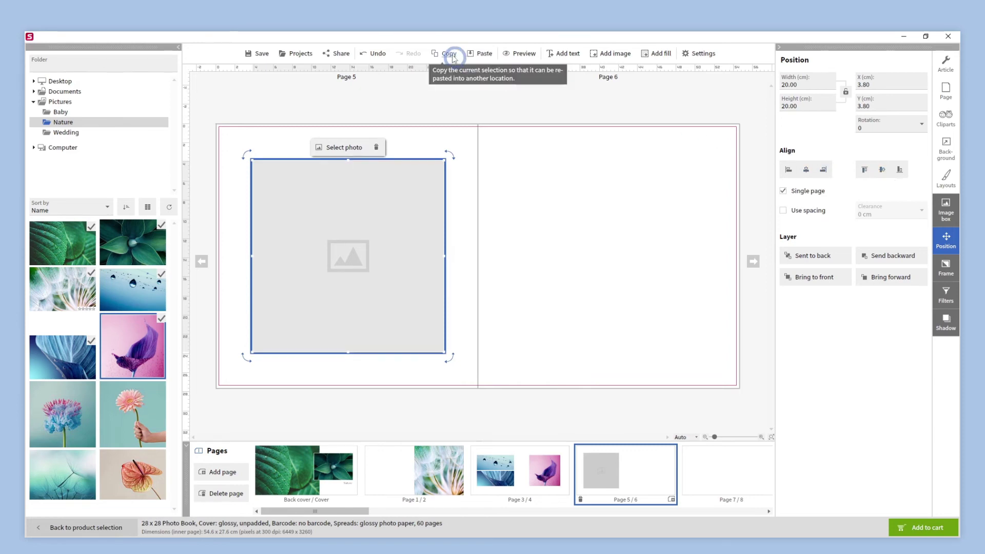
pyautogui.click(481, 54)
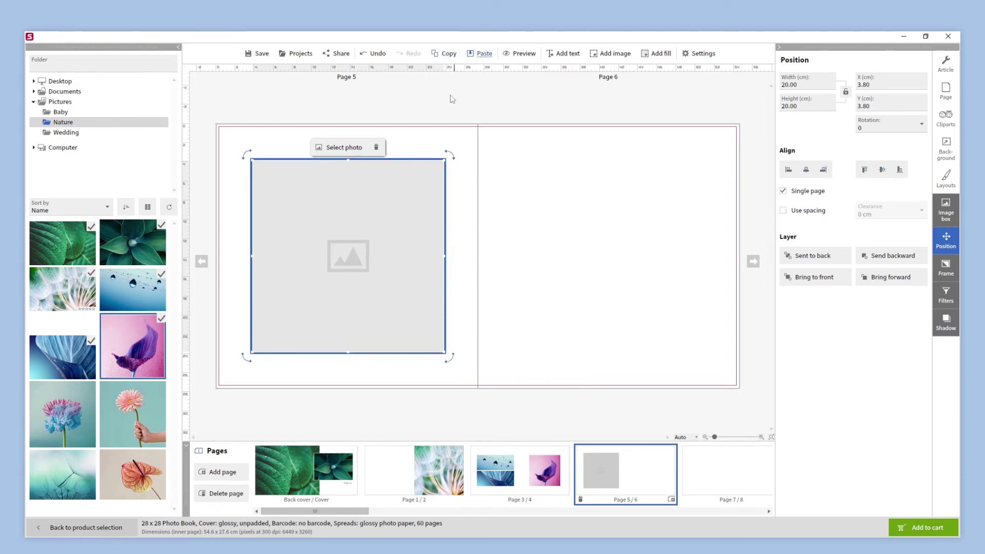
pyautogui.moveTo(371, 244); pyautogui.dragTo(635, 244)
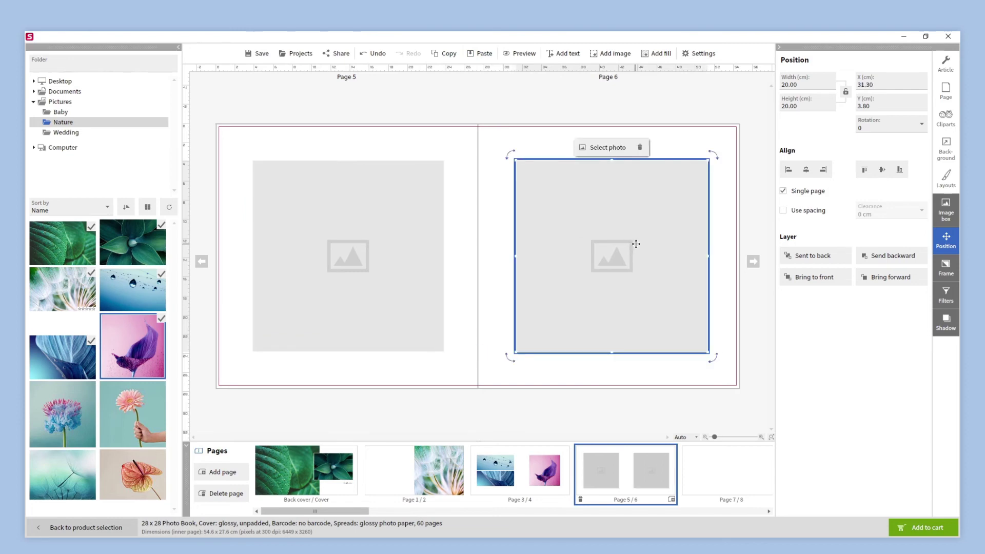
pyautogui.click(762, 310)
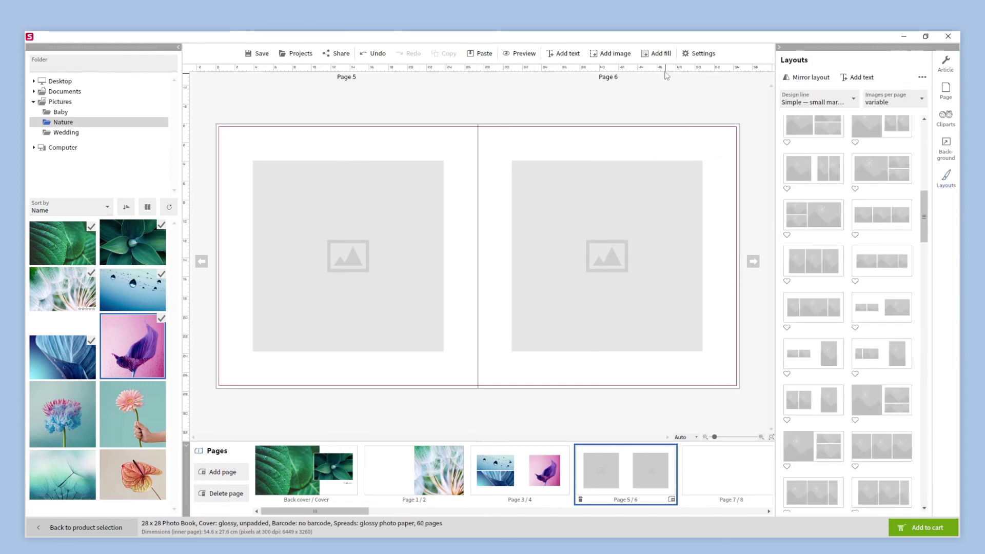
# - Add a solid magenta fill box stretched to cover all of page 5
pyautogui.click(657, 54)
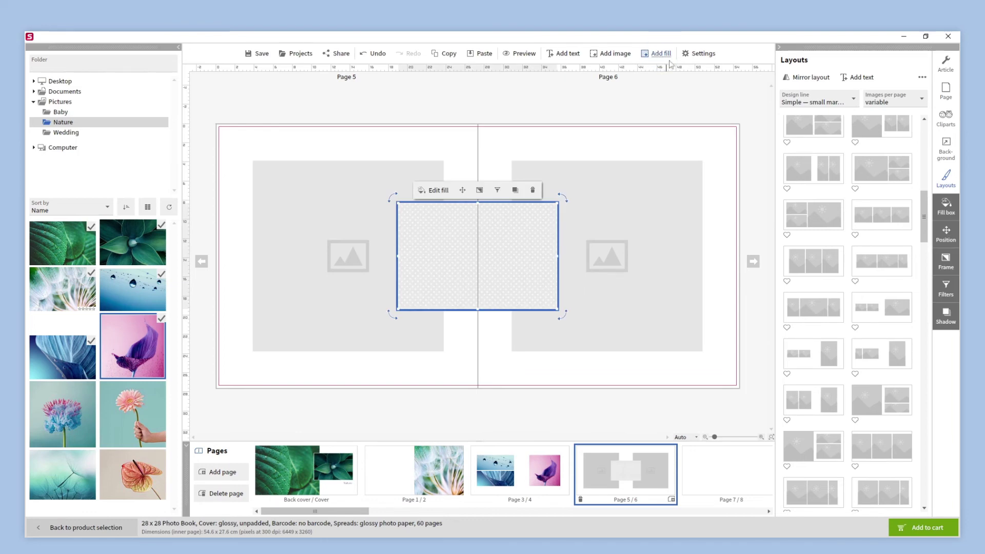
pyautogui.click(938, 212)
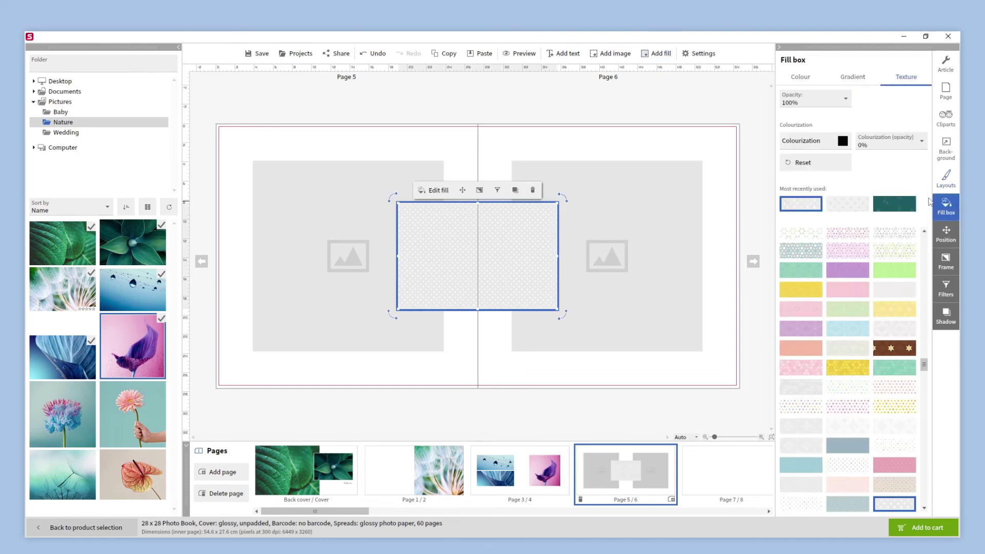
pyautogui.click(801, 77)
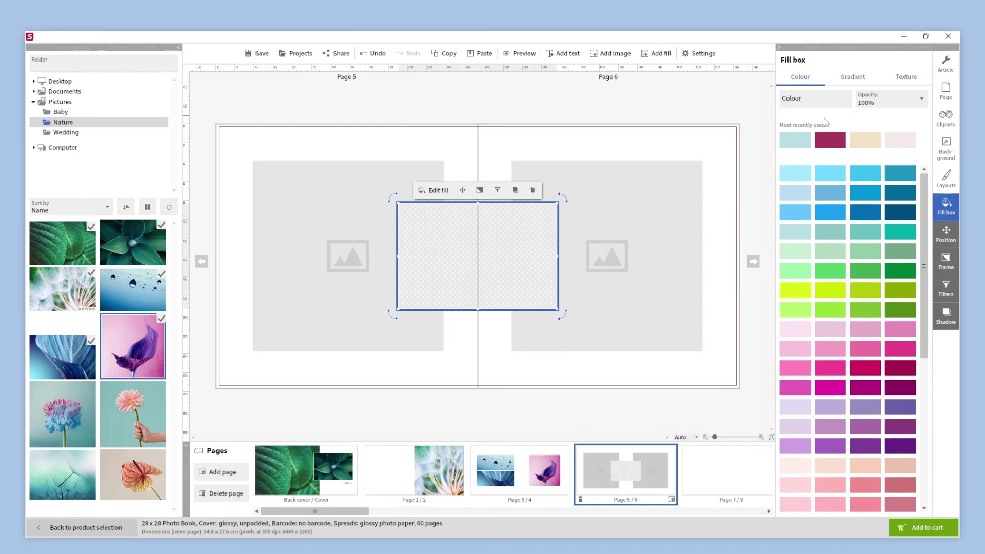
pyautogui.click(832, 139)
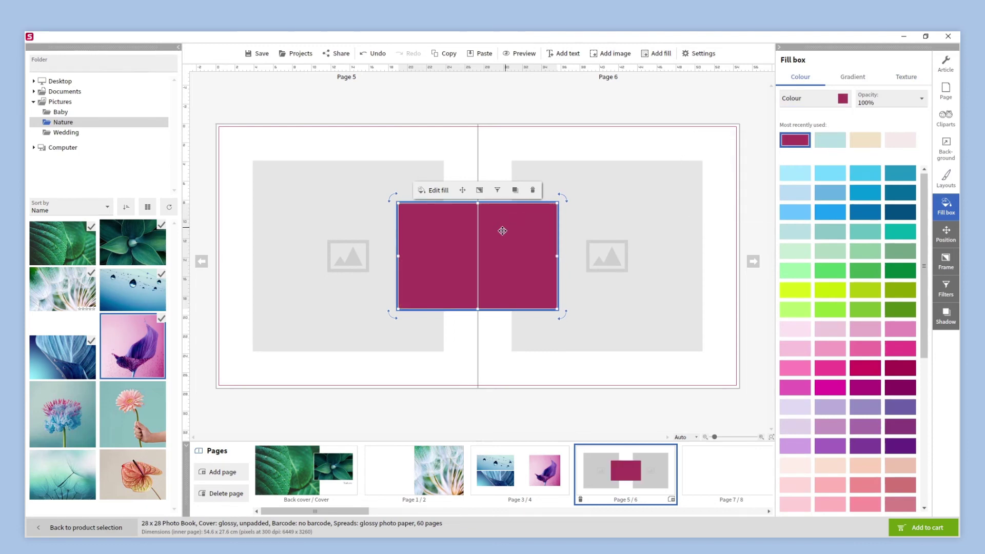
pyautogui.moveTo(501, 230); pyautogui.dragTo(314, 156)
pyautogui.moveTo(374, 177); pyautogui.dragTo(478, 177)
pyautogui.moveTo(347, 230); pyautogui.dragTo(347, 388)
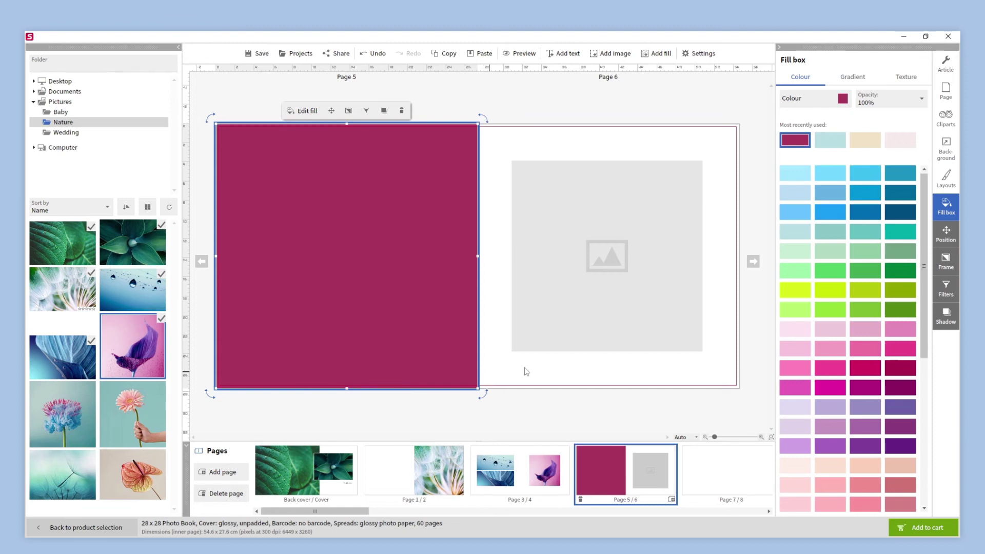
# - Send the magenta fill to the back, behind the photo placeholder
pyautogui.click(944, 228)
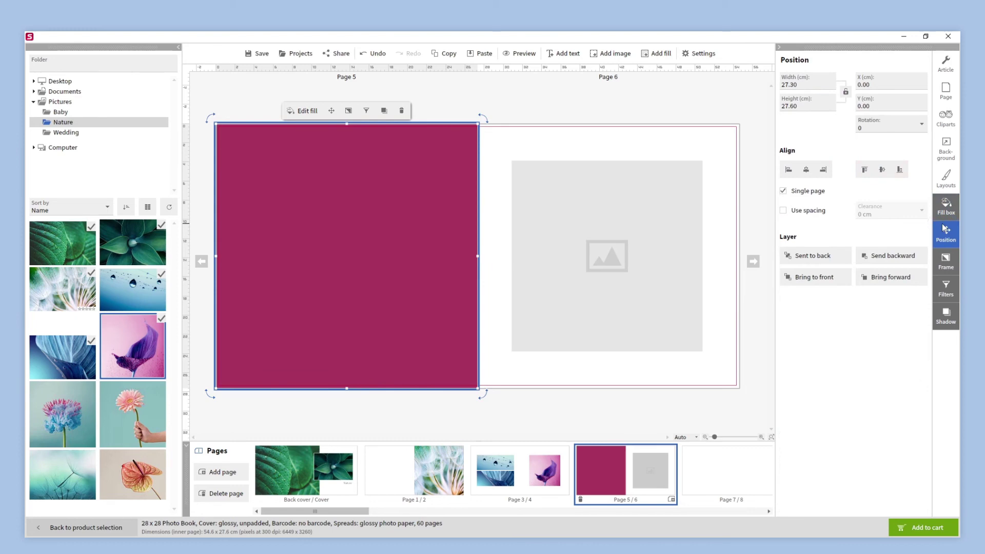
pyautogui.click(830, 257)
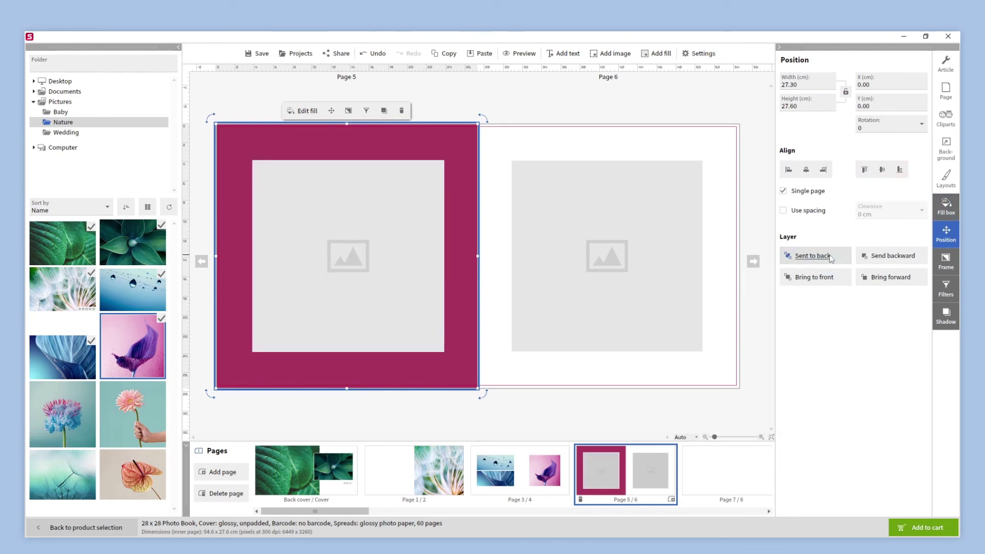
pyautogui.click(558, 401)
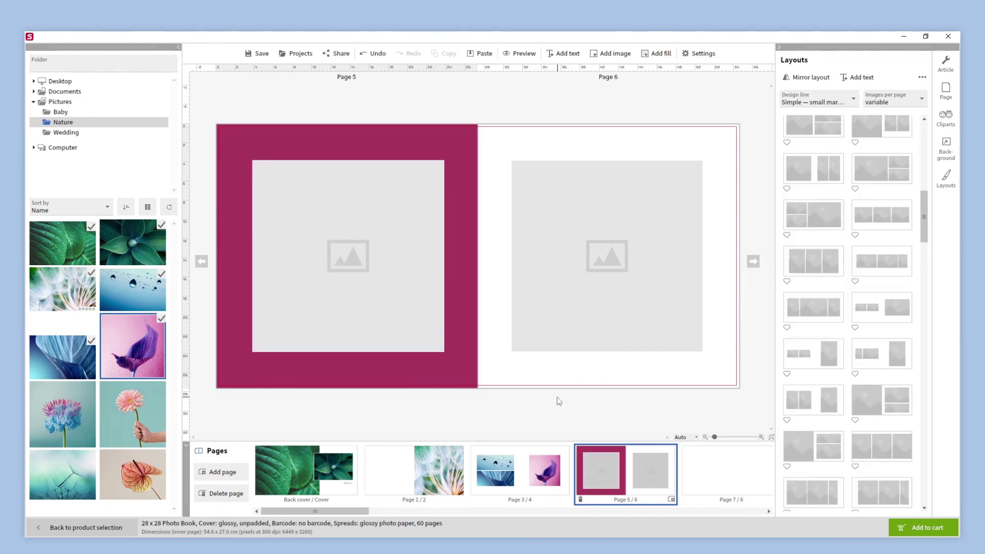
# - Give the page-5 photo box a plain square frame
pyautogui.click(392, 273)
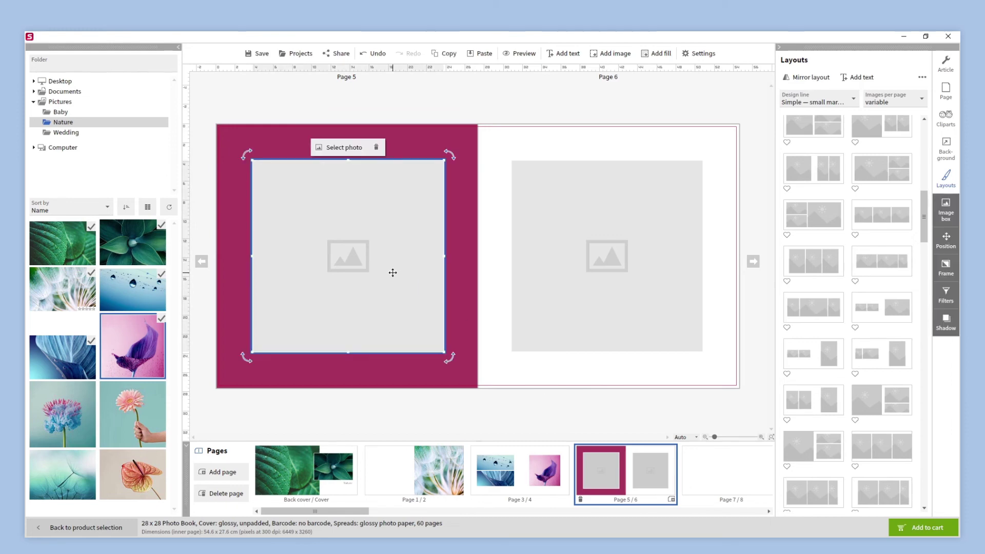
pyautogui.click(937, 275)
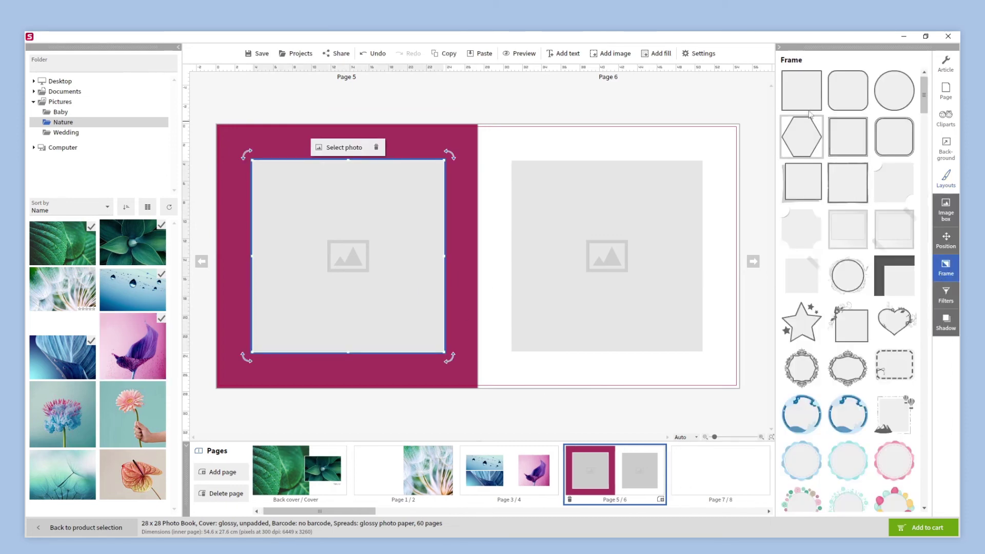
pyautogui.click(802, 91)
pyautogui.click(625, 401)
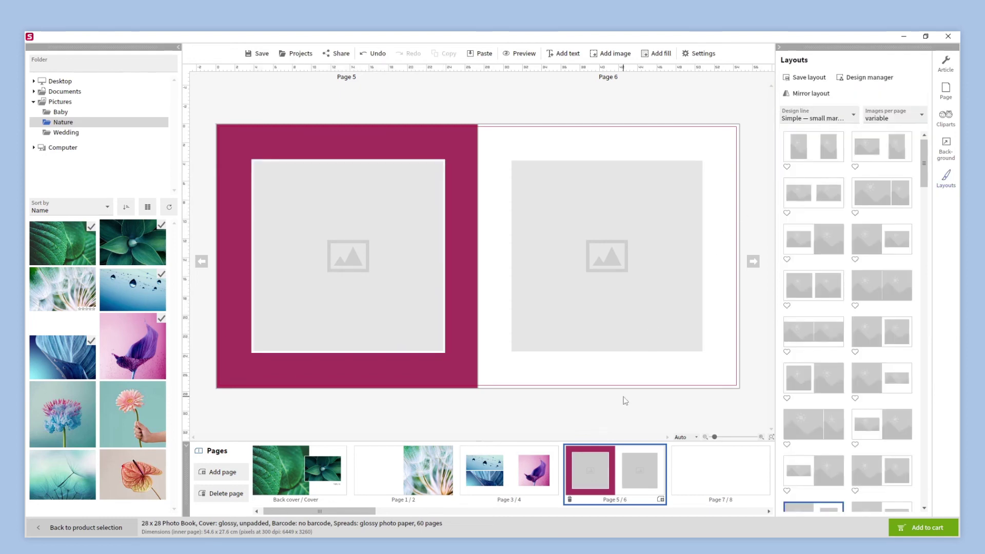
# - Toggle a drop shadow on and back off for the page-6 photo box
pyautogui.click(639, 308)
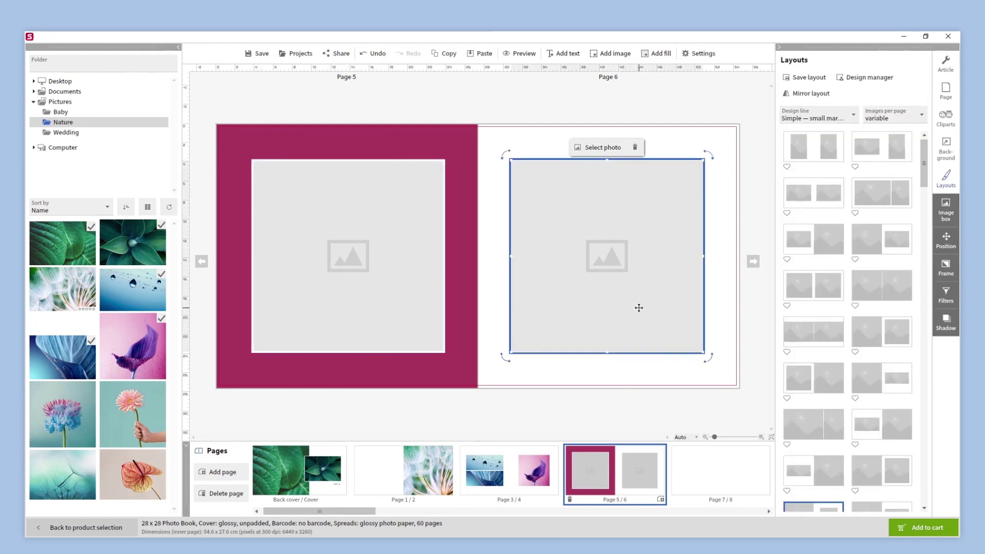
pyautogui.click(944, 322)
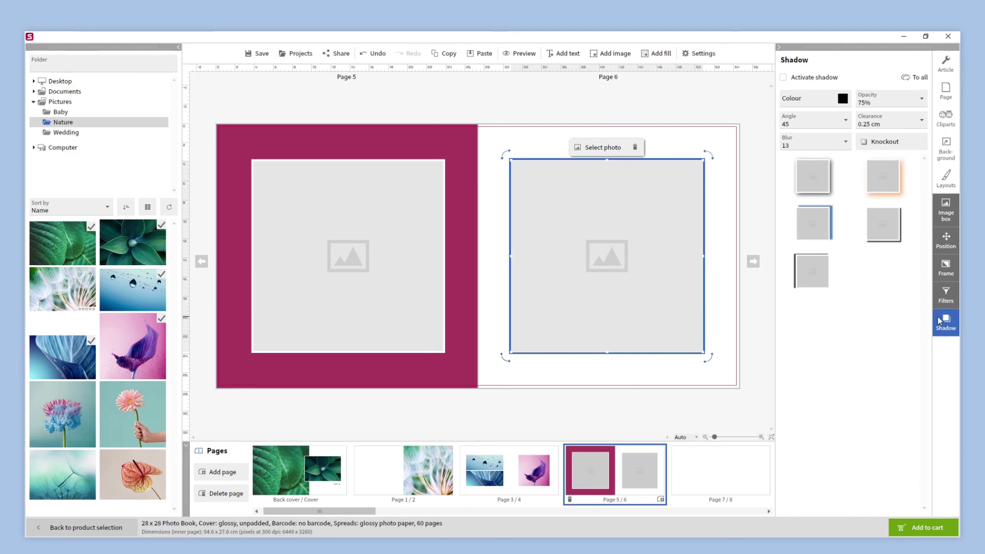
pyautogui.click(808, 78)
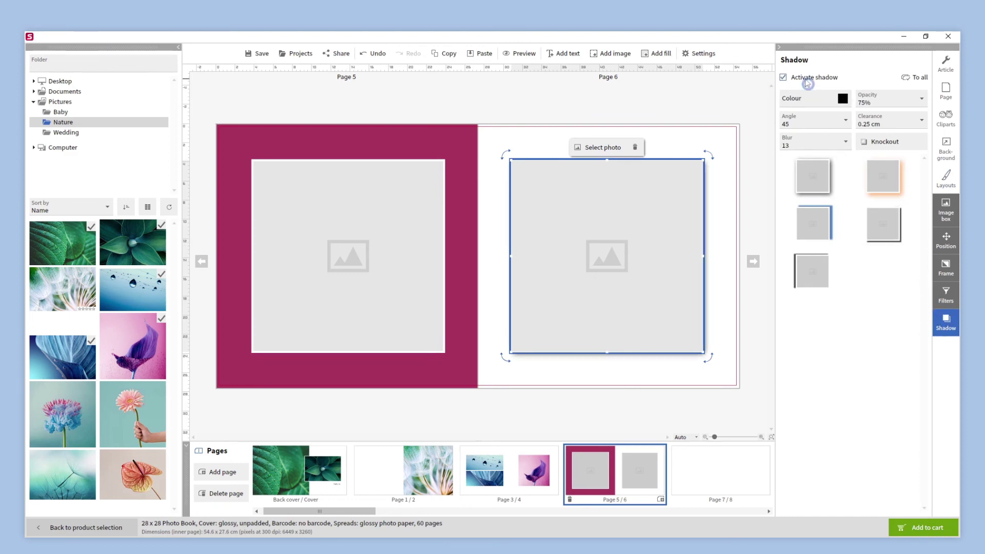
pyautogui.click(807, 80)
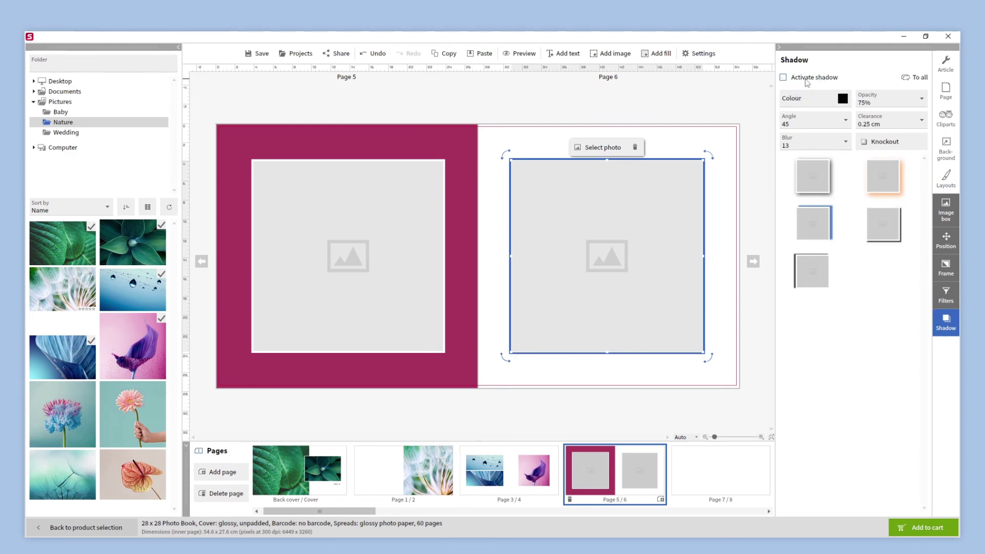
pyautogui.click(619, 403)
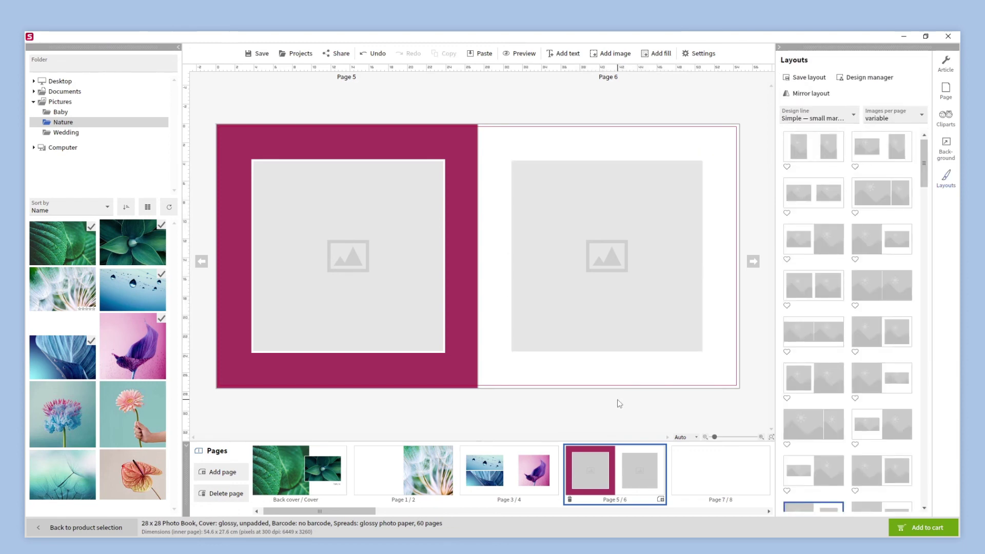
# - Place Portfolio_07.jpg on page 5 and Portfolio_08.jpg on page 6, then open spread 7/8
pyautogui.moveTo(63, 414); pyautogui.dragTo(328, 261)
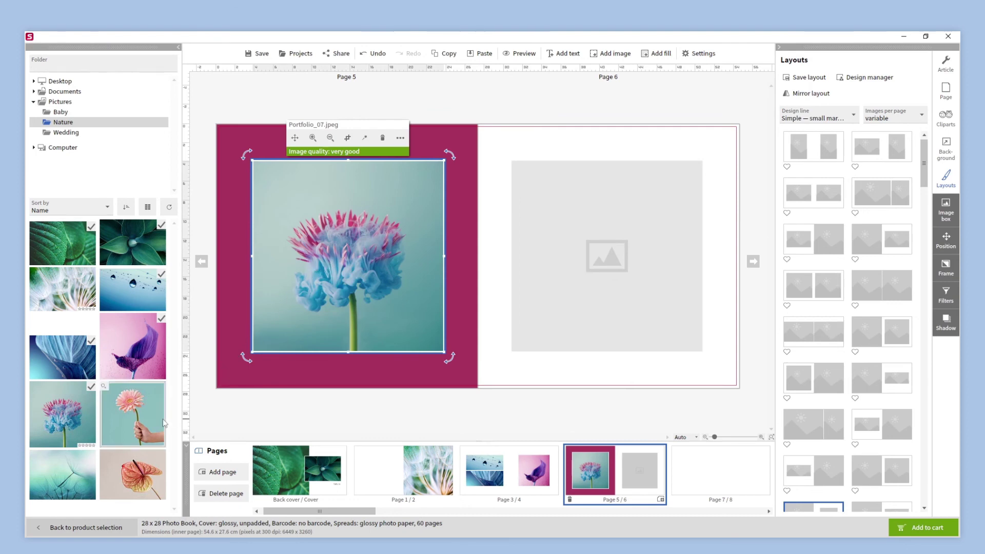
pyautogui.moveTo(149, 416); pyautogui.dragTo(602, 256)
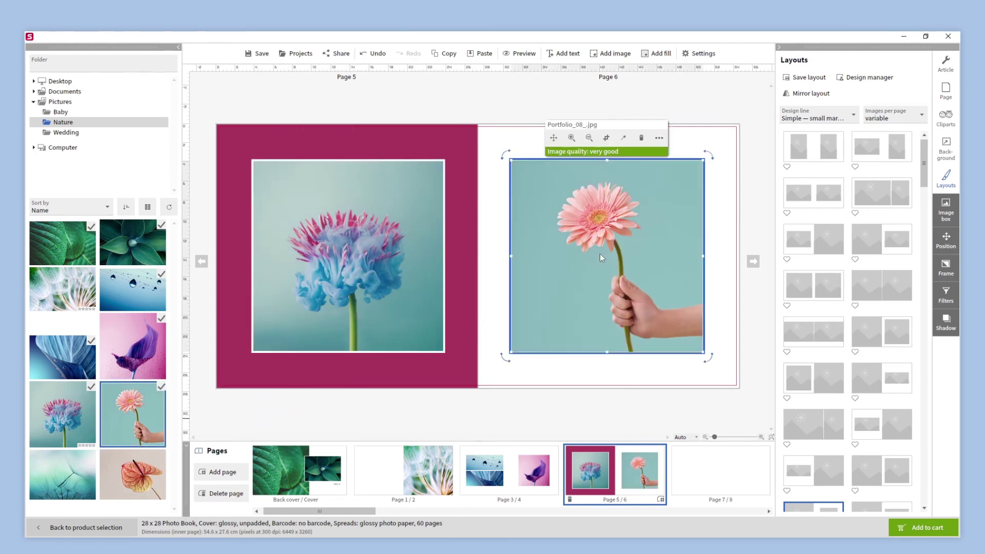
pyautogui.click(636, 408)
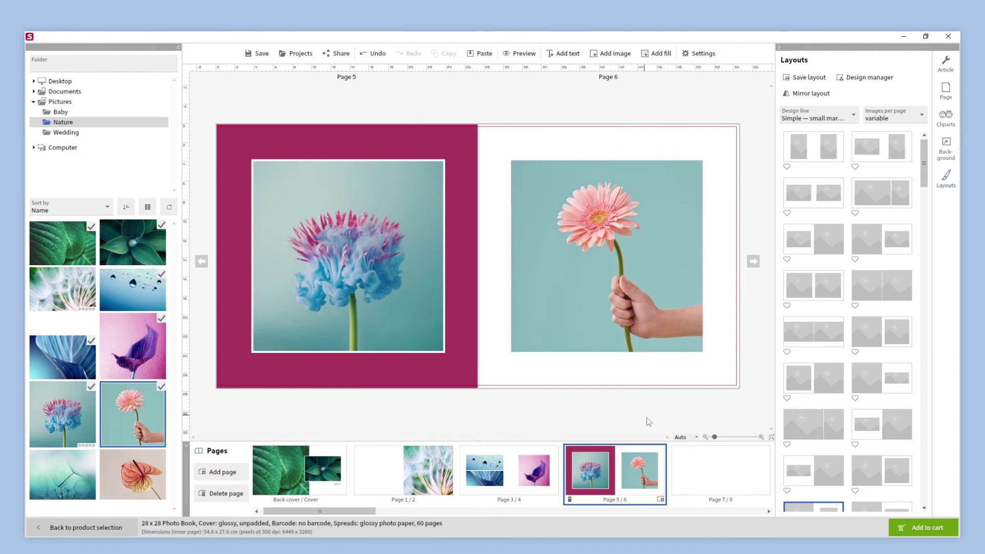
pyautogui.click(695, 464)
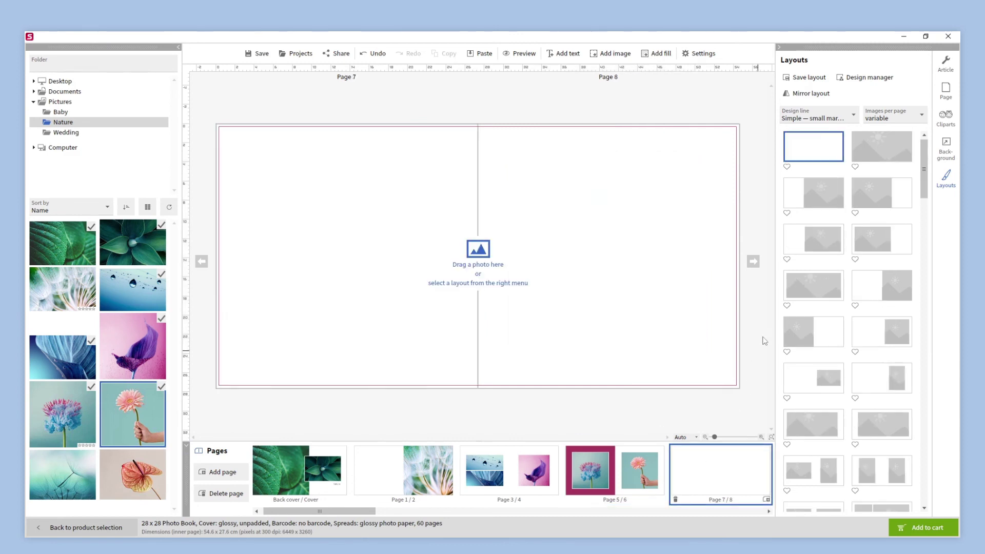
# - Apply a large-photo layout and place the dandelion photo Portfolio_09.jpg across page 8
pyautogui.click(813, 192)
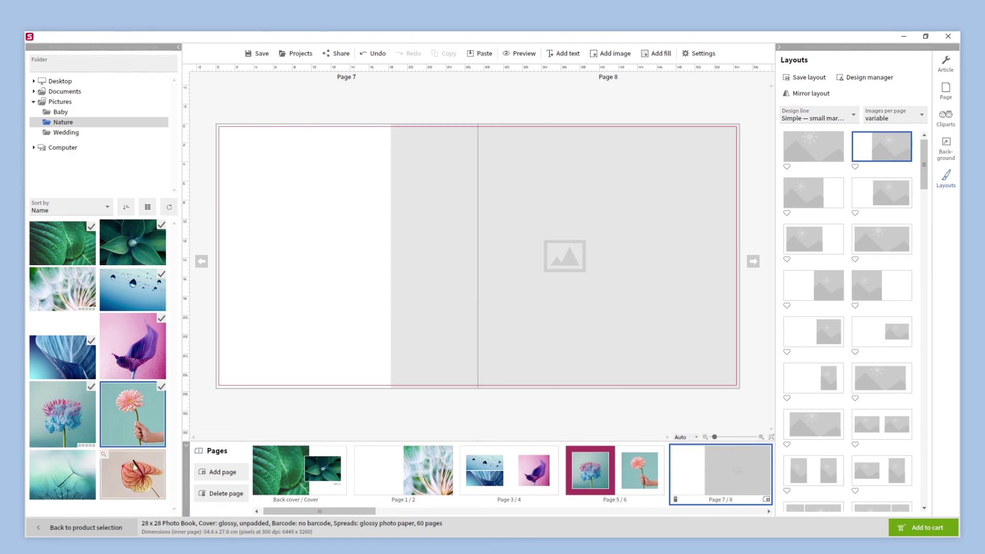
pyautogui.moveTo(51, 469); pyautogui.dragTo(540, 263)
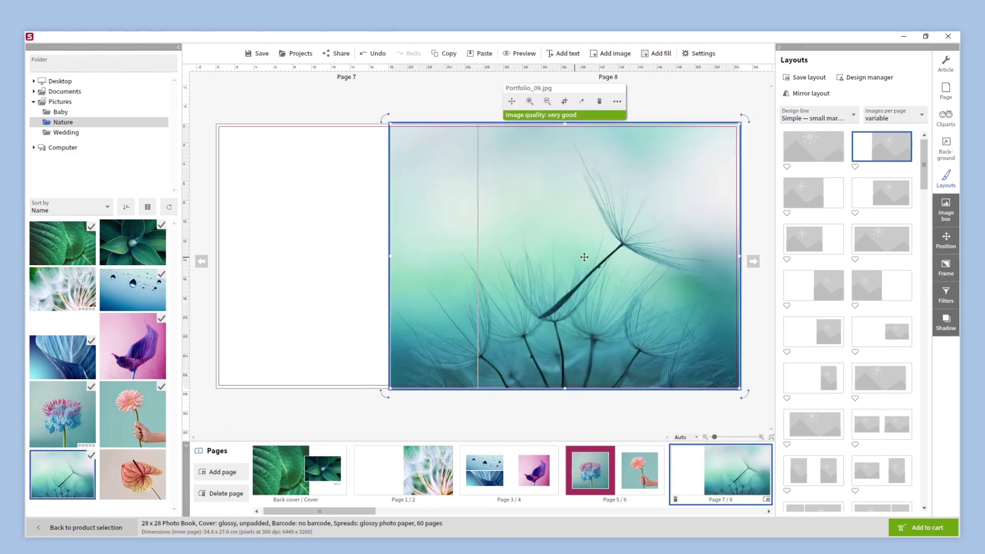
pyautogui.click(752, 233)
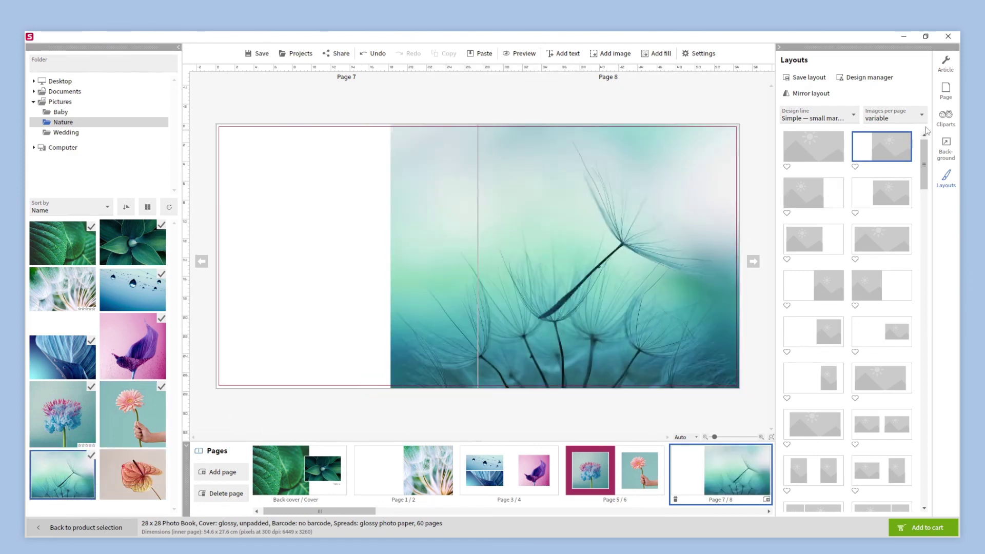
# - Add a ribbon ornament from Cliparts > Ornaments onto page 7
pyautogui.click(943, 124)
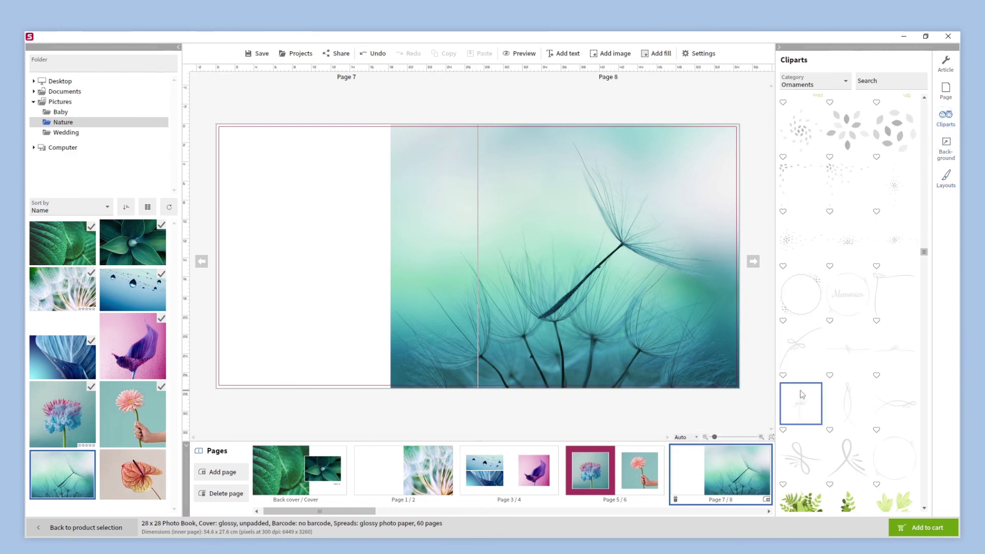
pyautogui.moveTo(802, 395); pyautogui.dragTo(306, 255)
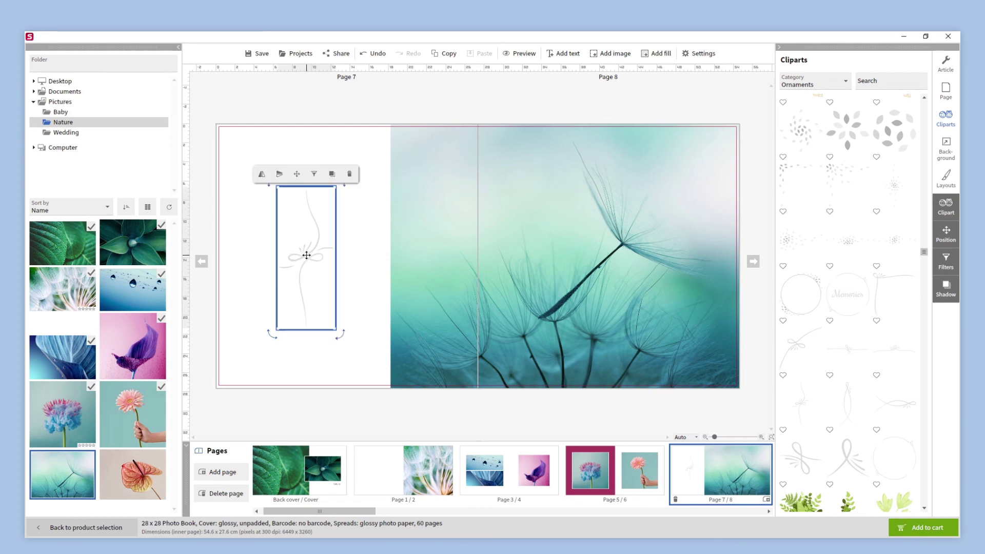
pyautogui.click(426, 408)
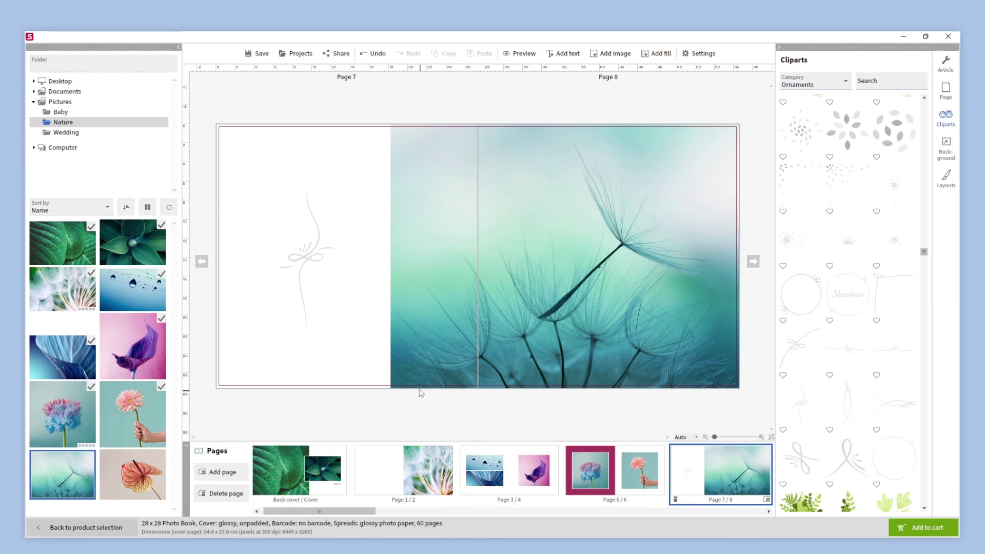
pyautogui.click(323, 255)
# - Delete the ribbon ornament and set Portfolio_09.jpg as the spread's background image
pyautogui.press('Delete')
pyautogui.click(552, 263)
pyautogui.rightClick(553, 263)
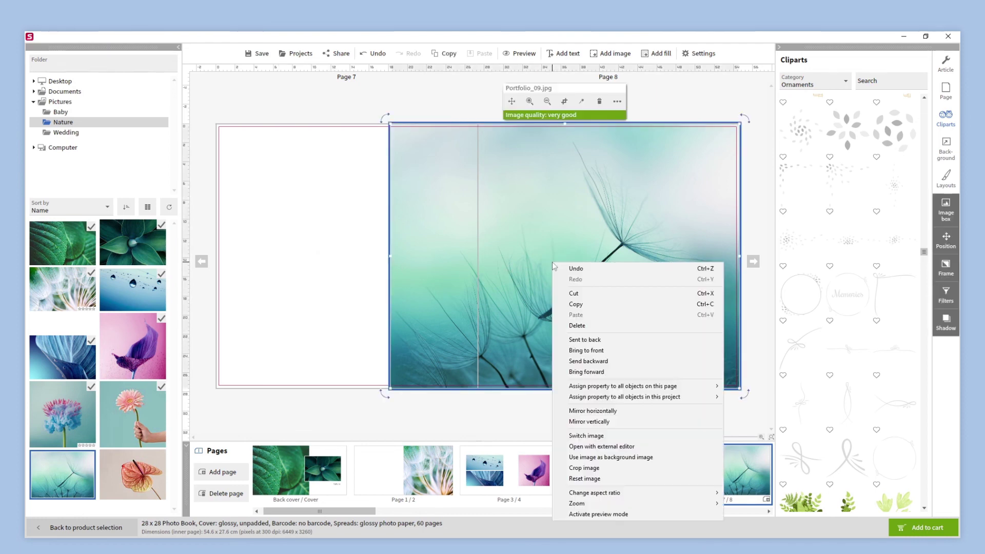
pyautogui.click(589, 458)
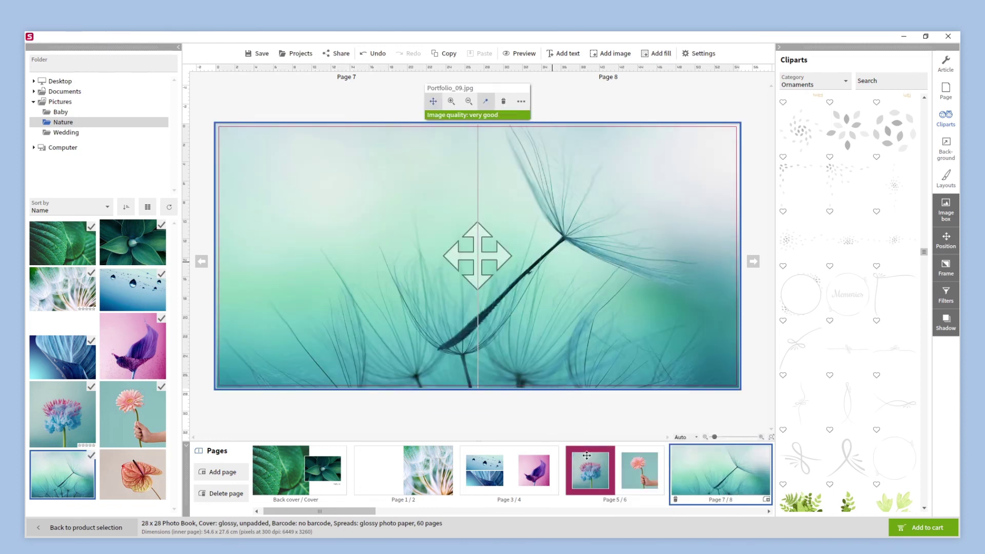
pyautogui.click(569, 417)
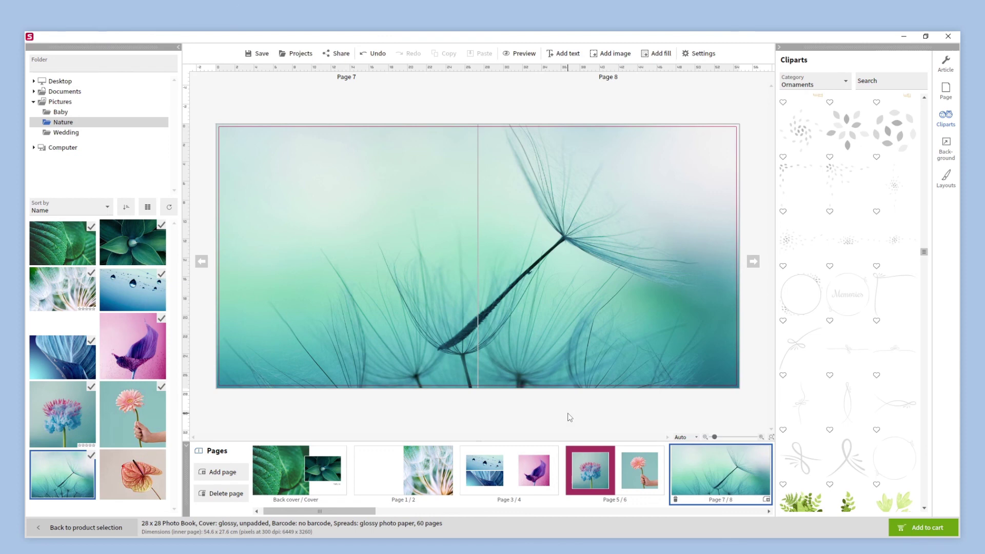